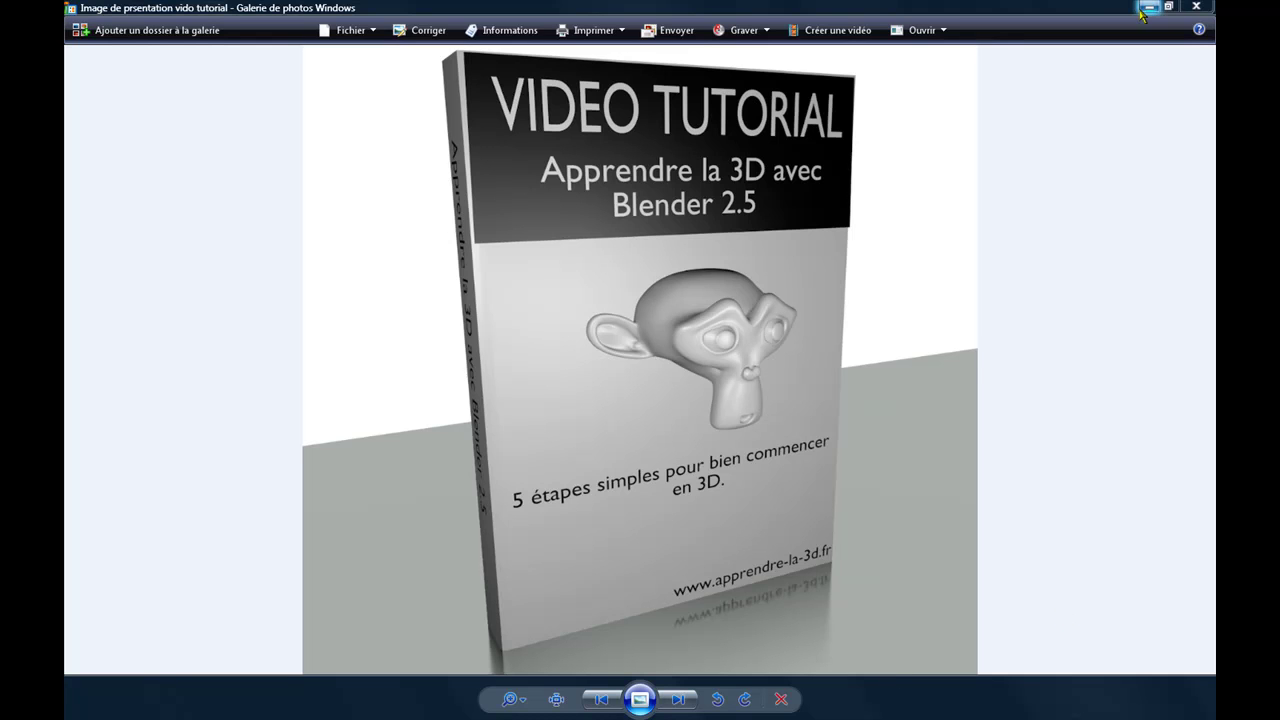
Advance Photo Gallery to the 'sommaire' contents image, then minimise the gallery
key(Right)
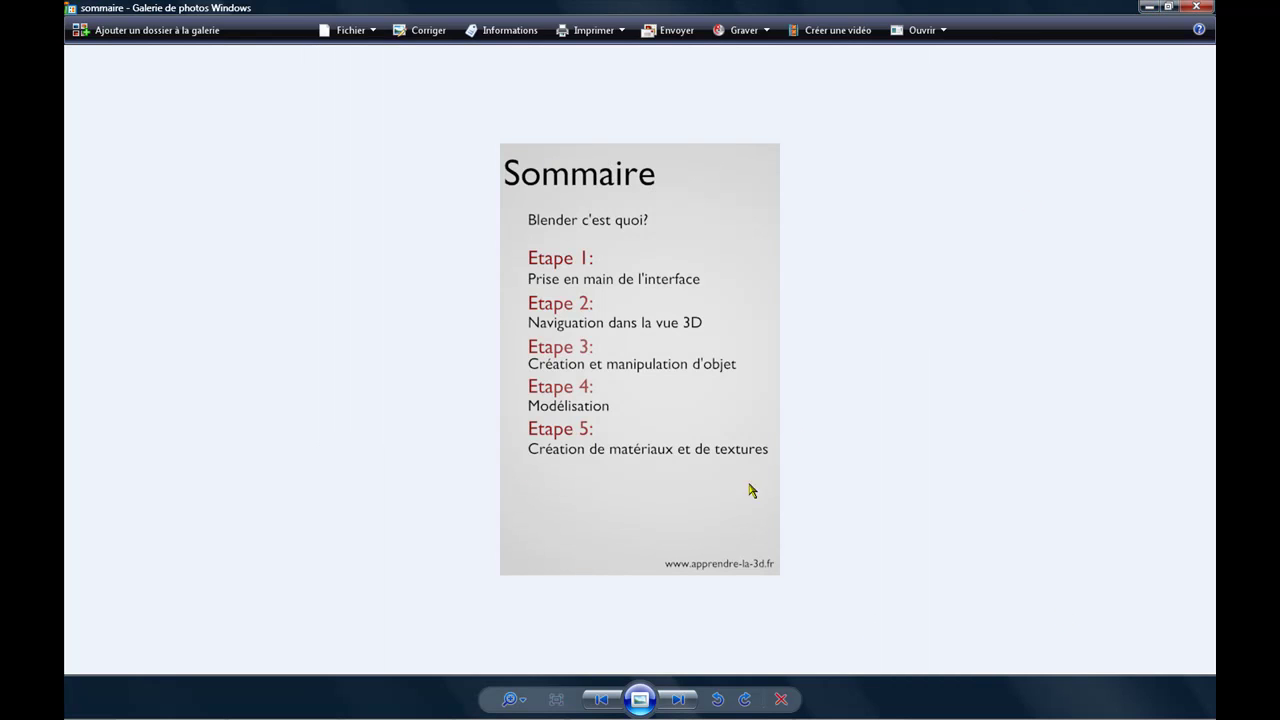
click(1149, 7)
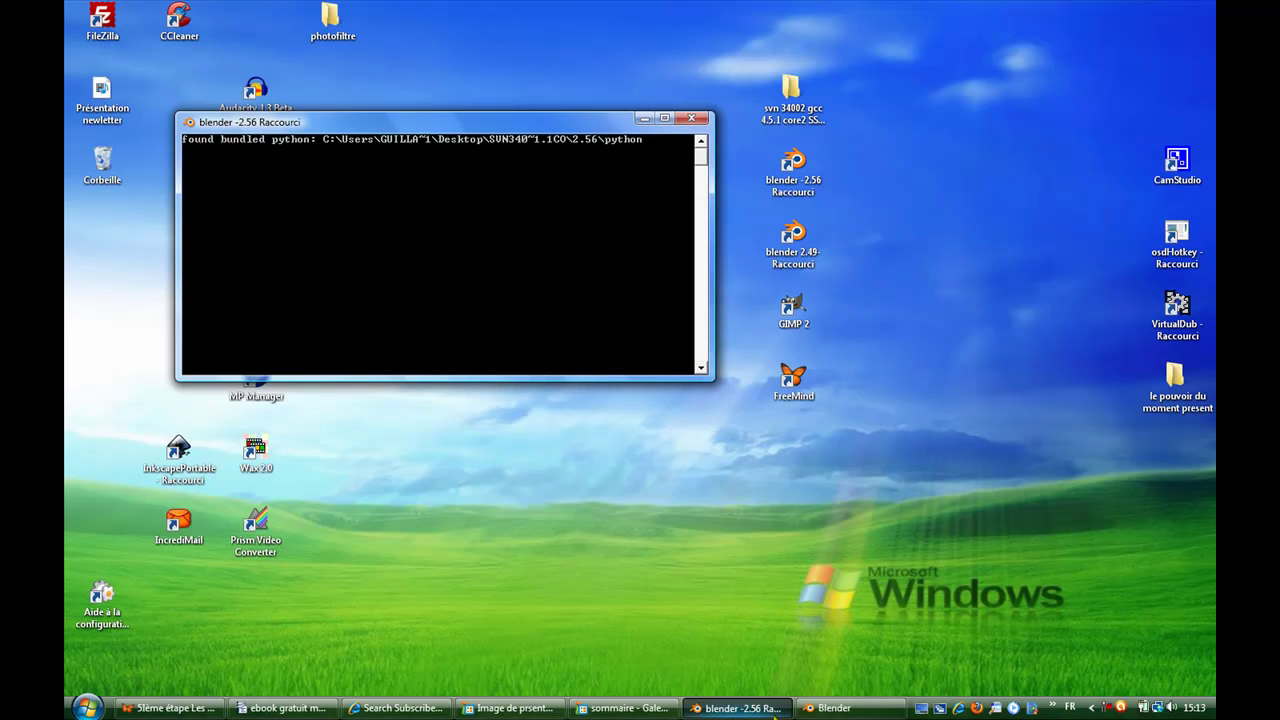
Bring Blender forward, dismiss its splash screen, and show the cube's Material properties
click(835, 708)
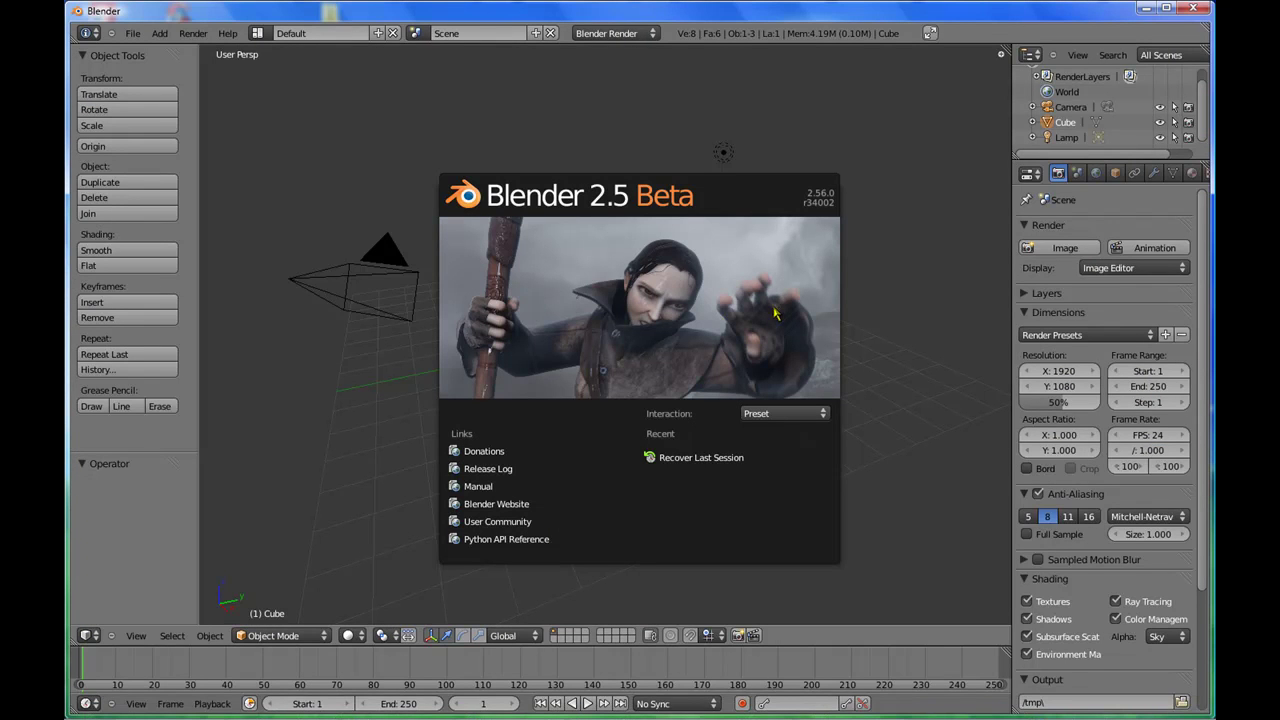
click(786, 340)
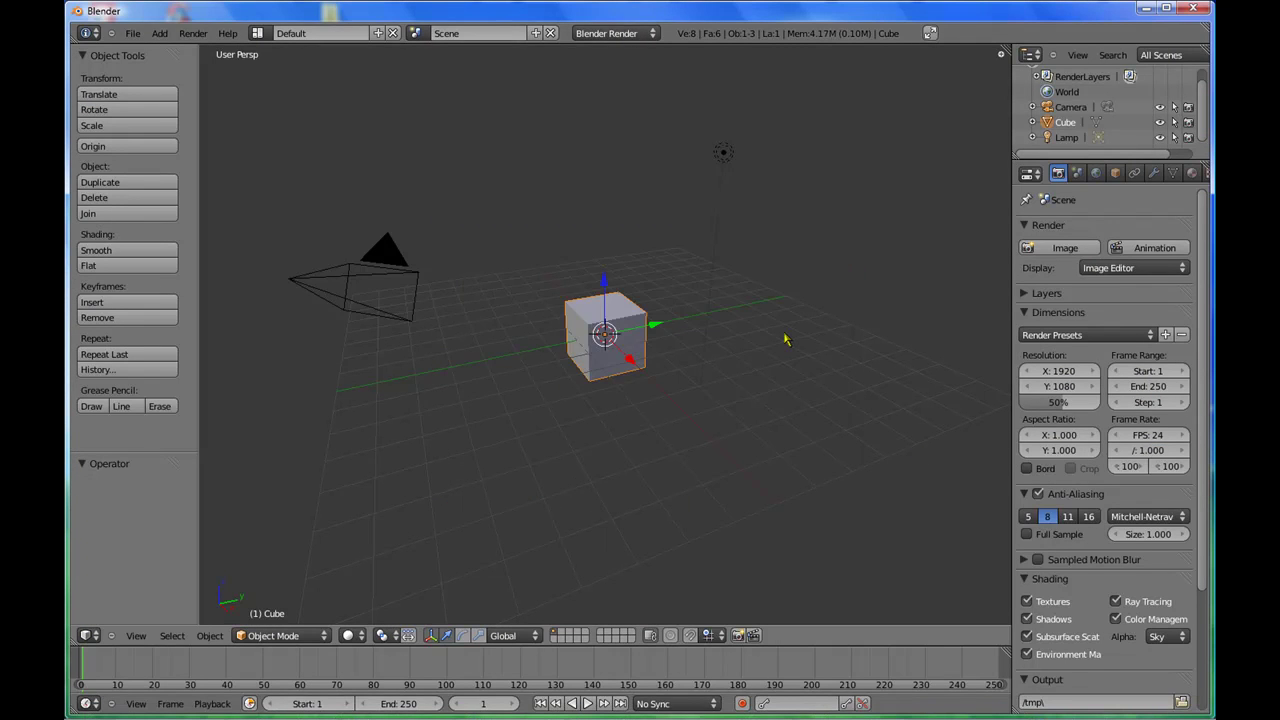
click(1193, 174)
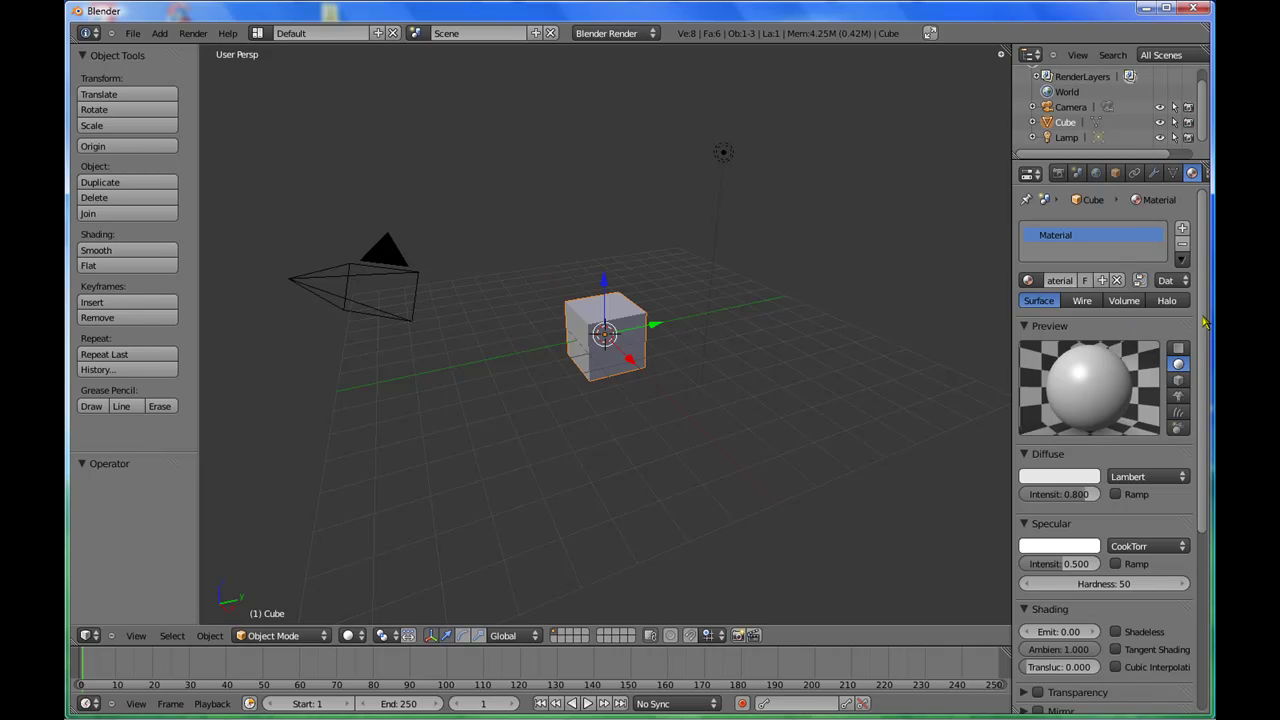
Browse the material panels, peeking into Shadow and Strand and collapsing Options
scroll(1205, 322, down, 2)
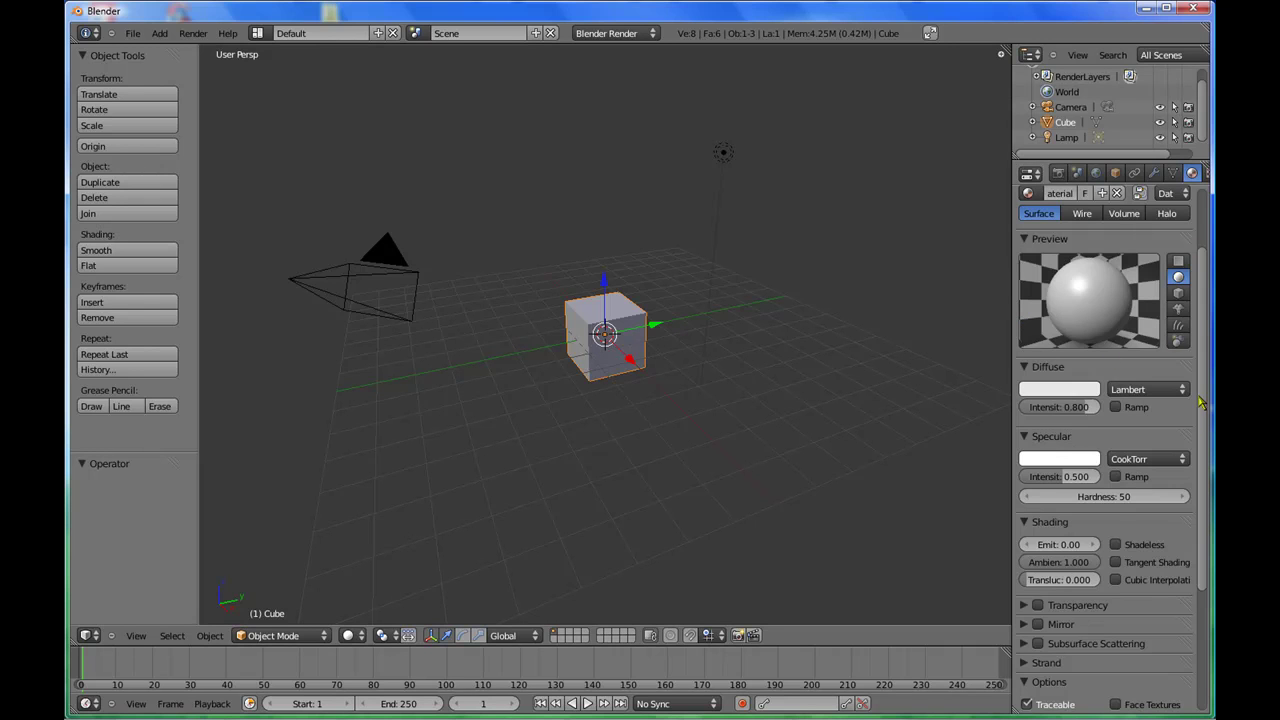
scroll(1200, 402, down, 5)
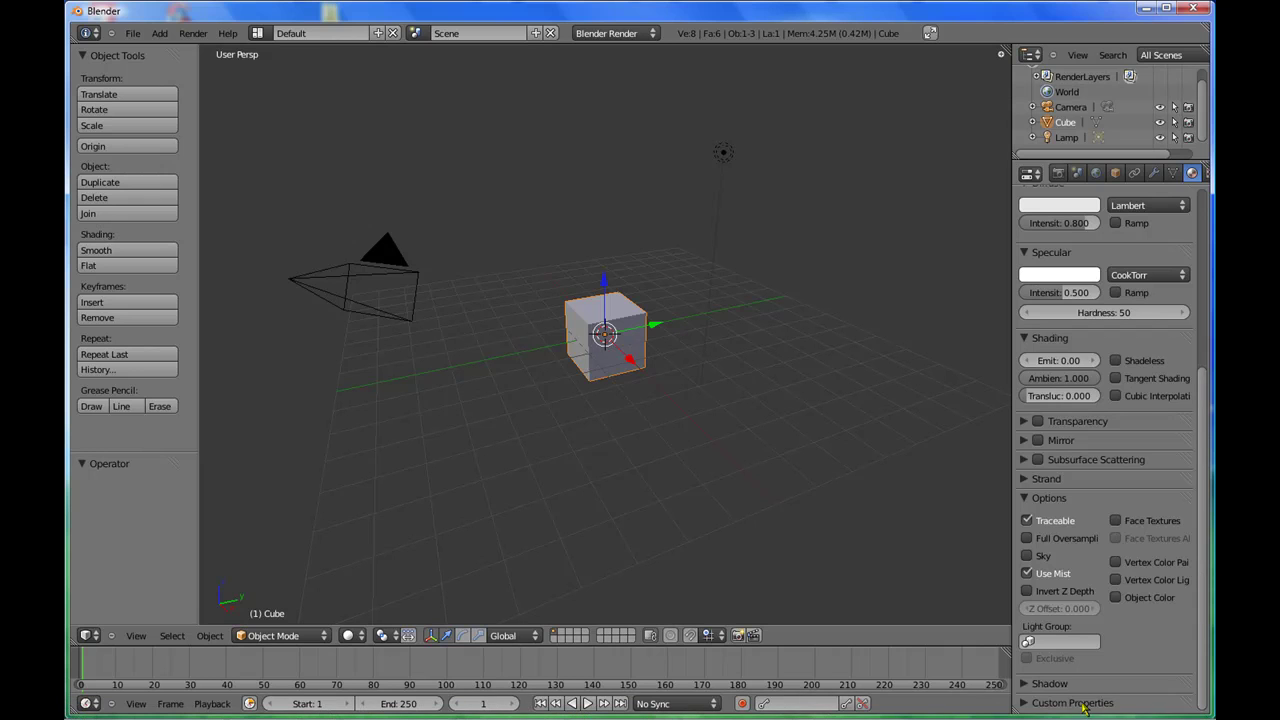
click(1025, 684)
click(1027, 684)
click(1027, 498)
click(1030, 479)
click(1030, 479)
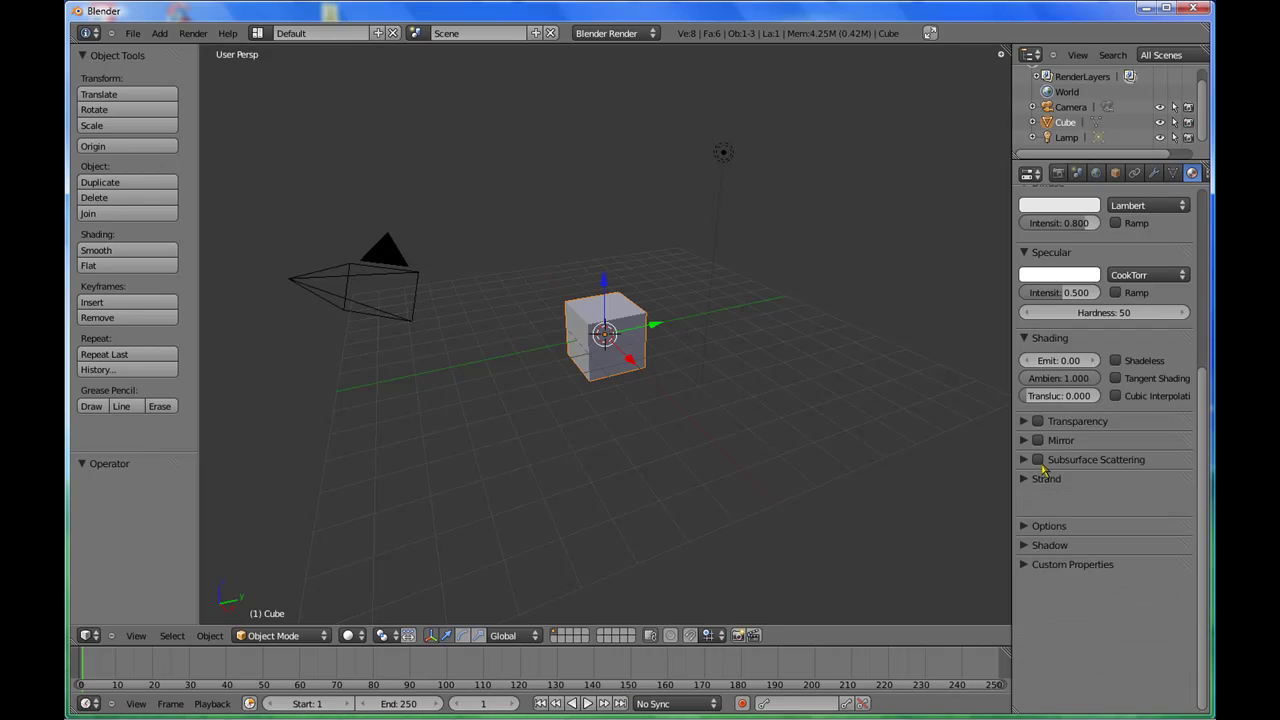
Reorder the material panels, moving the Preview section among them
scroll(1115, 420, up, 2)
mouse_move(1115, 471)
mouse_down()
mouse_move(1079, 511)
mouse_move(1080, 472)
mouse_up()
scroll(1203, 465, up, 3)
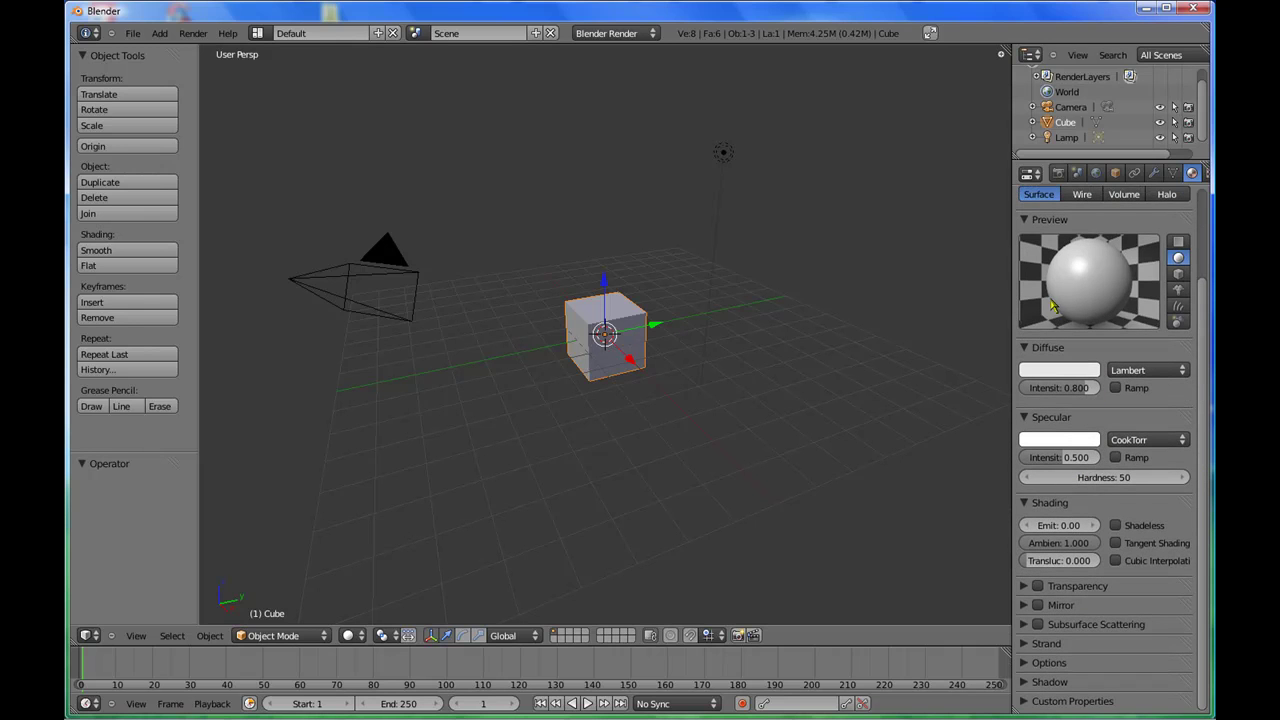
mouse_move(1119, 222)
mouse_down()
mouse_move(1112, 462)
mouse_move(1125, 192)
mouse_up()
scroll(1202, 323, up, 1)
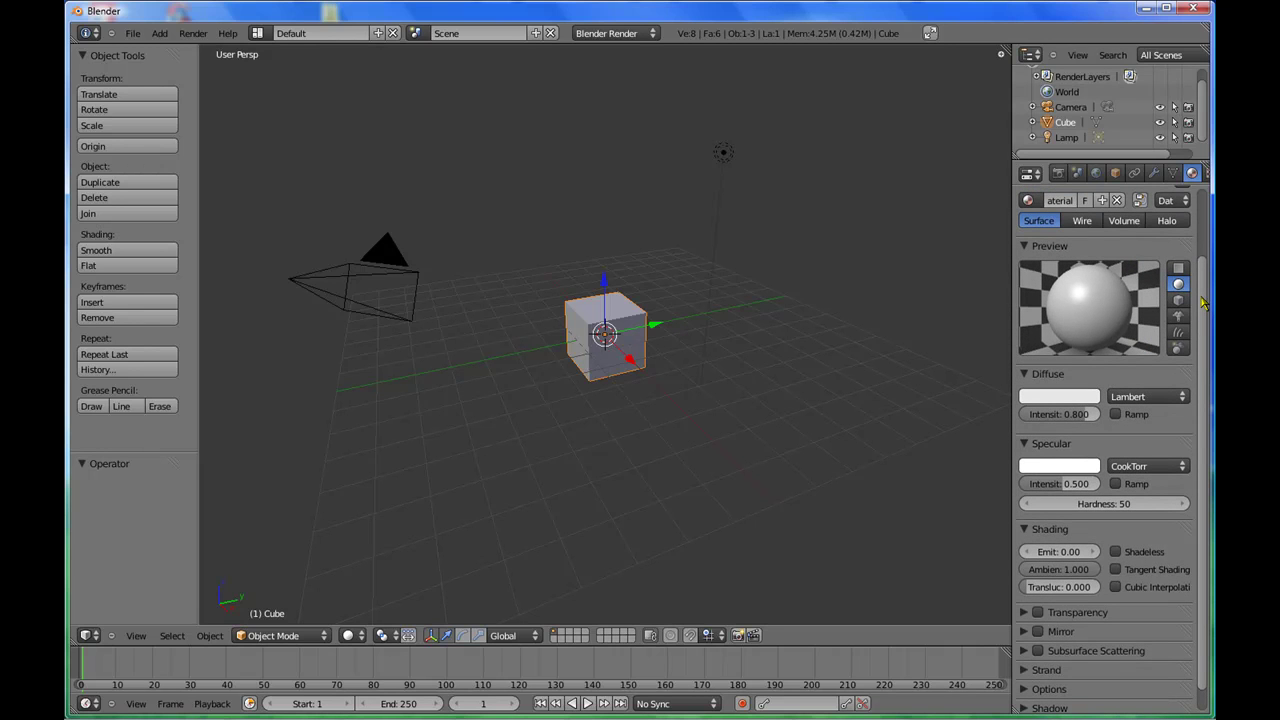
Unlink the cube's original material and create a new Material.001 in its place
click(1117, 201)
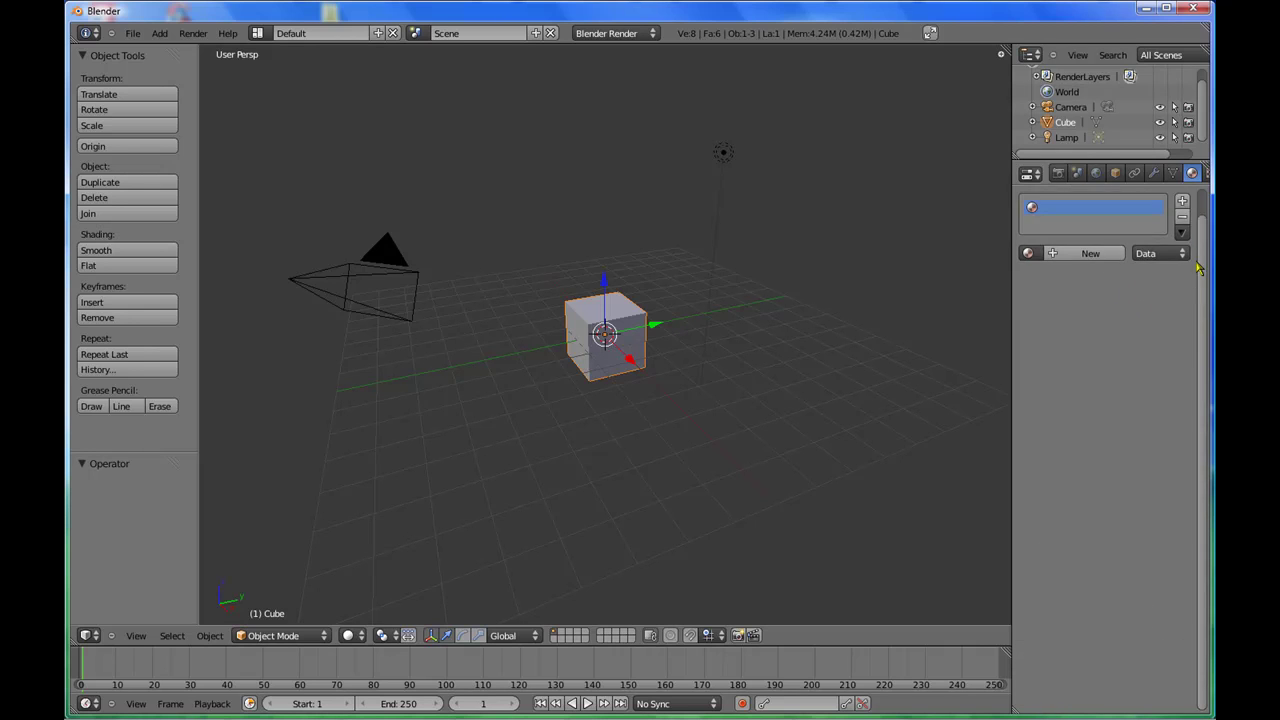
scroll(1199, 266, up, 1)
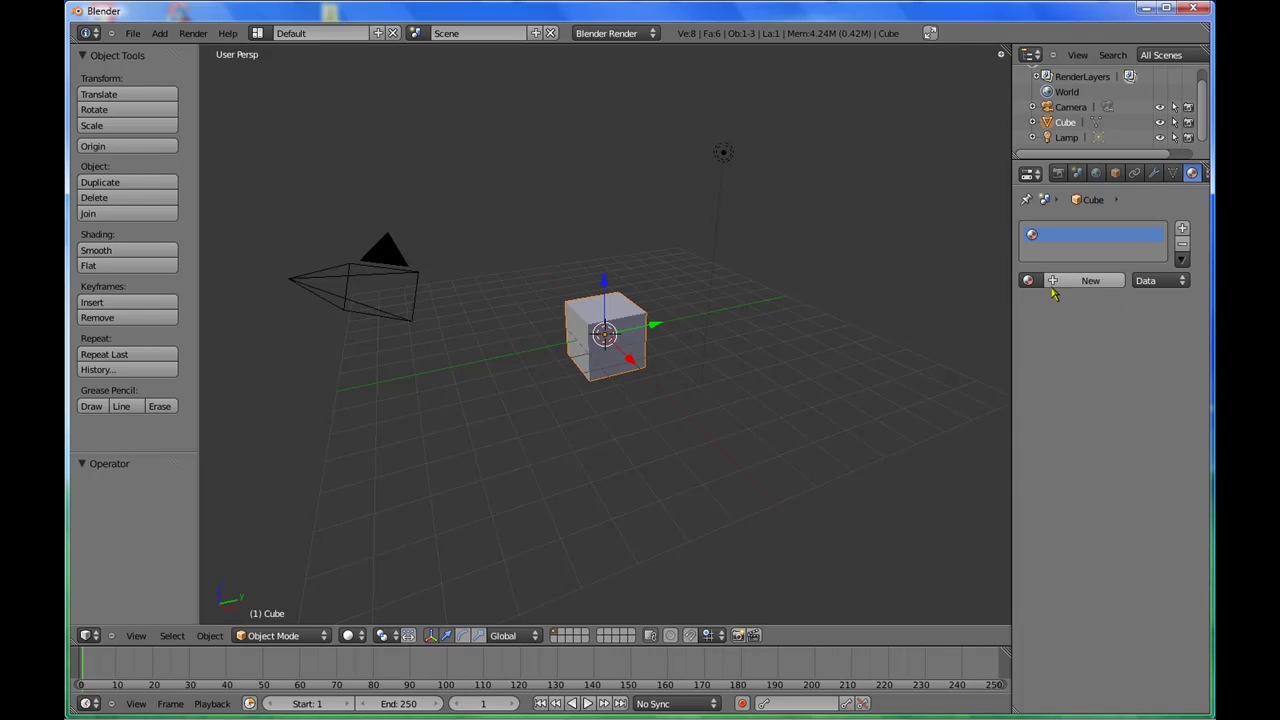
click(1116, 280)
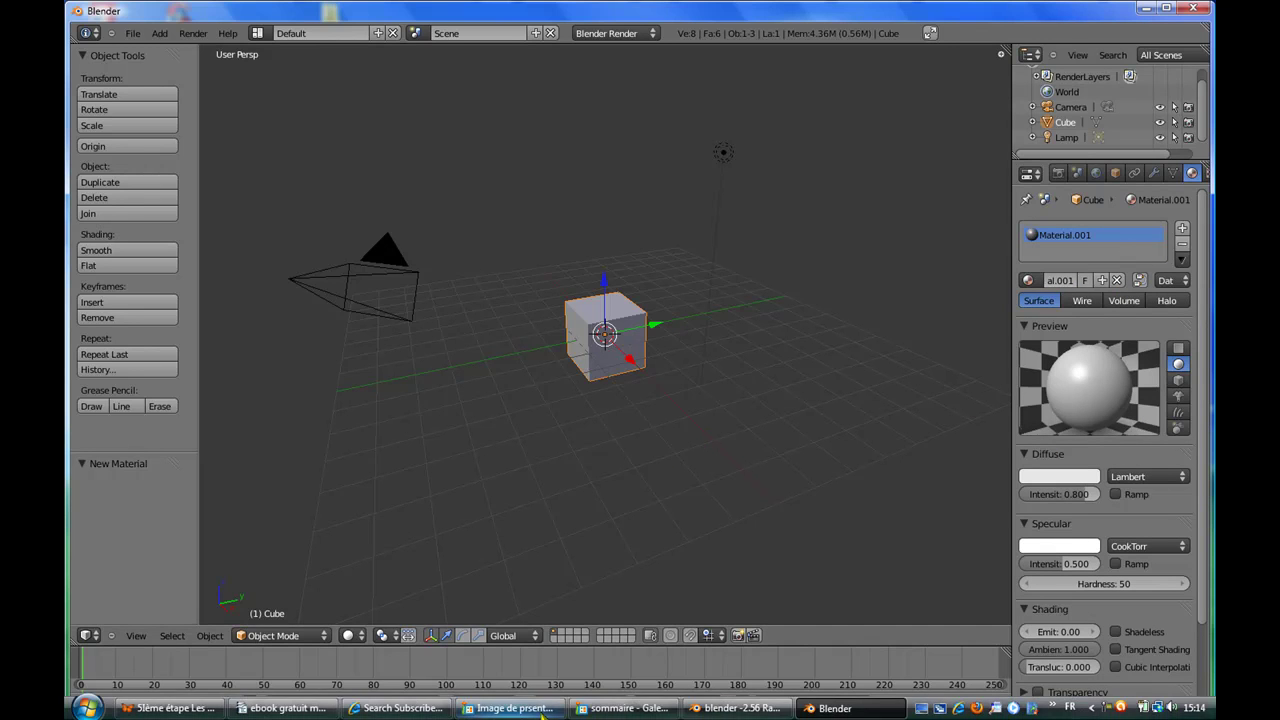
click(165, 708)
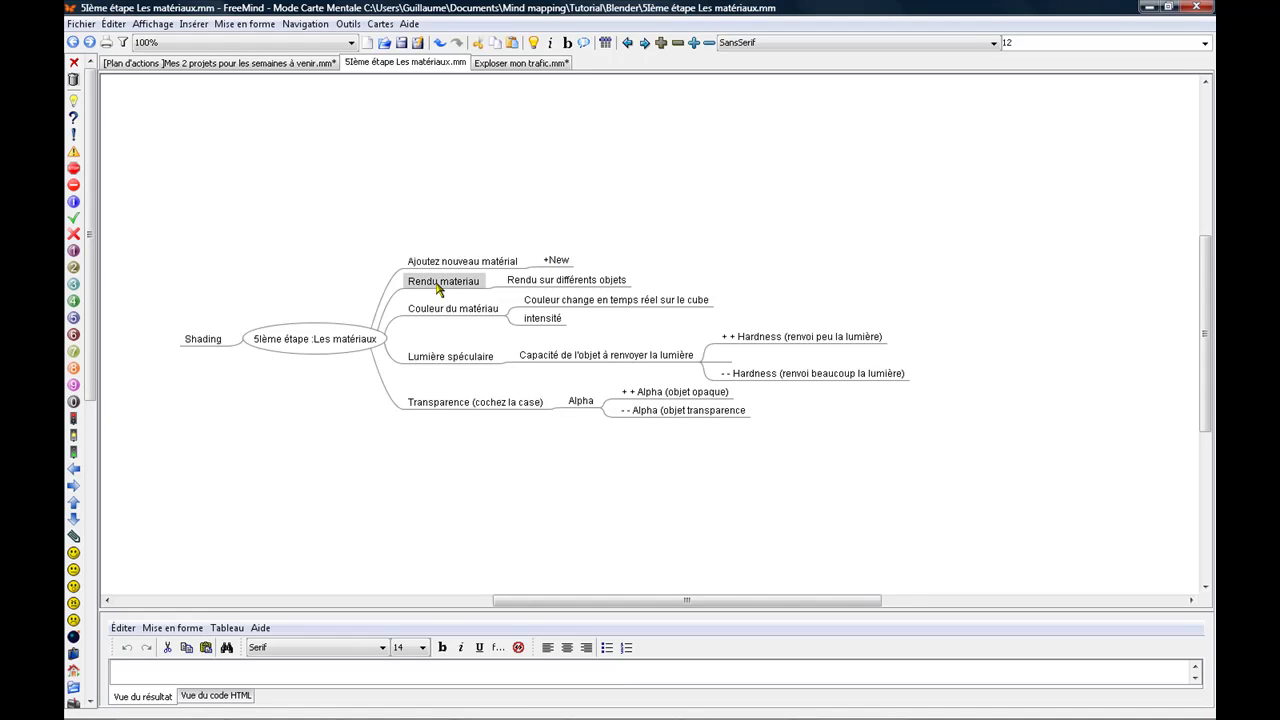
click(740, 712)
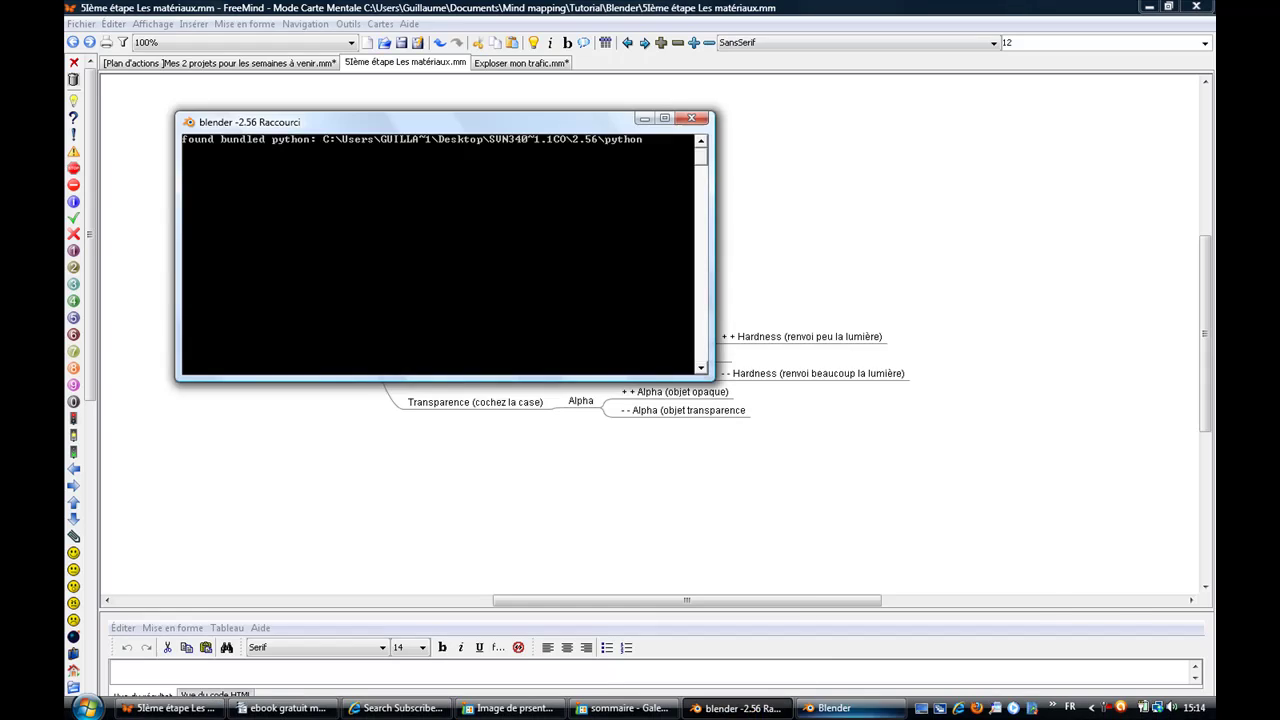
click(840, 712)
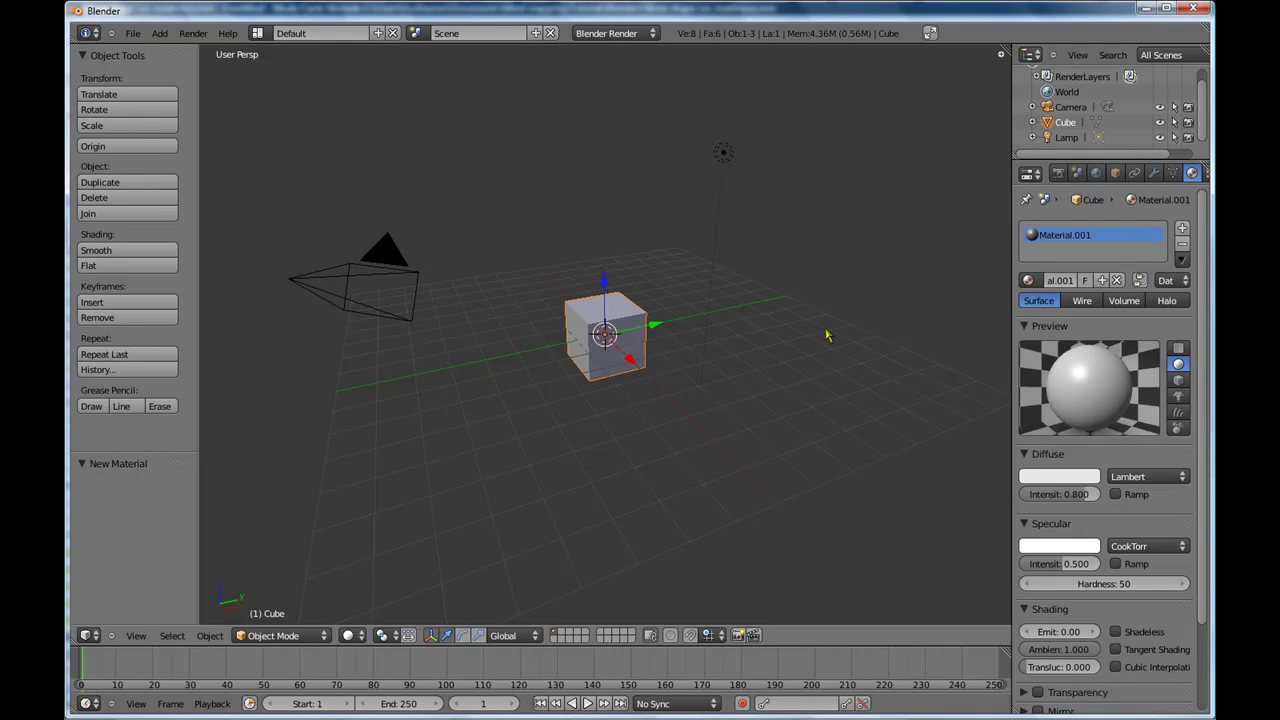
Render the scene to check the grey cube, then return the area to the 3D View
key(F12)
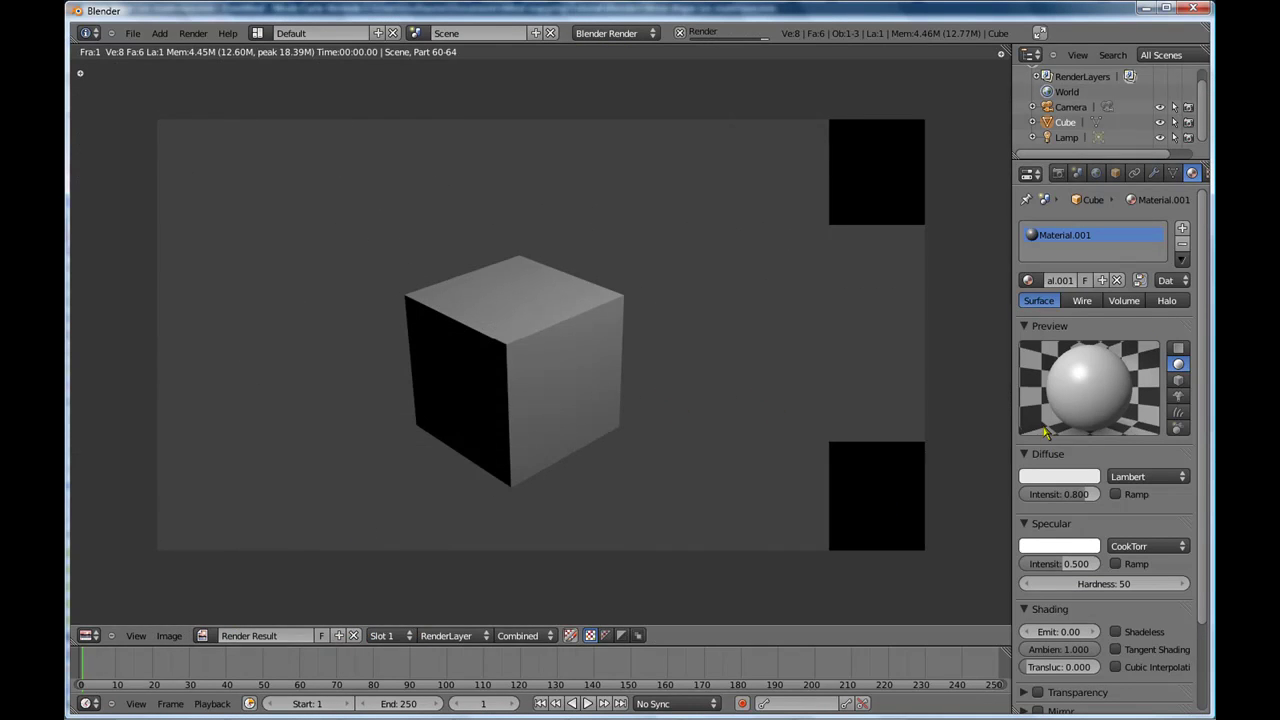
click(88, 635)
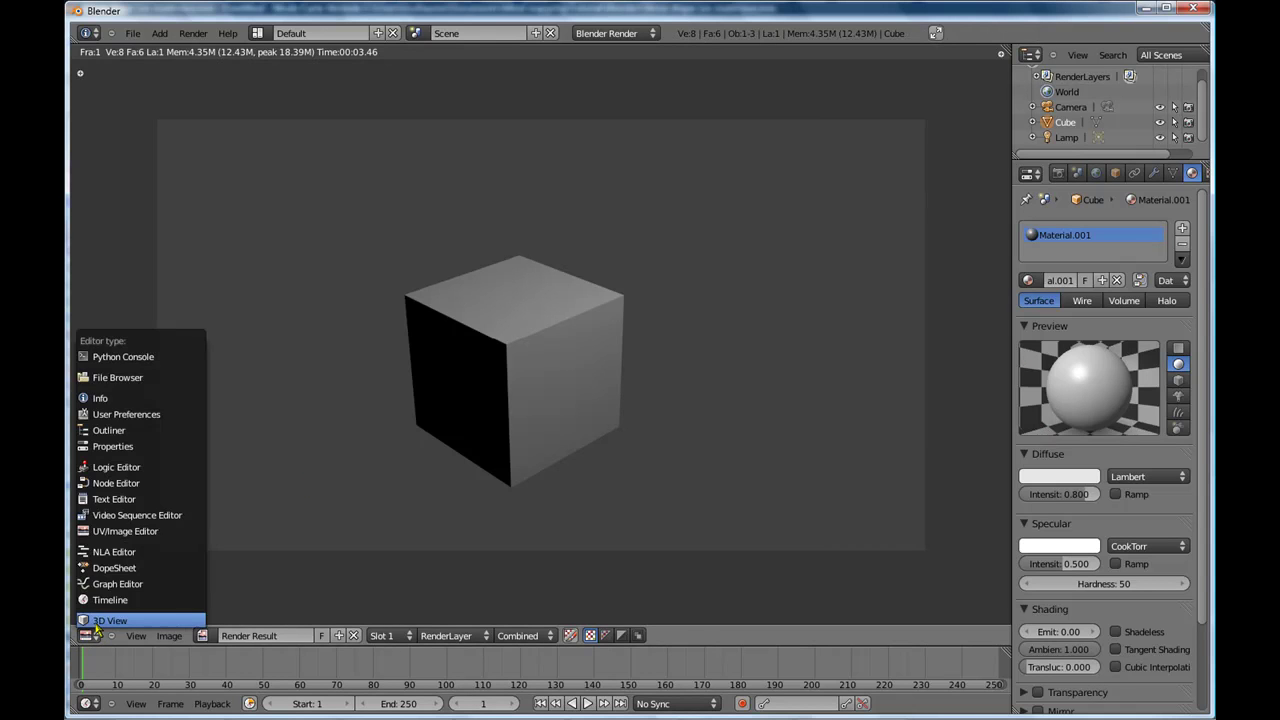
click(130, 617)
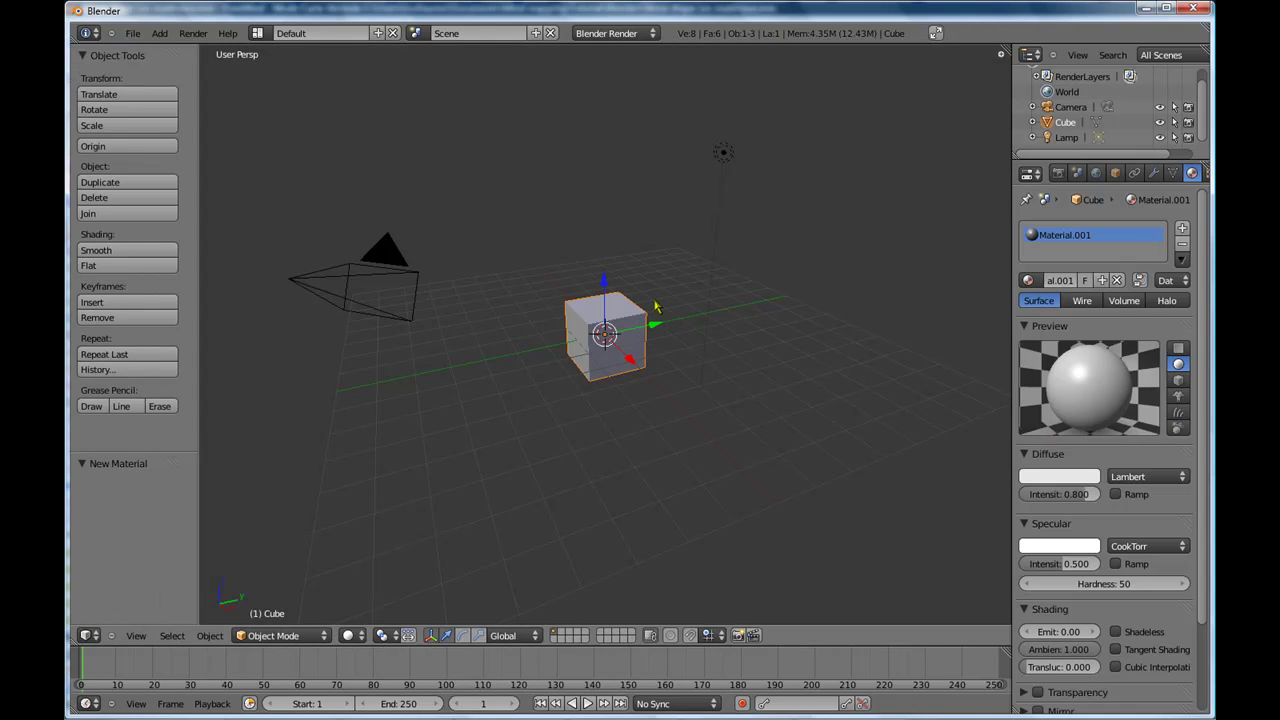
Zoom and orbit the viewport to inspect the cube from several sides
scroll(655, 358, up, 4)
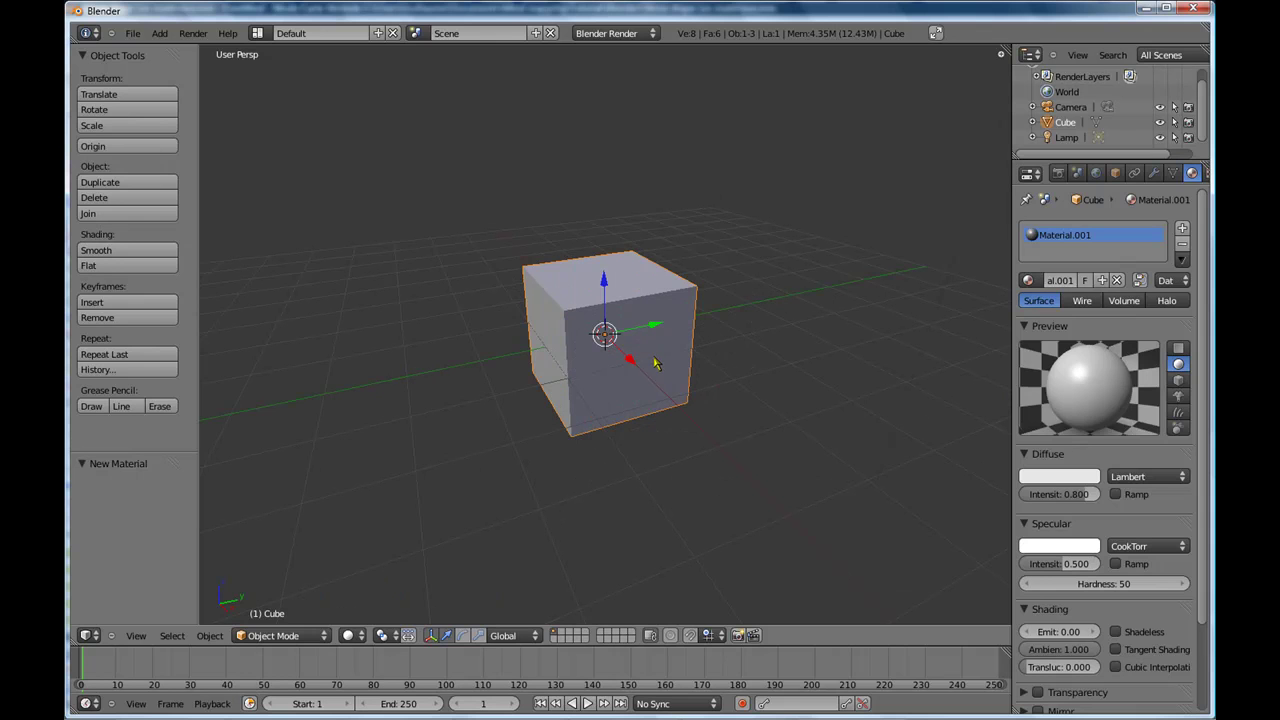
scroll(812, 443, down, 2)
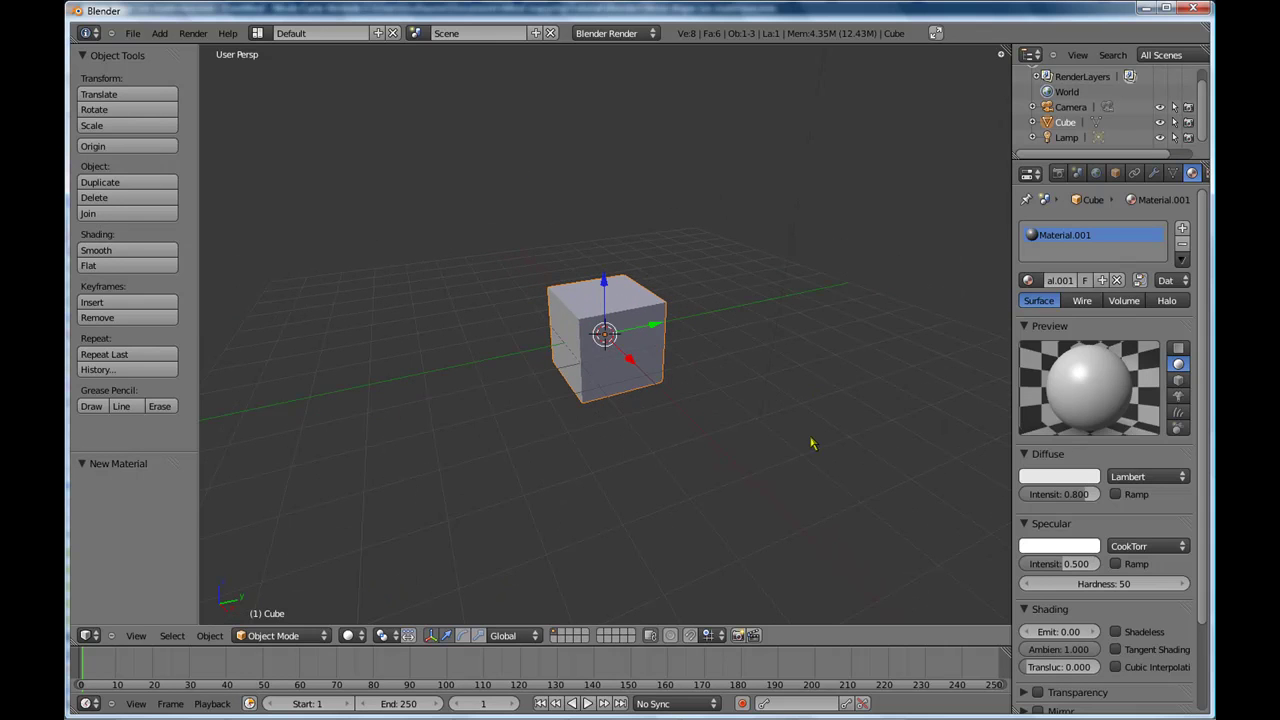
mouse_move(815, 469)
middle_down()
mouse_move(580, 474)
mouse_move(451, 446)
mouse_move(591, 509)
mouse_move(738, 495)
mouse_move(911, 444)
middle_up()
mouse_move(627, 484)
middle_down()
mouse_move(749, 471)
mouse_move(871, 397)
mouse_move(706, 451)
mouse_move(627, 454)
mouse_move(714, 451)
mouse_move(646, 392)
middle_up()
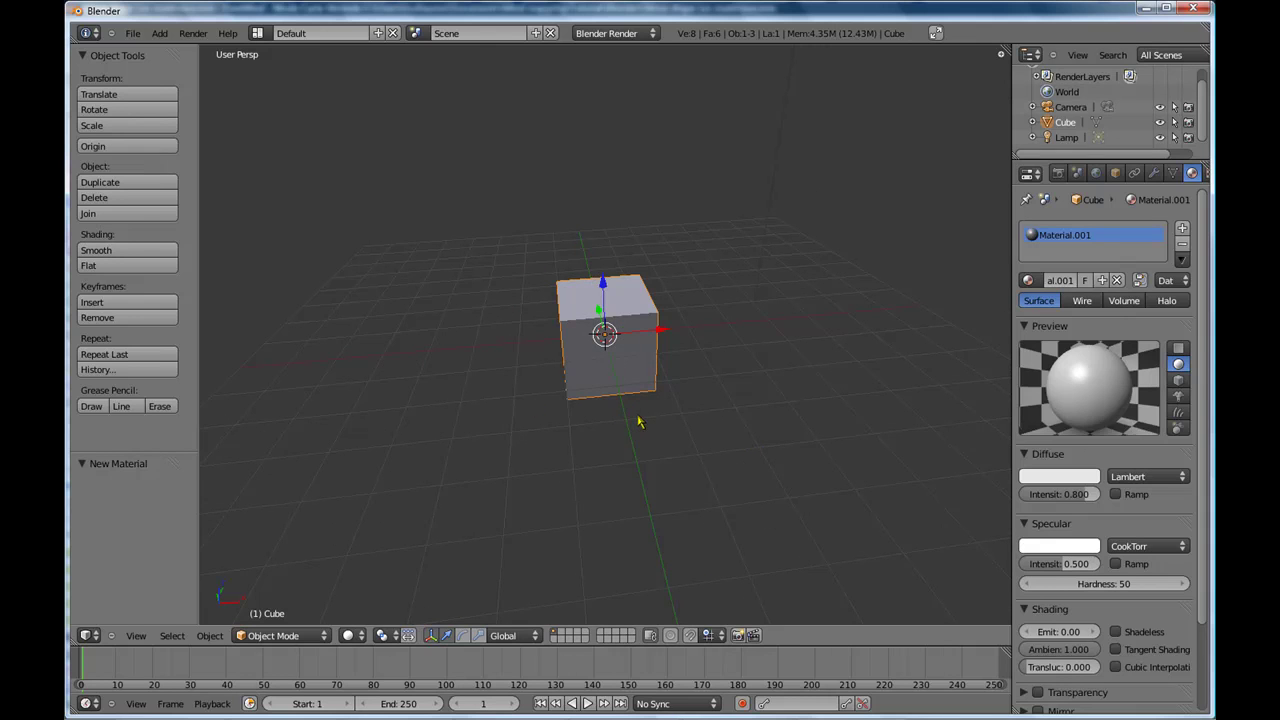
mouse_move(720, 443)
middle_down()
mouse_move(440, 437)
mouse_move(714, 489)
mouse_move(843, 352)
mouse_move(771, 291)
mouse_move(334, 423)
mouse_move(474, 560)
mouse_move(977, 328)
mouse_move(640, 463)
mouse_move(423, 429)
mouse_move(771, 317)
mouse_move(517, 340)
mouse_move(429, 494)
mouse_move(790, 413)
mouse_move(751, 466)
mouse_move(880, 600)
middle_up()
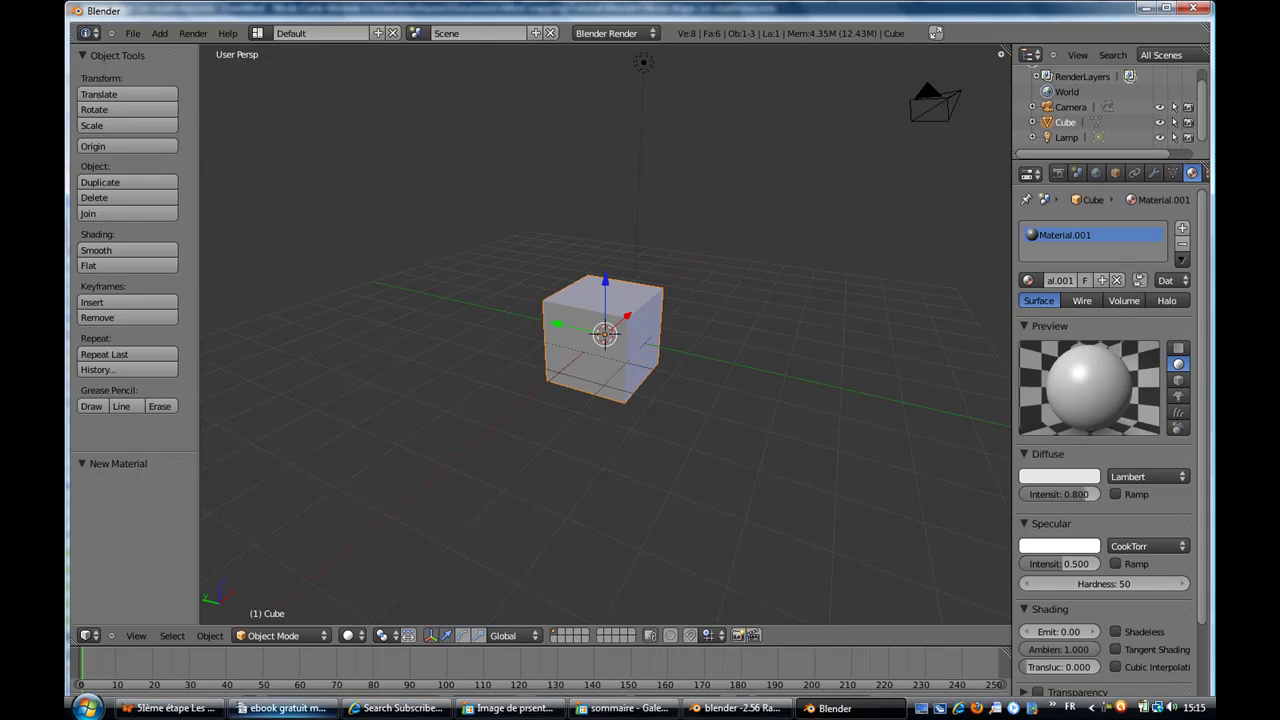
click(168, 708)
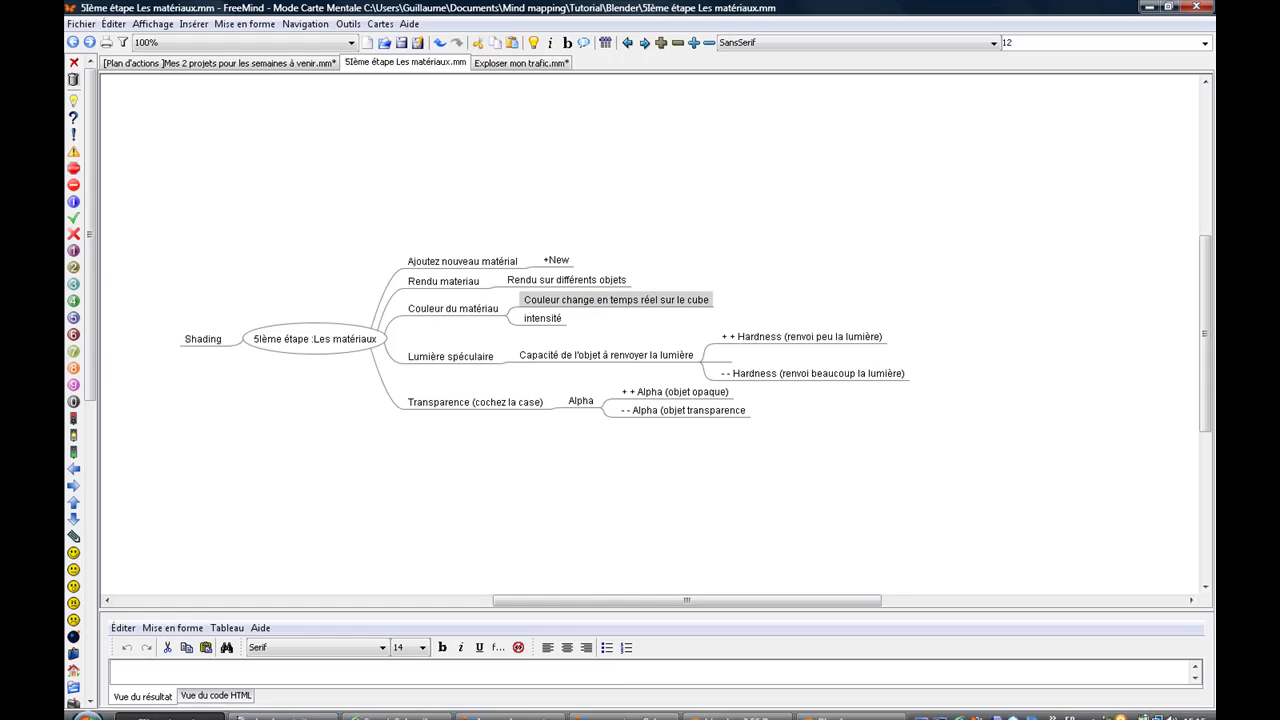
Return from the FreeMind colour notes to the main Blender window
click(740, 708)
click(830, 708)
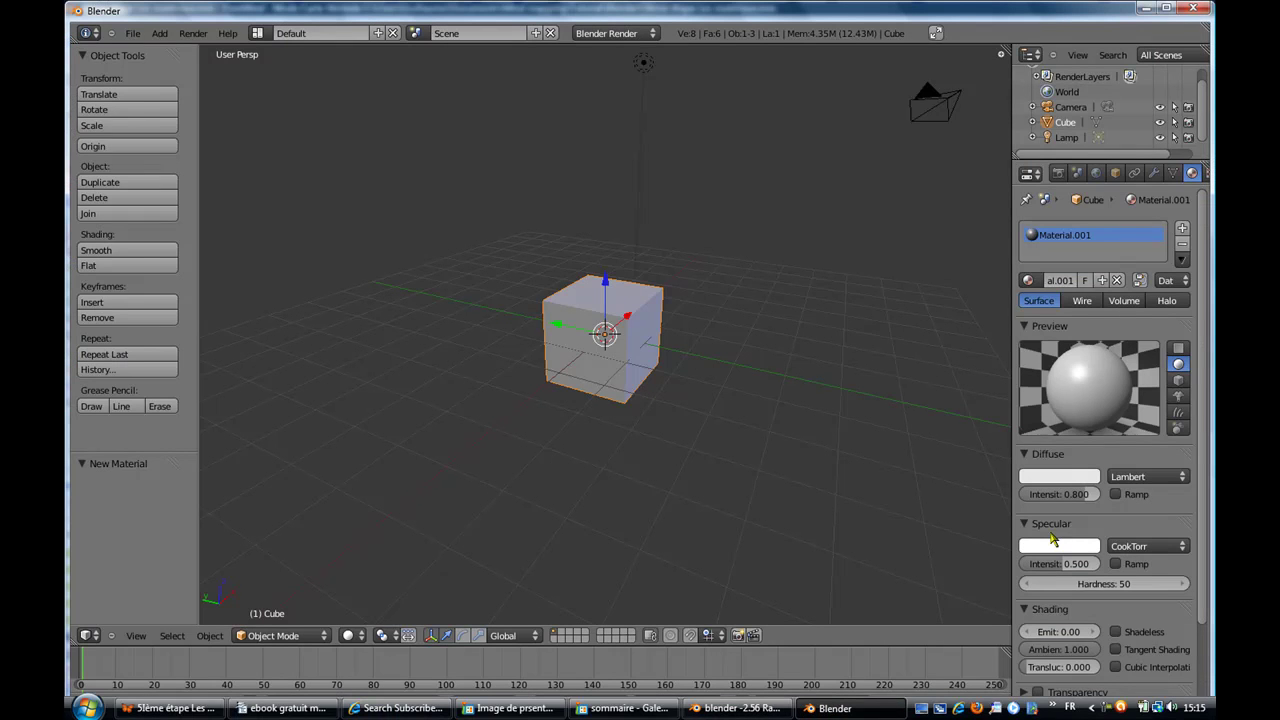
Set the diffuse colour to blue-violet (R 0.187, G 0.179, B 0.538) at intensity 0.759
click(1052, 480)
mouse_move(1018, 343)
mouse_down()
mouse_move(1016, 373)
mouse_move(1055, 340)
mouse_move(1060, 310)
mouse_move(1015, 272)
mouse_move(975, 300)
mouse_move(992, 362)
mouse_move(1015, 374)
mouse_up()
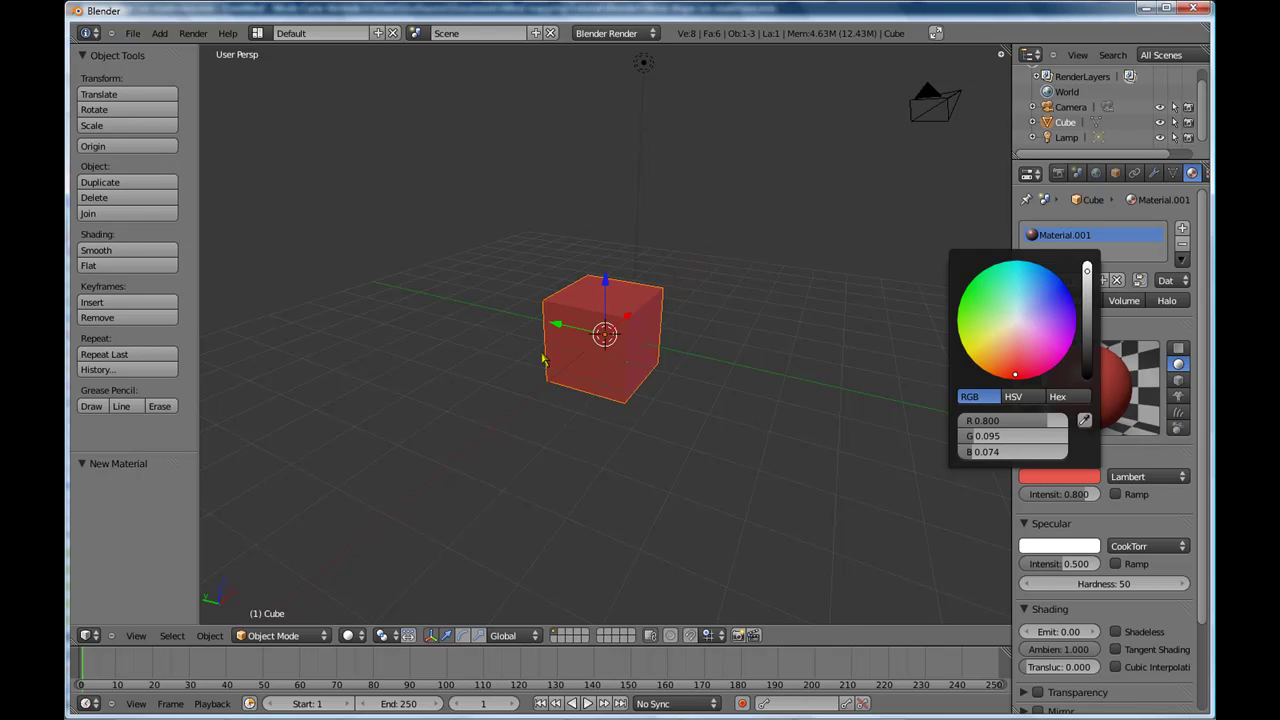
mouse_move(1035, 360)
mouse_down()
mouse_move(1050, 345)
mouse_move(975, 340)
mouse_move(985, 355)
mouse_move(1043, 301)
mouse_up()
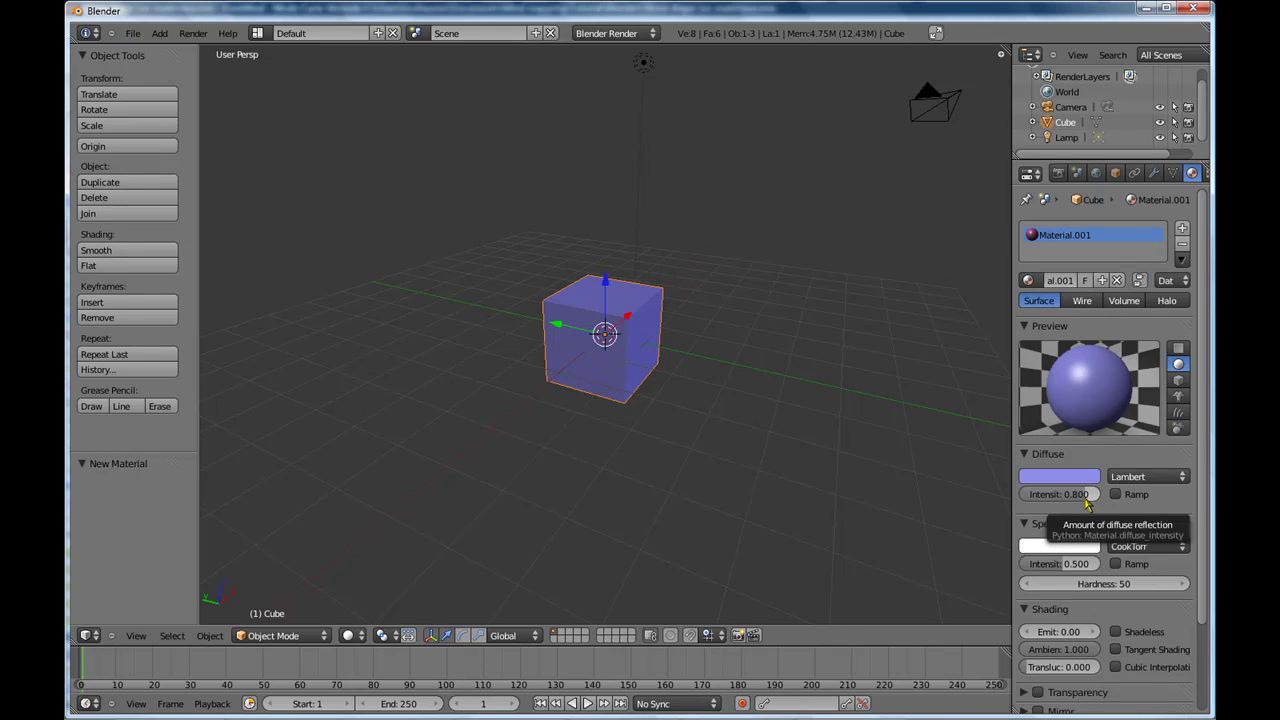
mouse_move(1085, 496)
mouse_down()
mouse_move(1020, 512)
mouse_move(1088, 496)
mouse_up()
click(1072, 476)
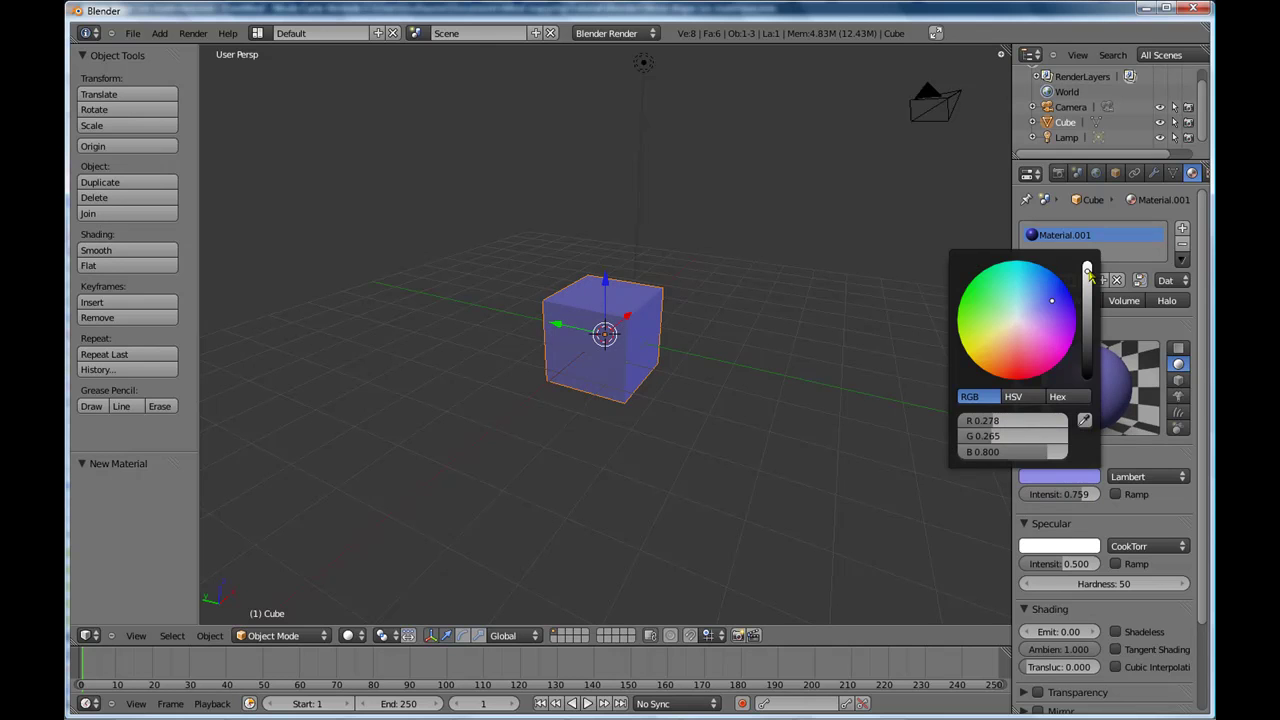
mouse_move(1088, 270)
mouse_down()
mouse_move(1101, 333)
mouse_move(1101, 297)
mouse_up()
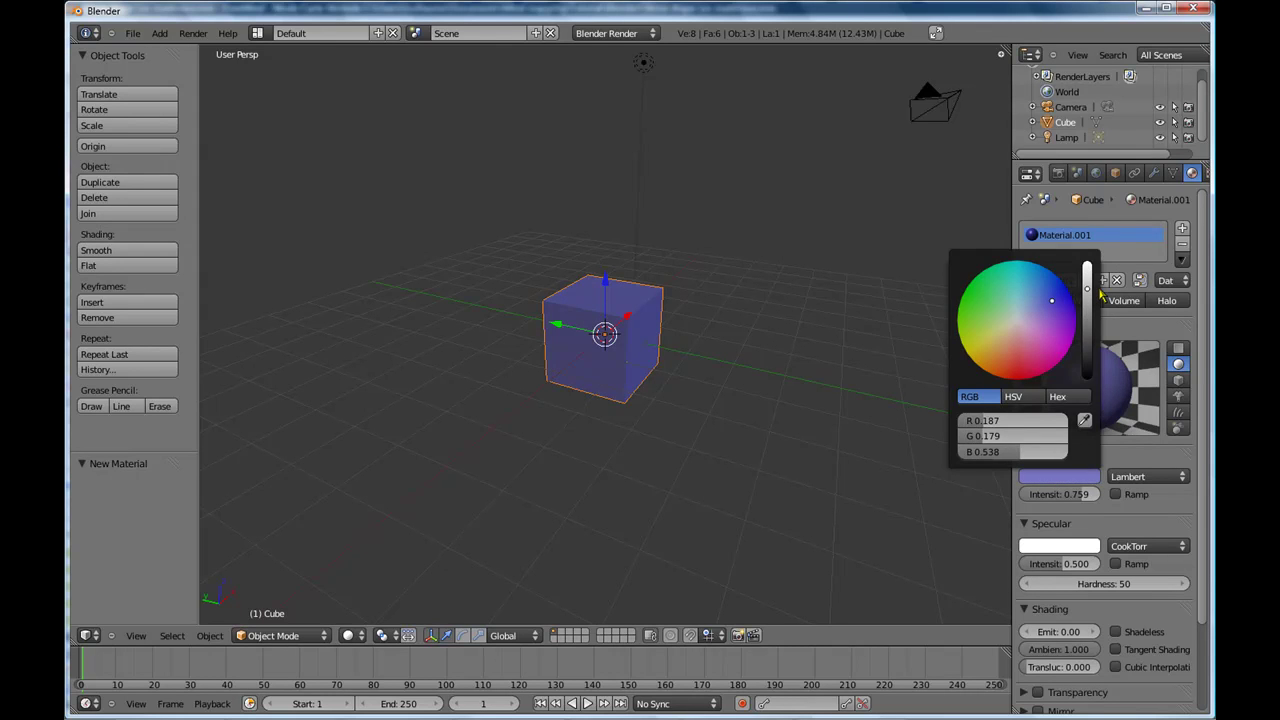
Experiment with RGB and HSV sliders, ending at near-grey H 0.373, S 0.034, V 0.672
click(1066, 479)
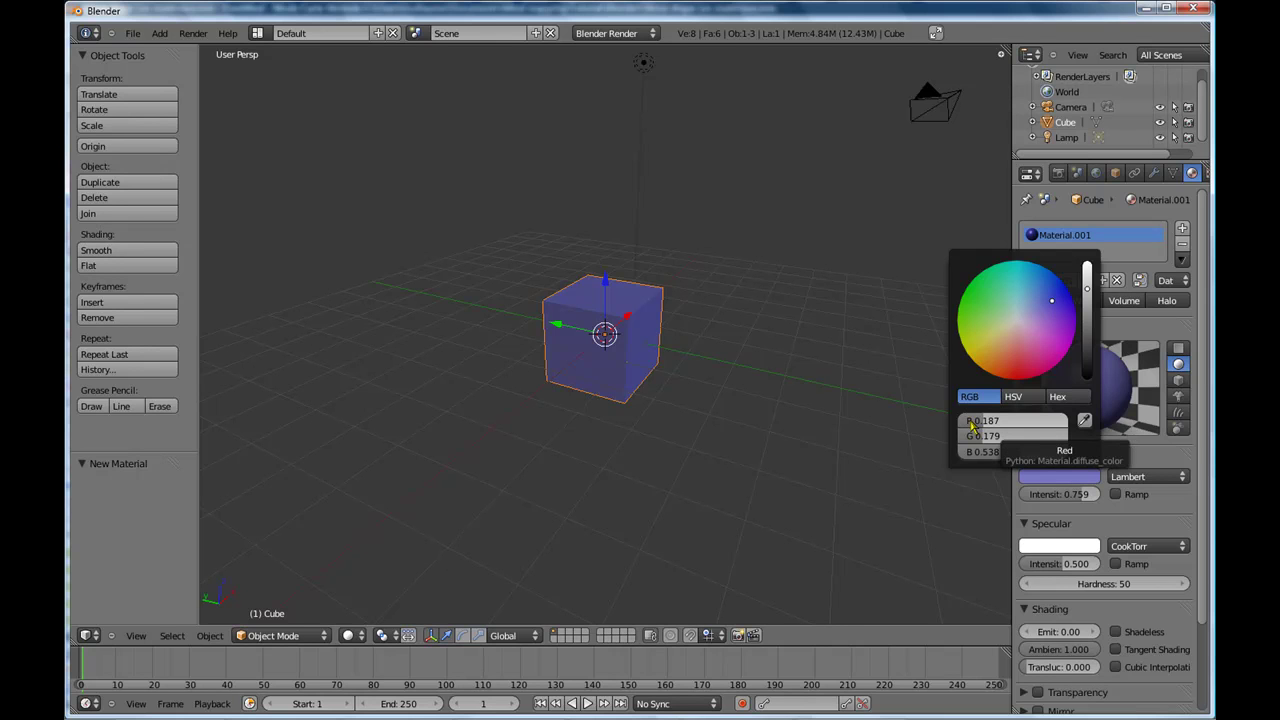
mouse_move(973, 425)
mouse_down()
mouse_move(1014, 422)
mouse_move(966, 426)
mouse_move(1010, 436)
mouse_move(932, 438)
mouse_move(924, 461)
mouse_move(990, 452)
mouse_up()
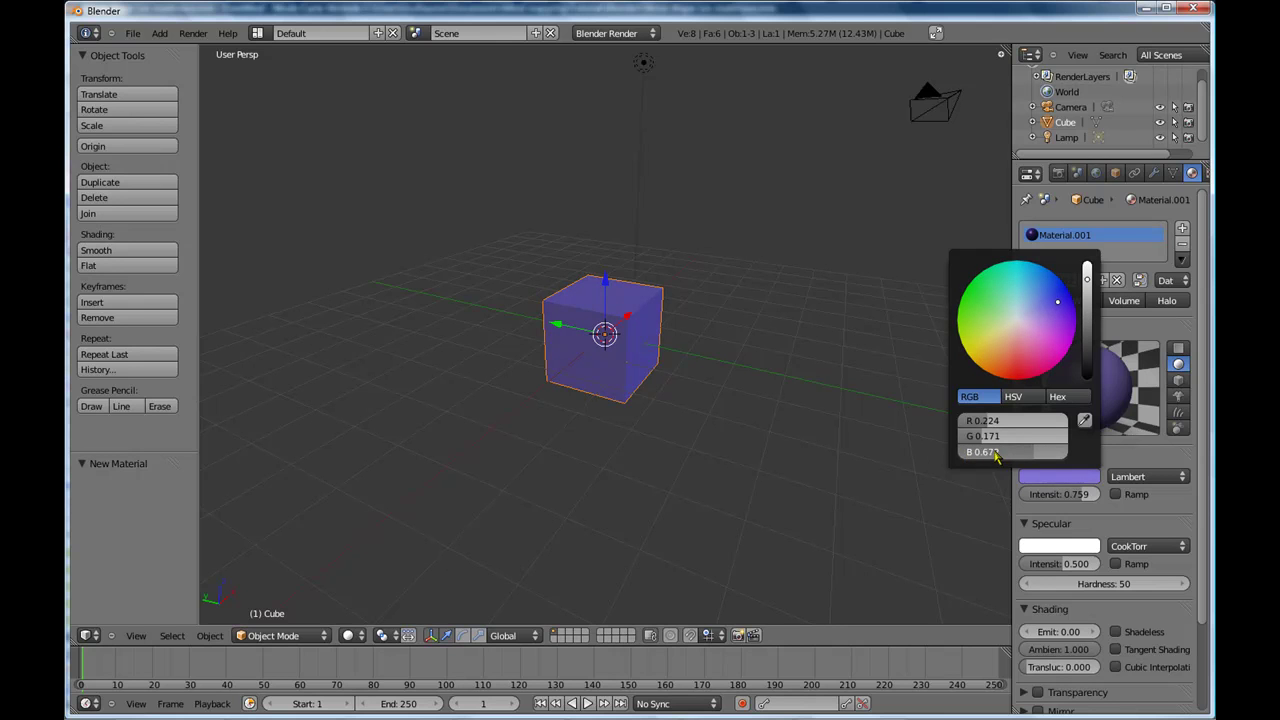
click(1019, 399)
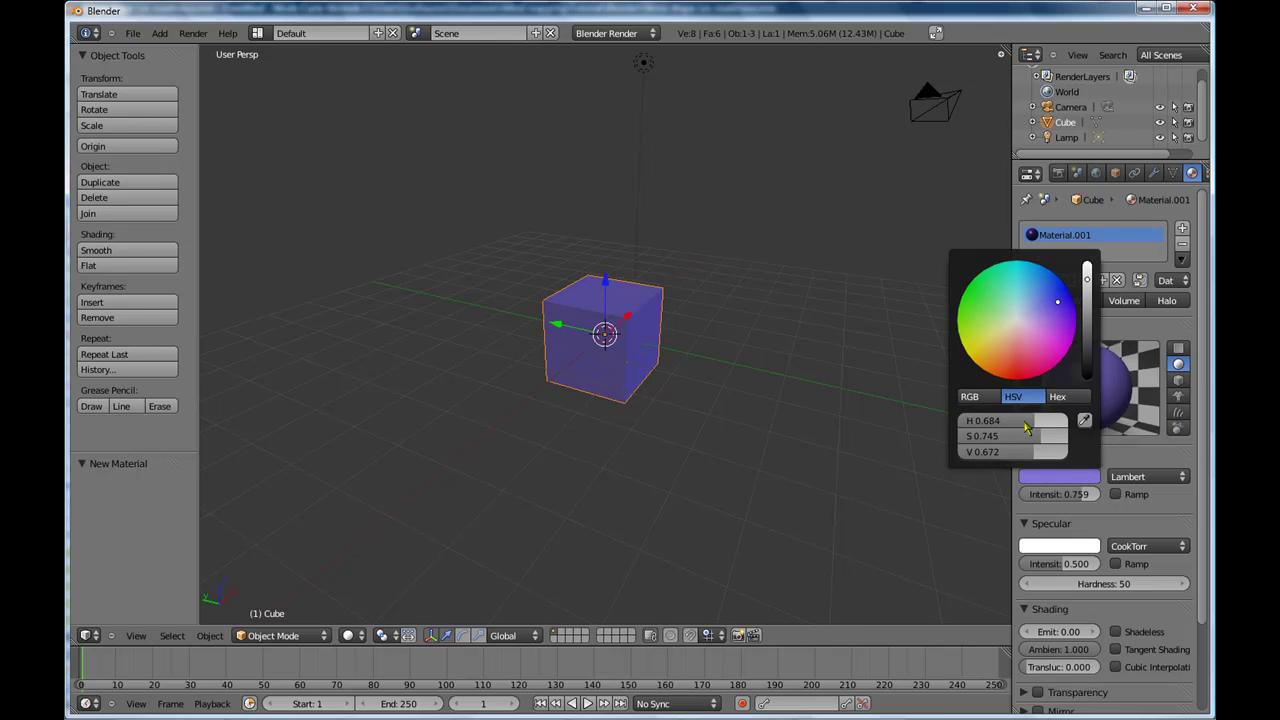
mouse_move(1034, 426)
mouse_down()
mouse_move(1018, 429)
mouse_move(1033, 437)
mouse_up()
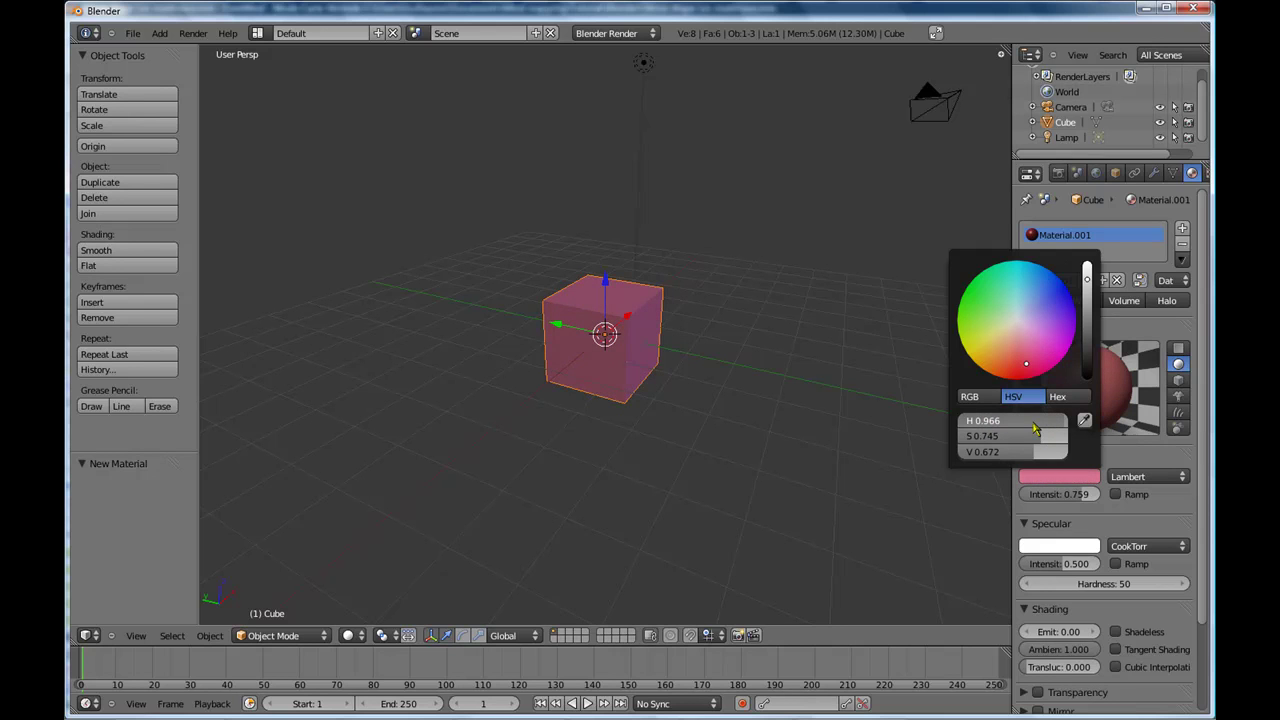
drag(1031, 427, 1036, 428)
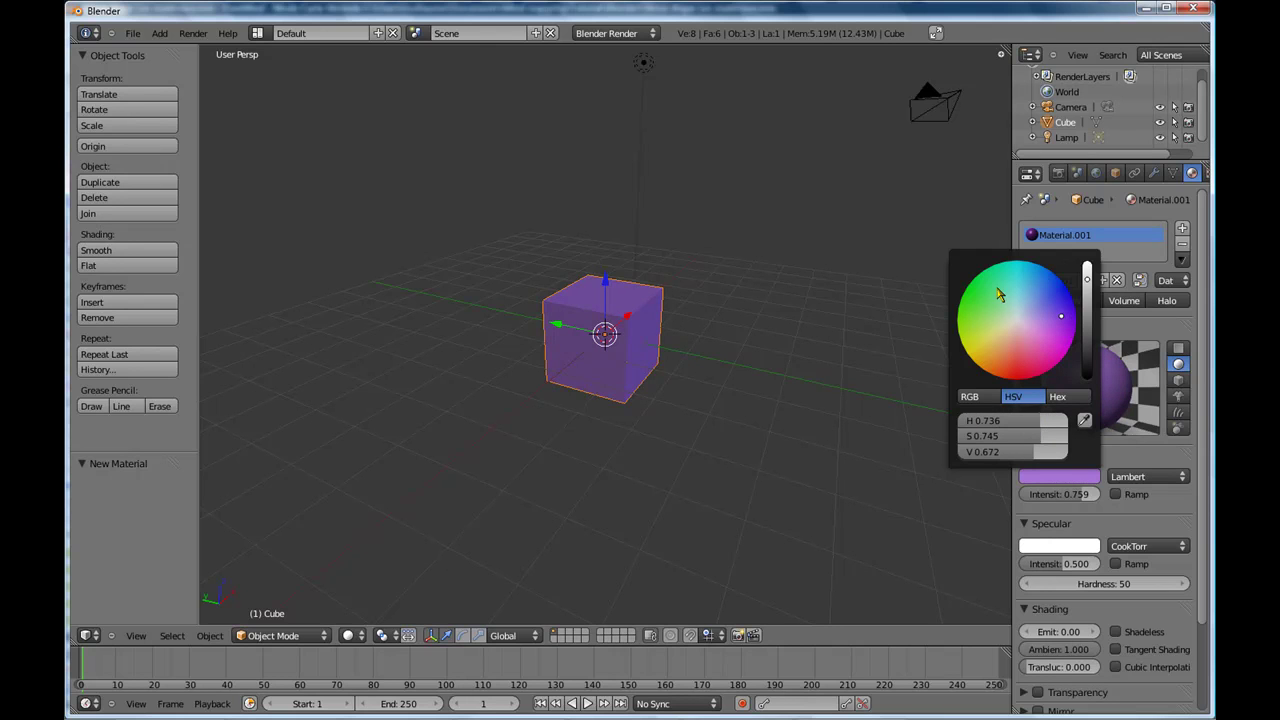
mouse_move(1038, 428)
mouse_down()
mouse_move(996, 427)
mouse_move(1047, 421)
mouse_move(1033, 420)
mouse_move(1045, 421)
mouse_move(1033, 445)
mouse_move(925, 446)
mouse_move(1050, 443)
mouse_move(942, 451)
mouse_move(983, 452)
mouse_move(986, 428)
mouse_move(974, 448)
mouse_up()
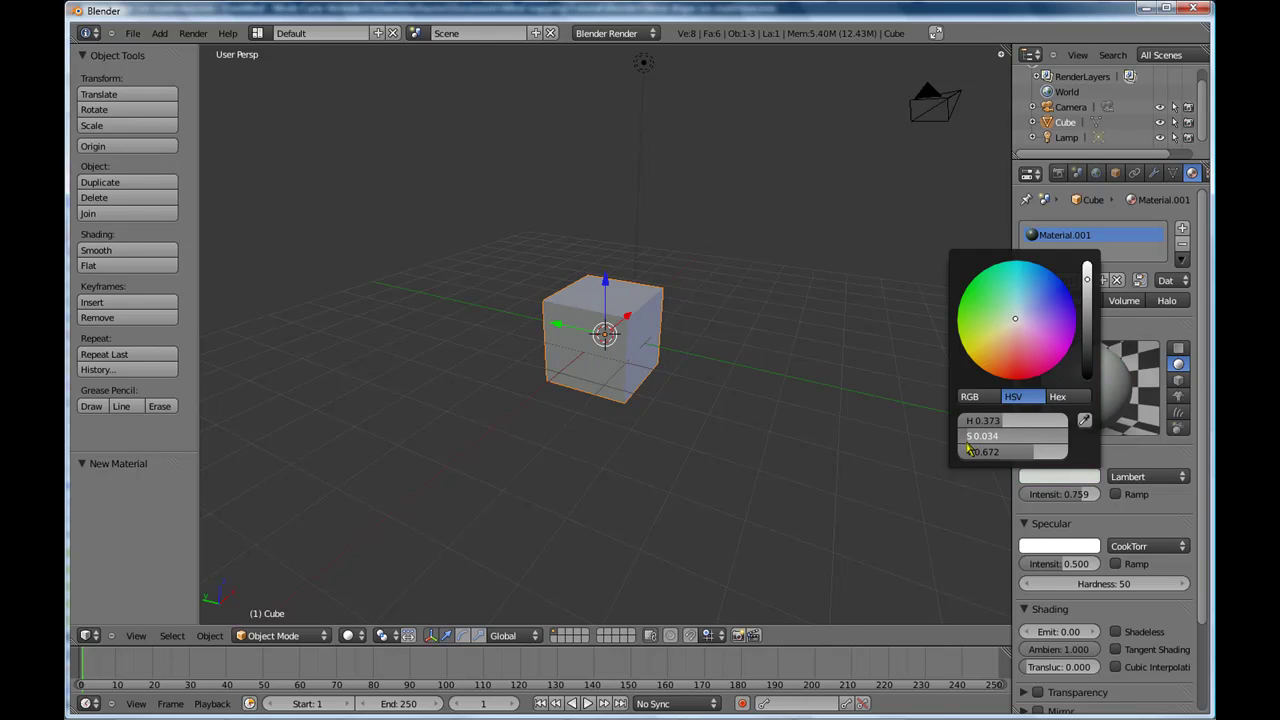
Shift the diffuse colour's hue and raise its saturation toward yellow
drag(992, 421, 977, 426)
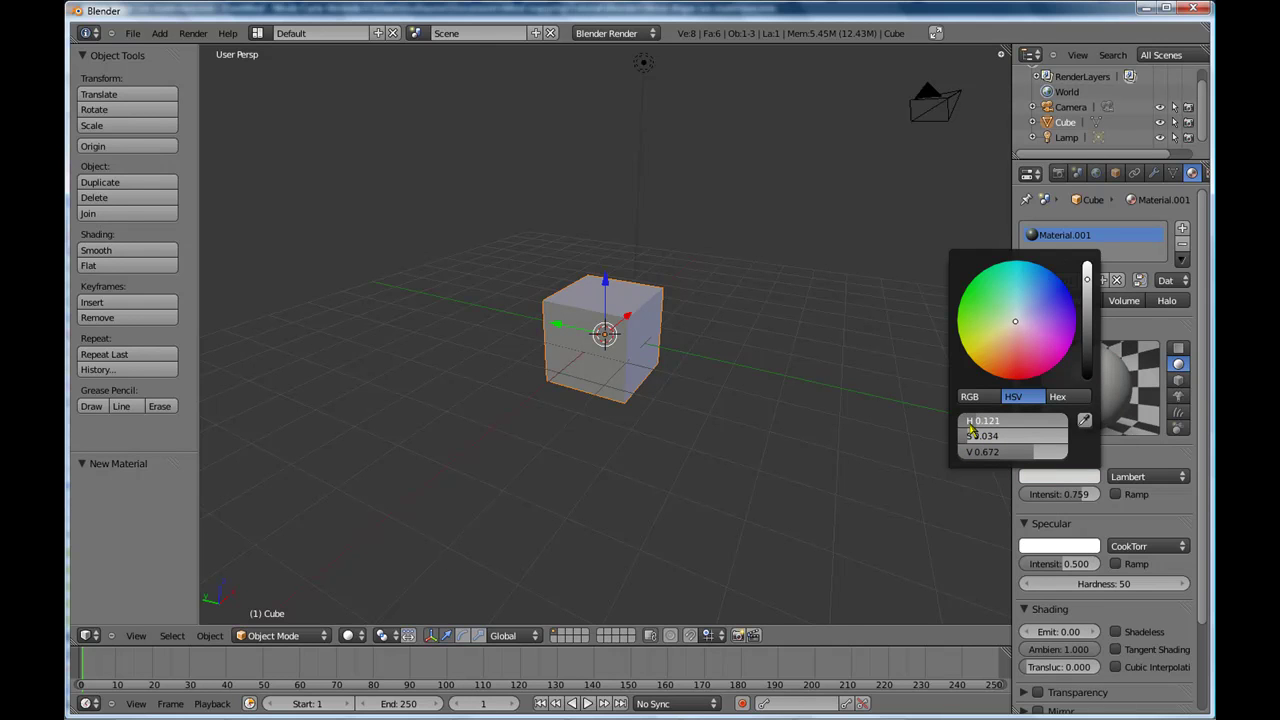
mouse_move(1018, 428)
mouse_down()
mouse_move(1043, 428)
mouse_move(1000, 426)
mouse_up()
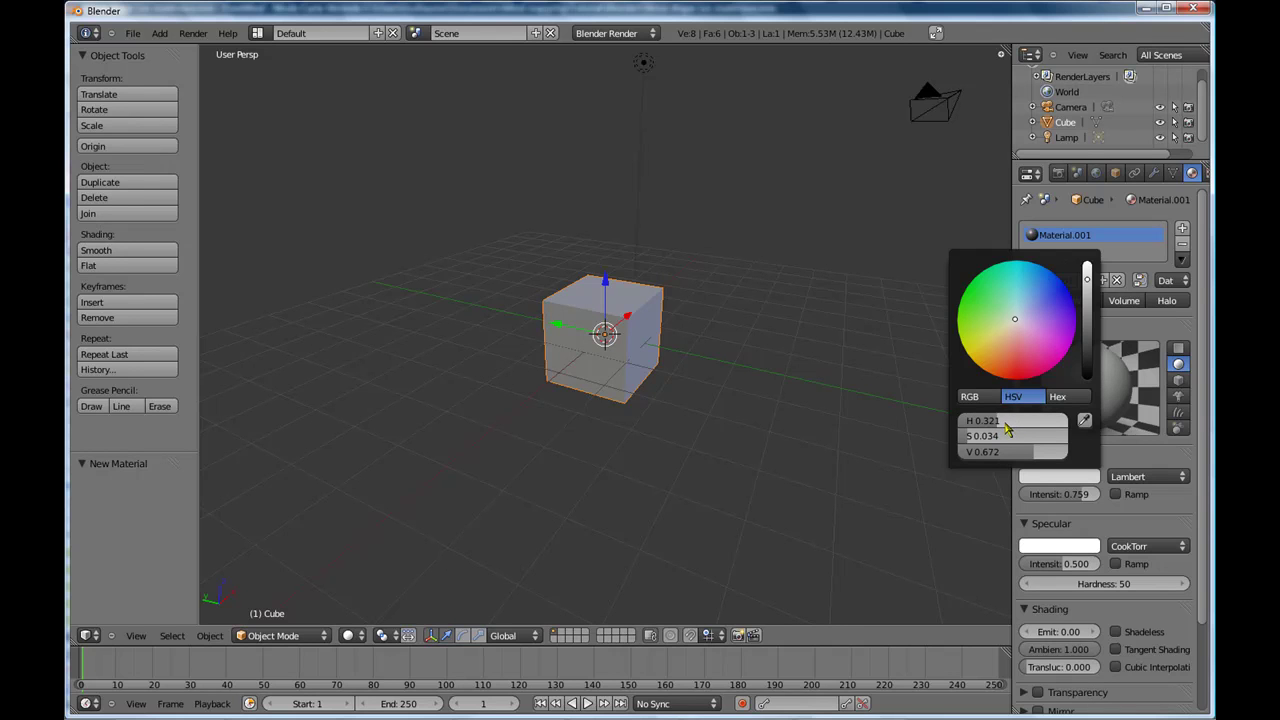
drag(1004, 428, 1085, 423)
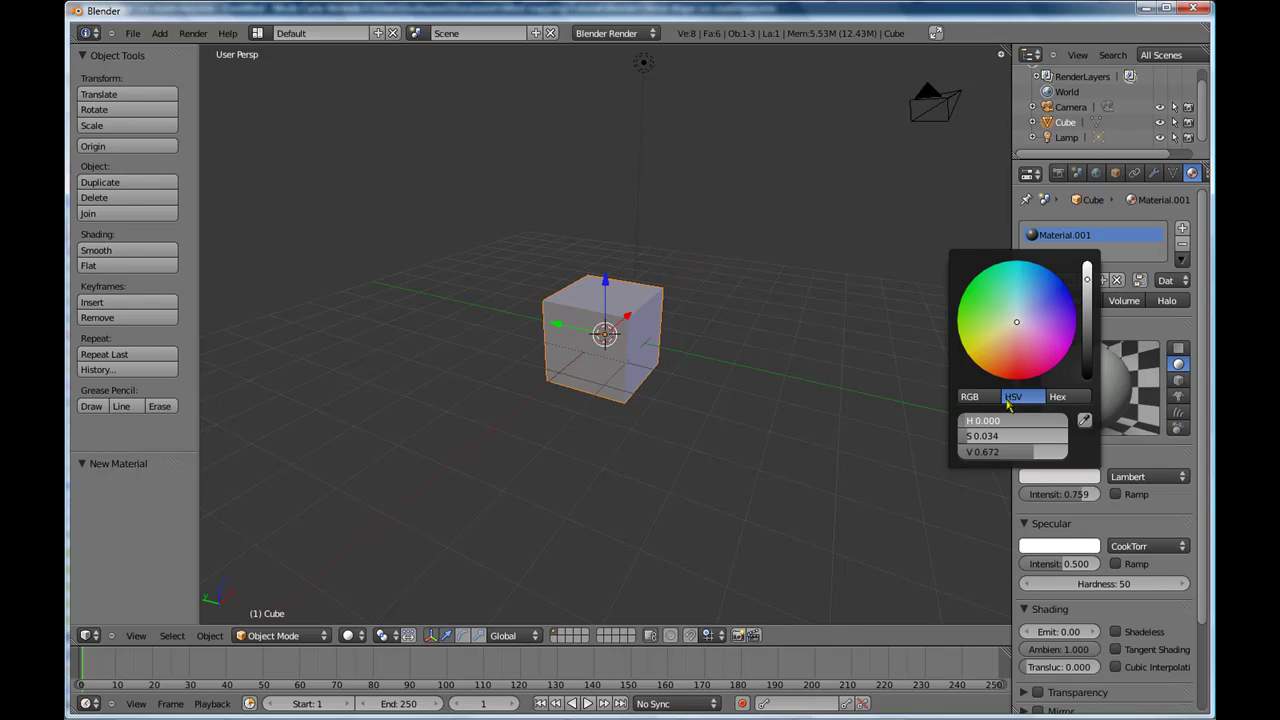
mouse_move(990, 436)
mouse_down()
mouse_move(1076, 438)
mouse_move(950, 427)
mouse_move(1038, 418)
mouse_move(1000, 420)
mouse_move(963, 445)
mouse_move(1029, 459)
mouse_up()
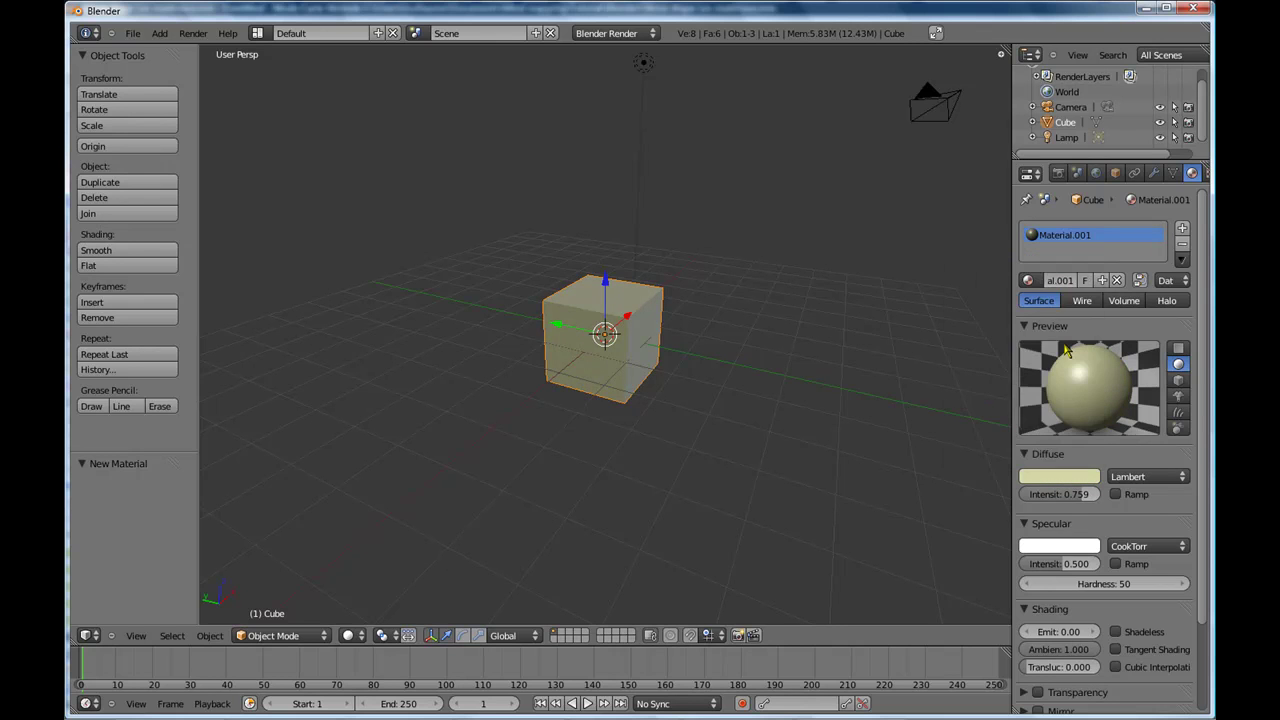
Tune the brightness to pale cream and edit the hex code to F0F1BB
click(1066, 476)
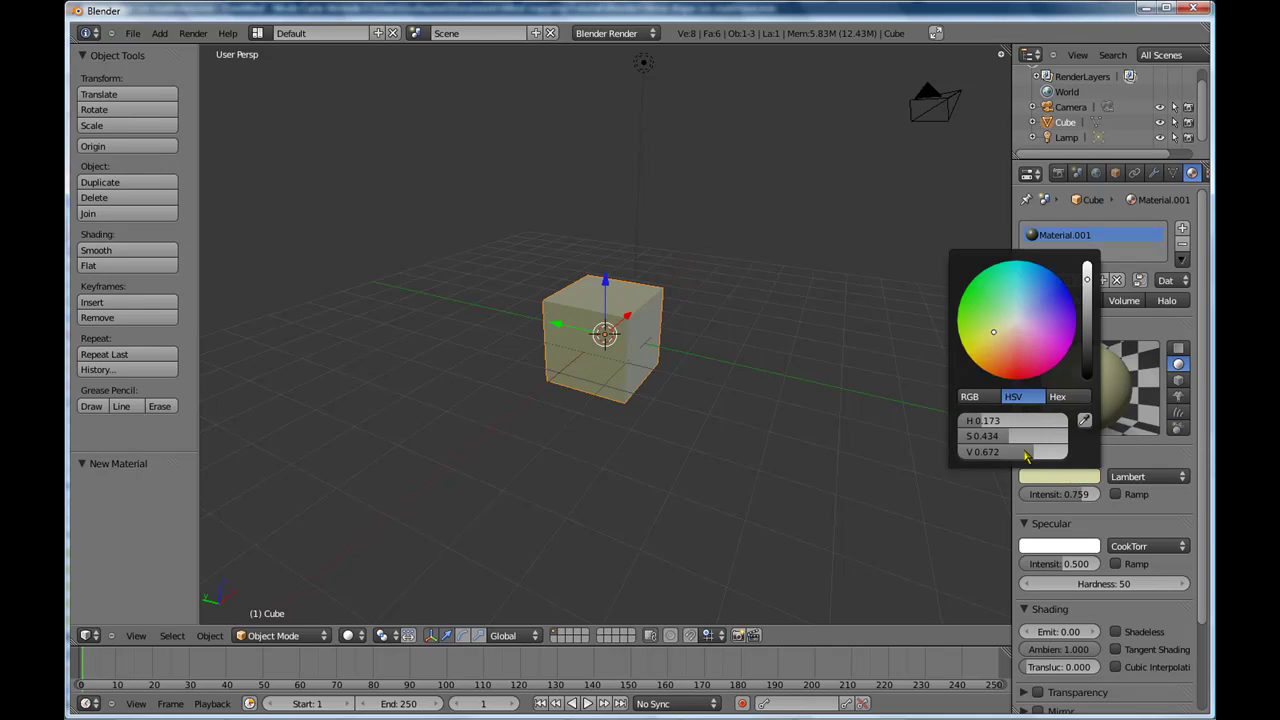
drag(1029, 456, 1024, 453)
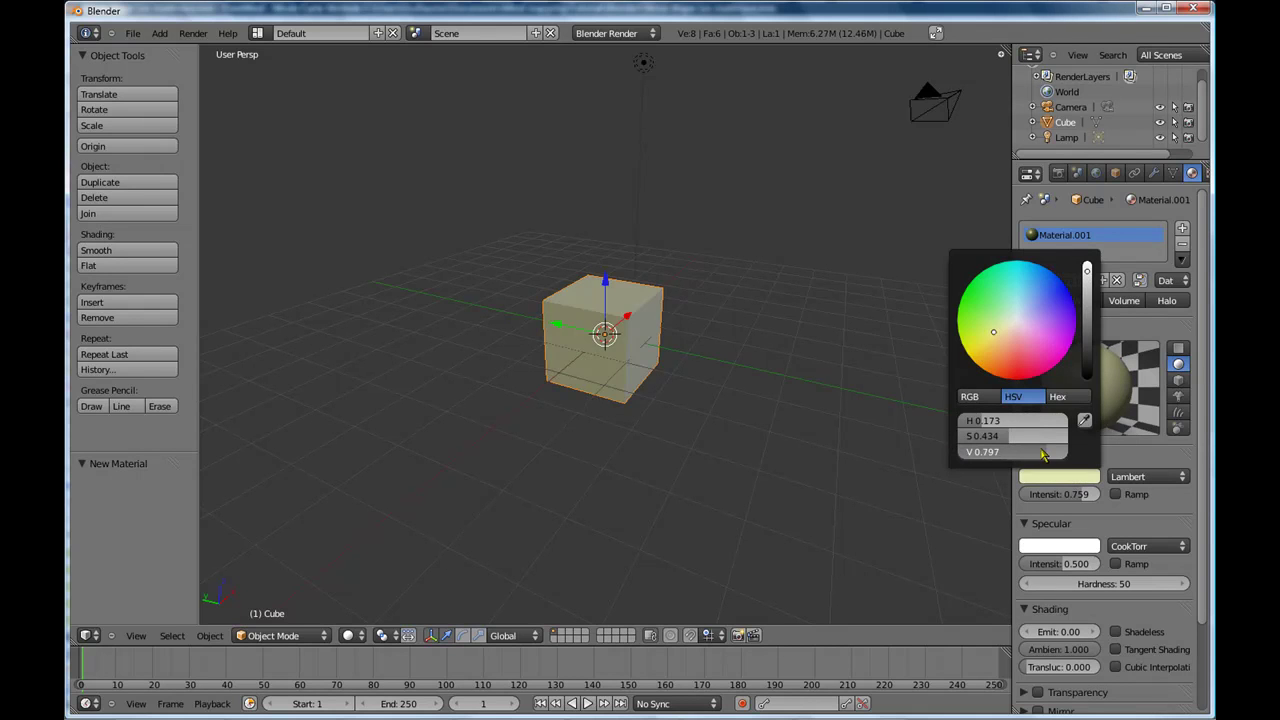
mouse_move(1092, 290)
mouse_down()
mouse_move(1092, 355)
mouse_move(1090, 298)
mouse_up()
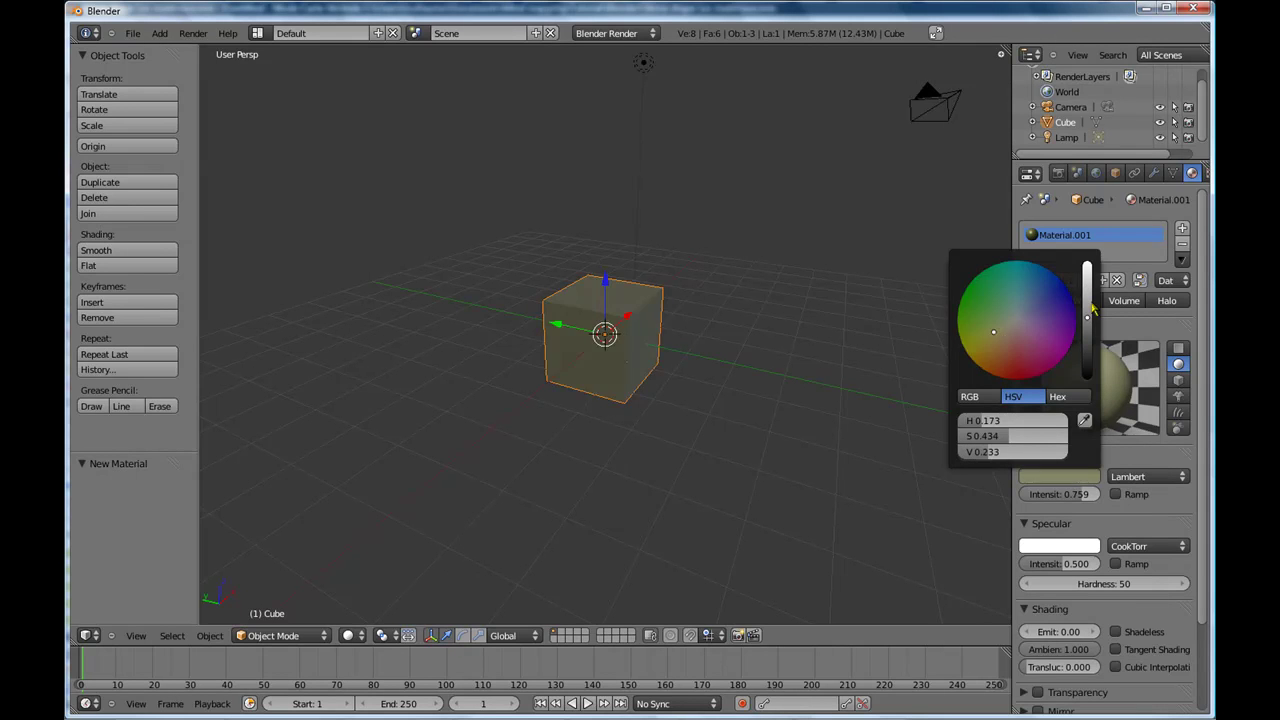
drag(1063, 451, 1025, 455)
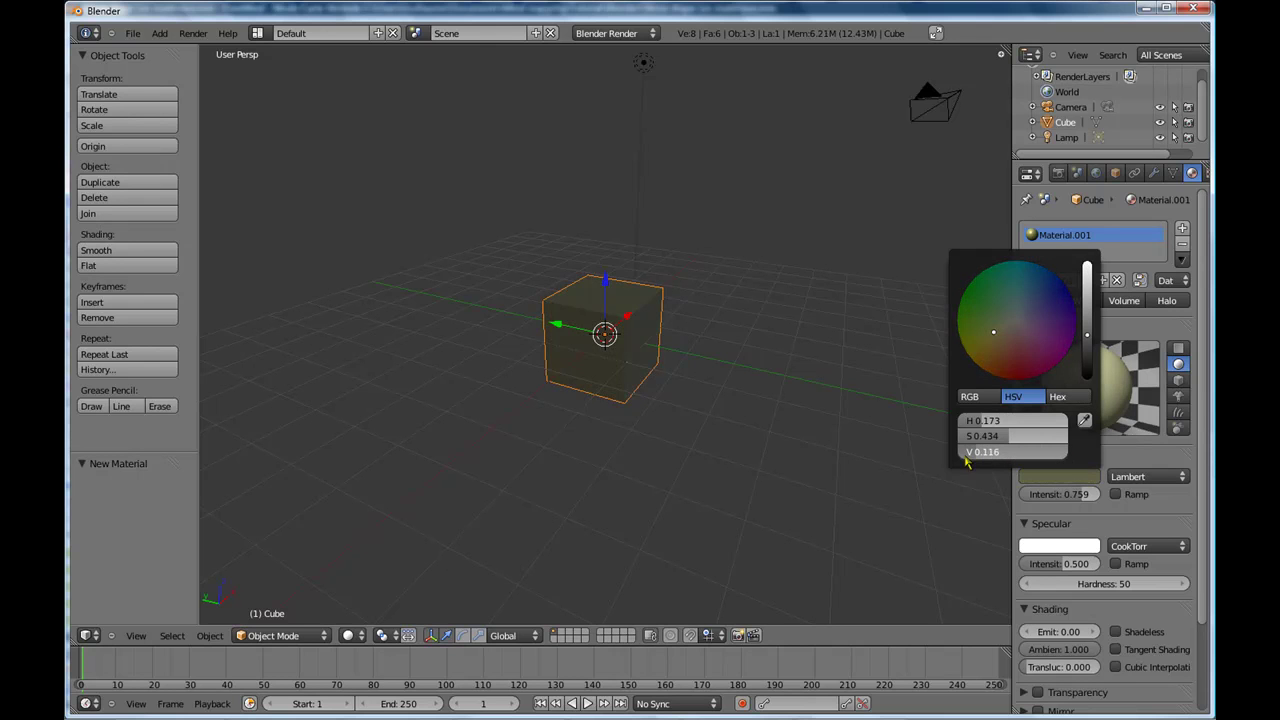
mouse_move(1087, 355)
mouse_down()
mouse_move(1090, 378)
mouse_move(1088, 268)
mouse_up()
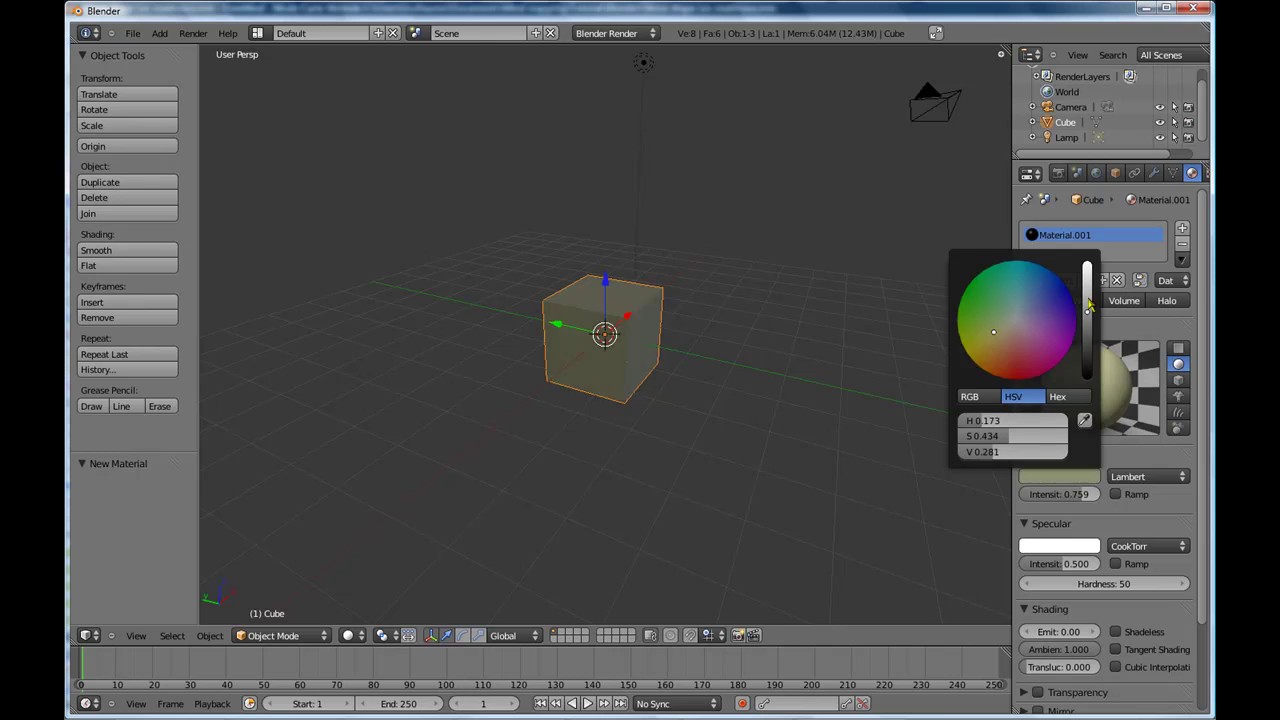
click(1066, 398)
click(1024, 418)
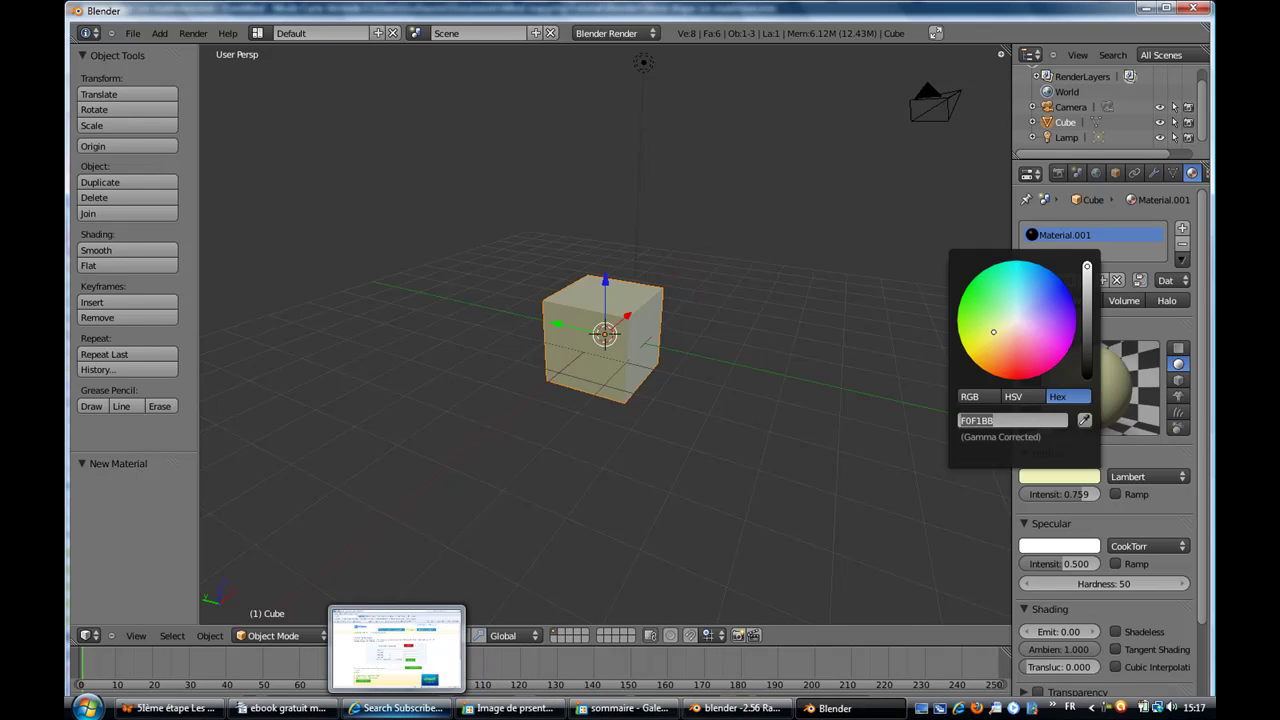
click(395, 708)
Search Google France for 'hexa color', glance at the HEXACOLOR result, and return to the results
click(351, 28)
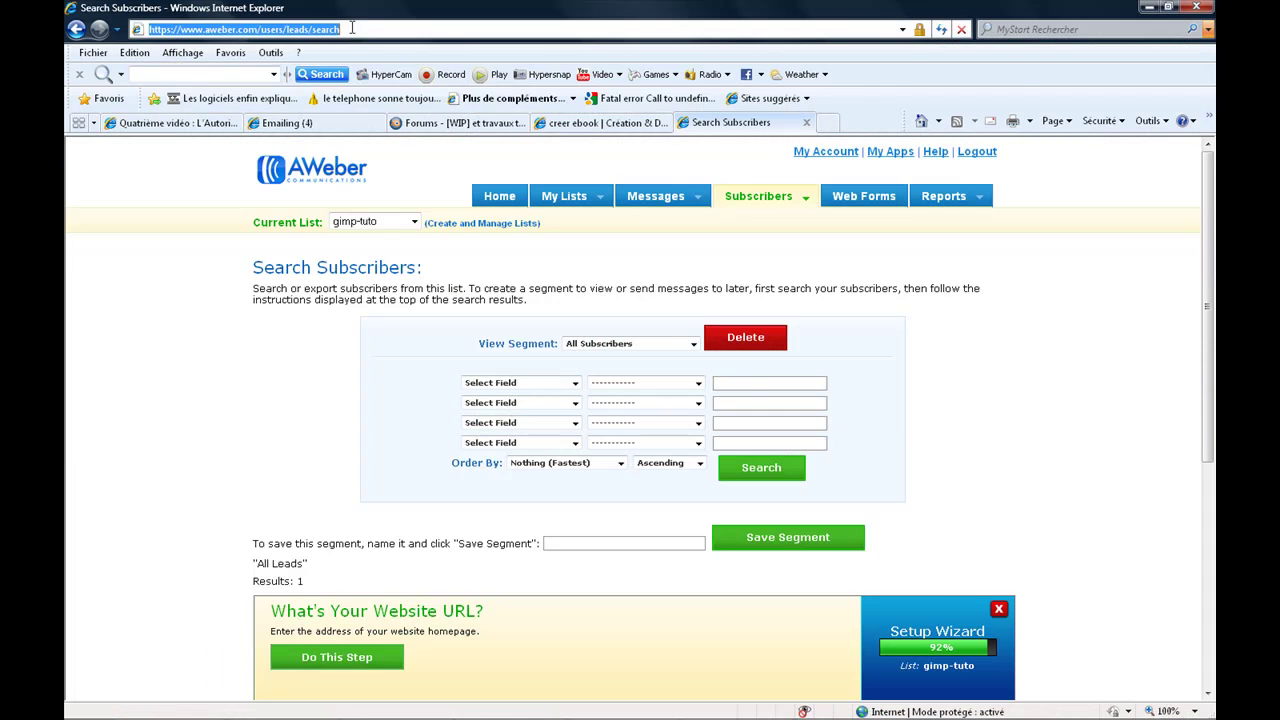
text(www.google.fr)
key(Return)
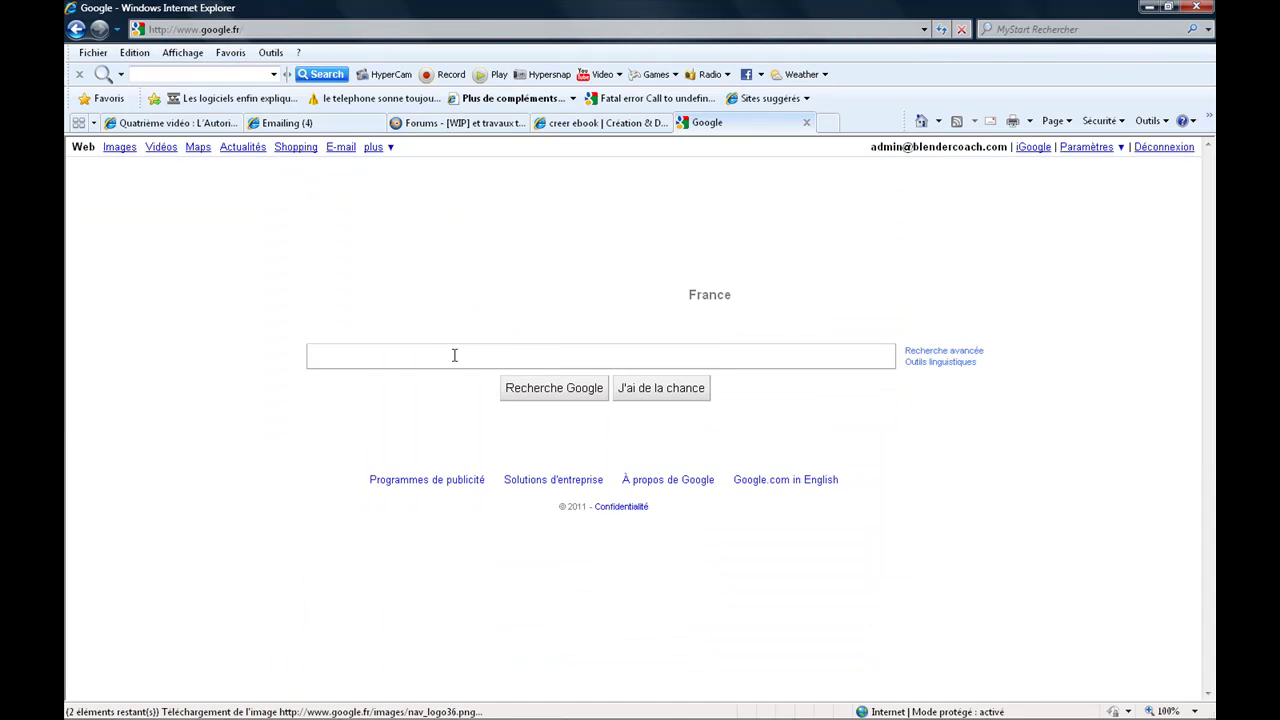
text(he)
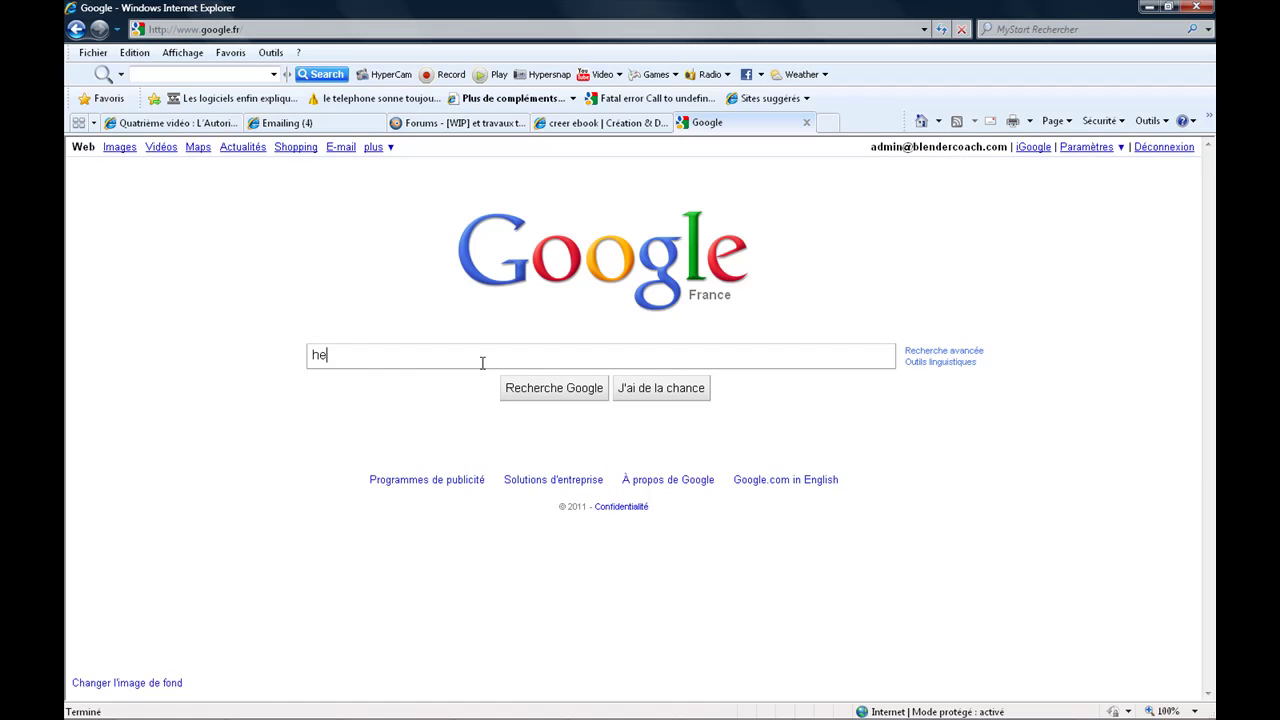
text(x)
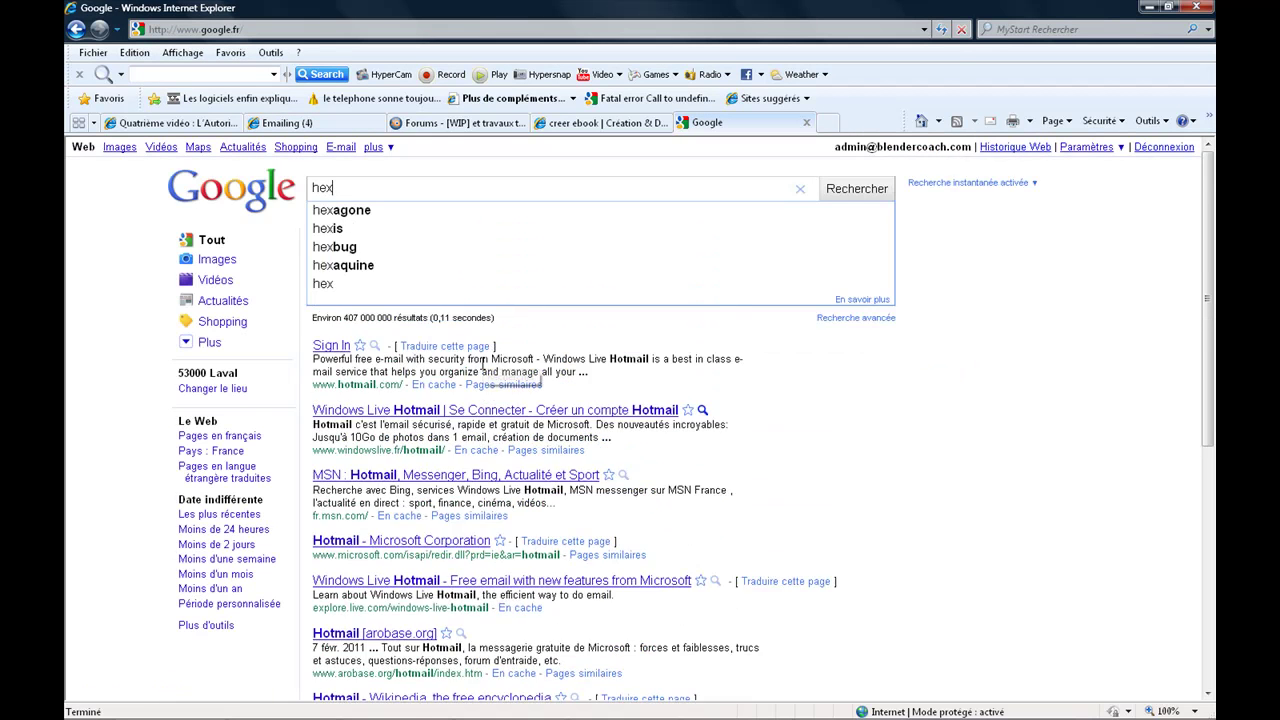
text(a color)
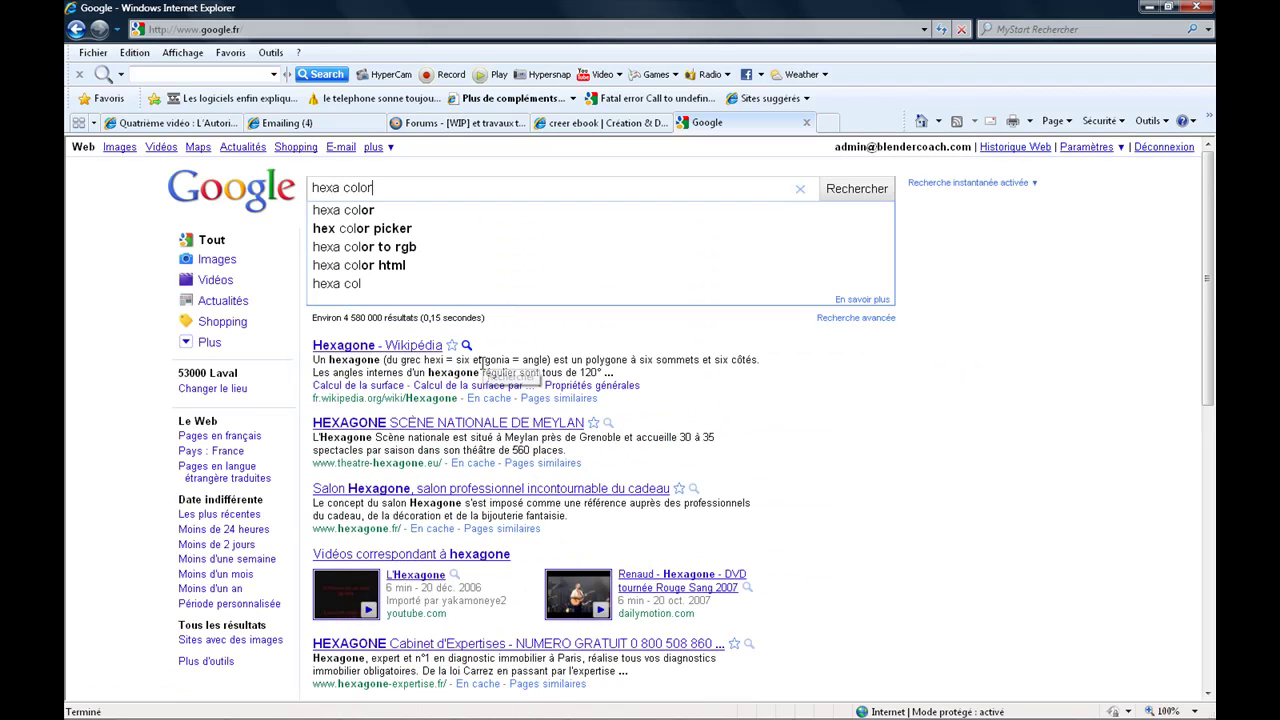
key(Return)
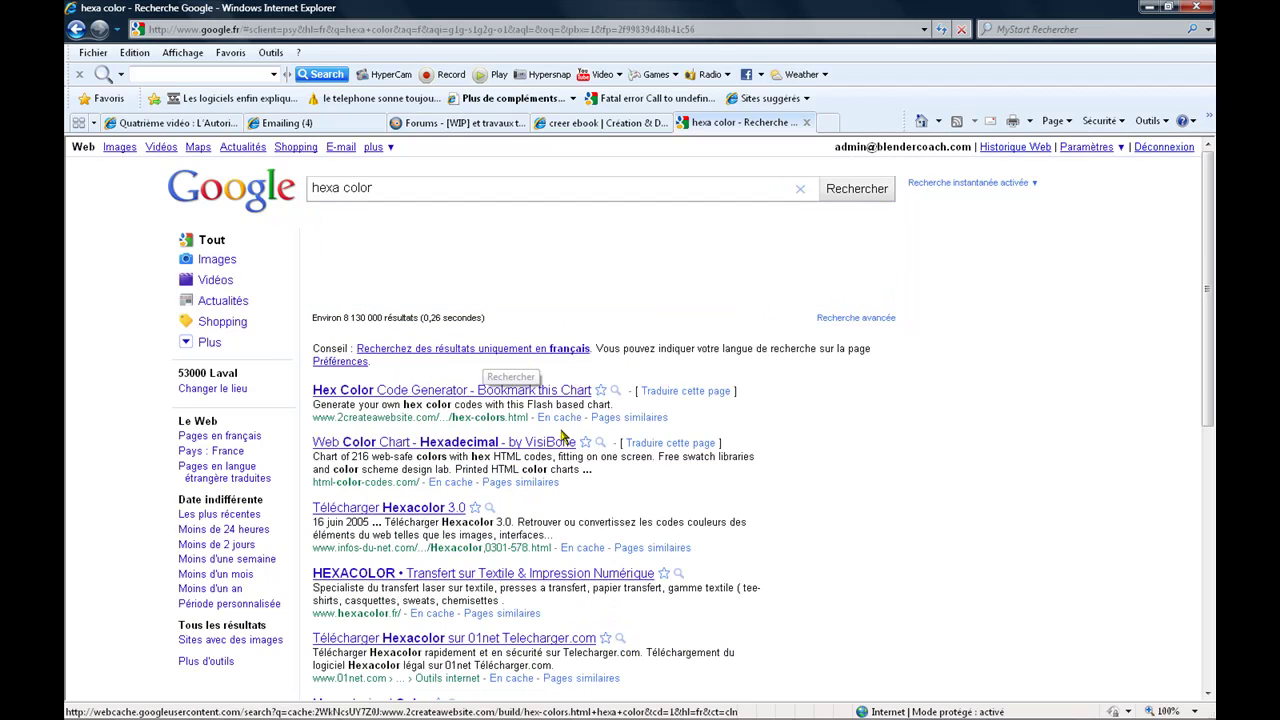
click(396, 470)
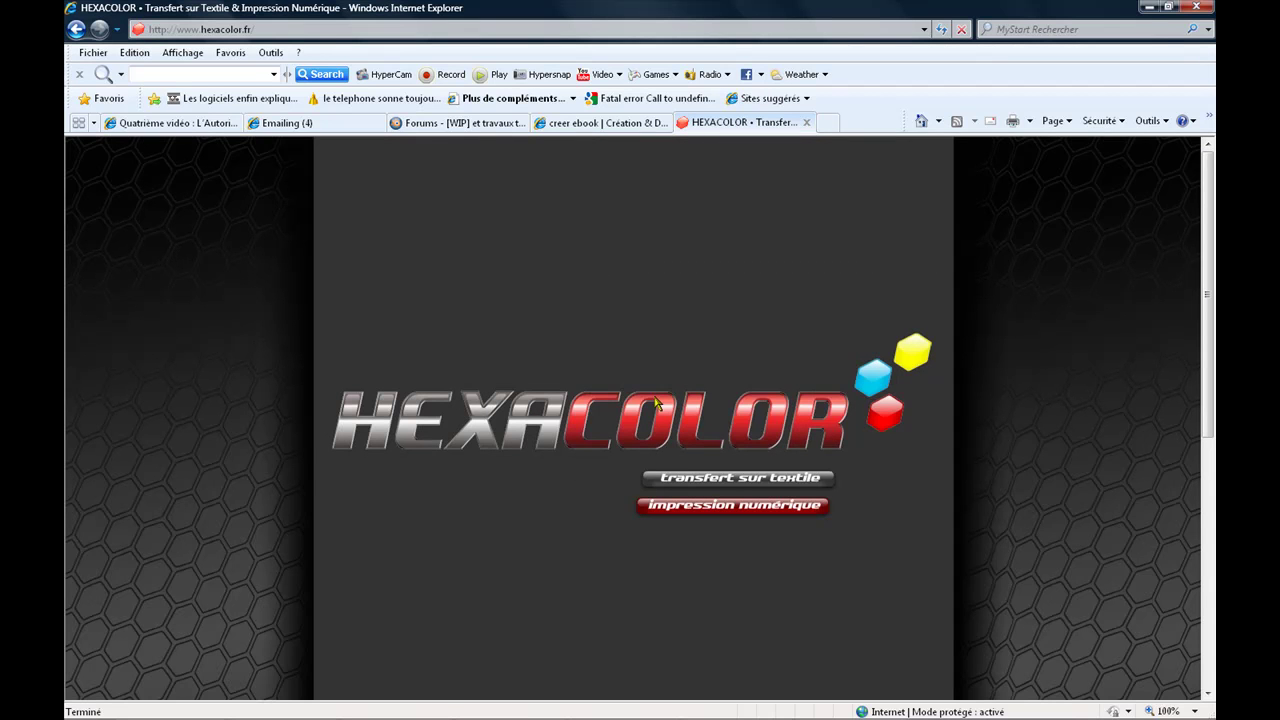
click(75, 30)
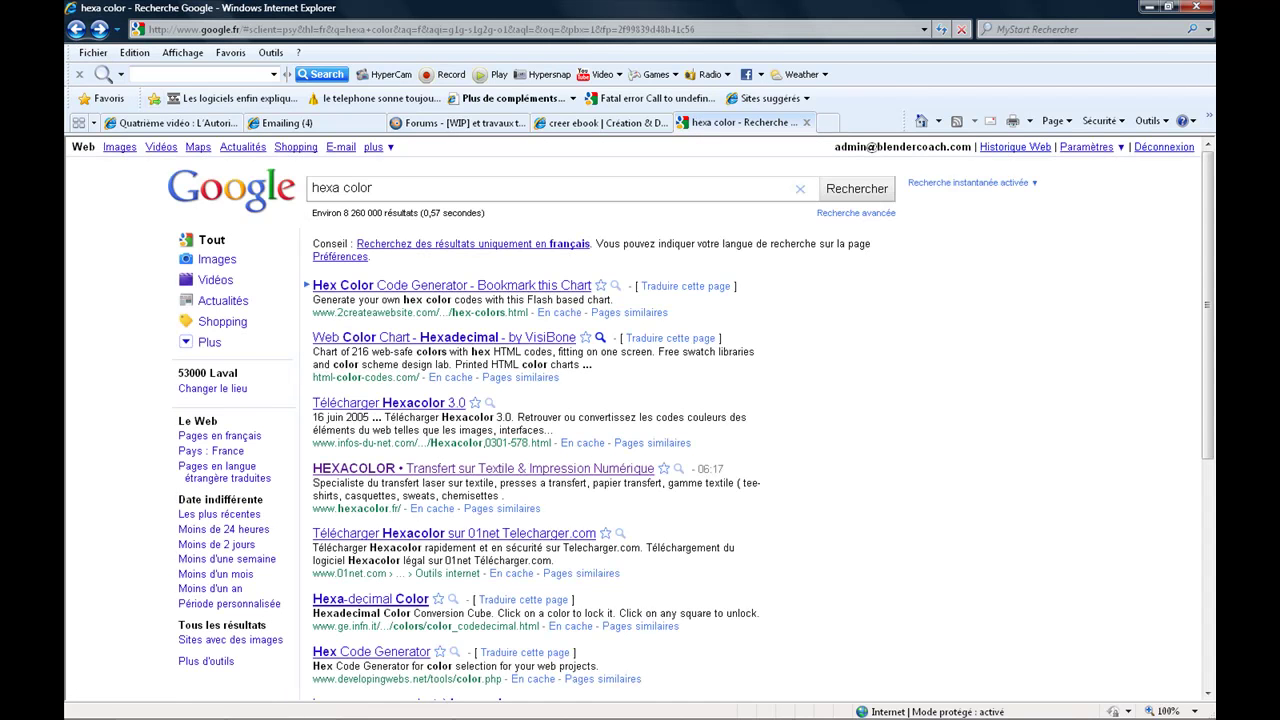
Open the Hex Color Code Generator page and scroll down to its colour wheel
click(386, 287)
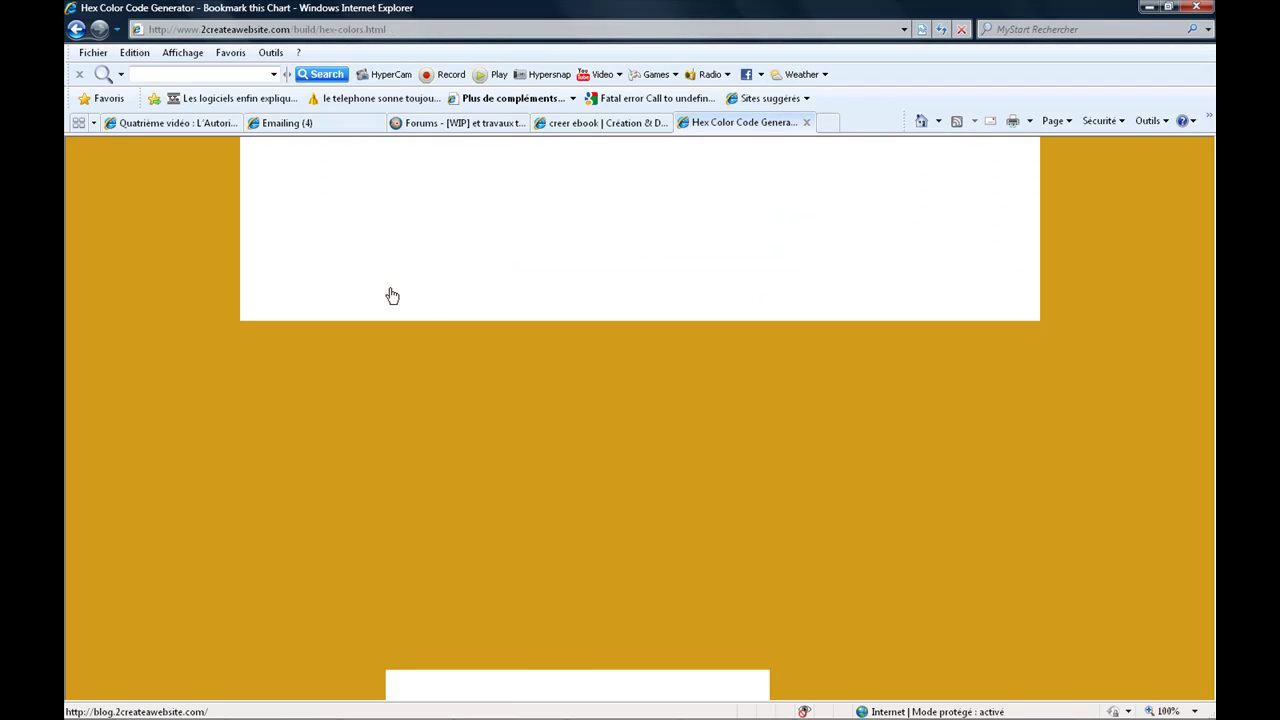
scroll(616, 459, down, 2)
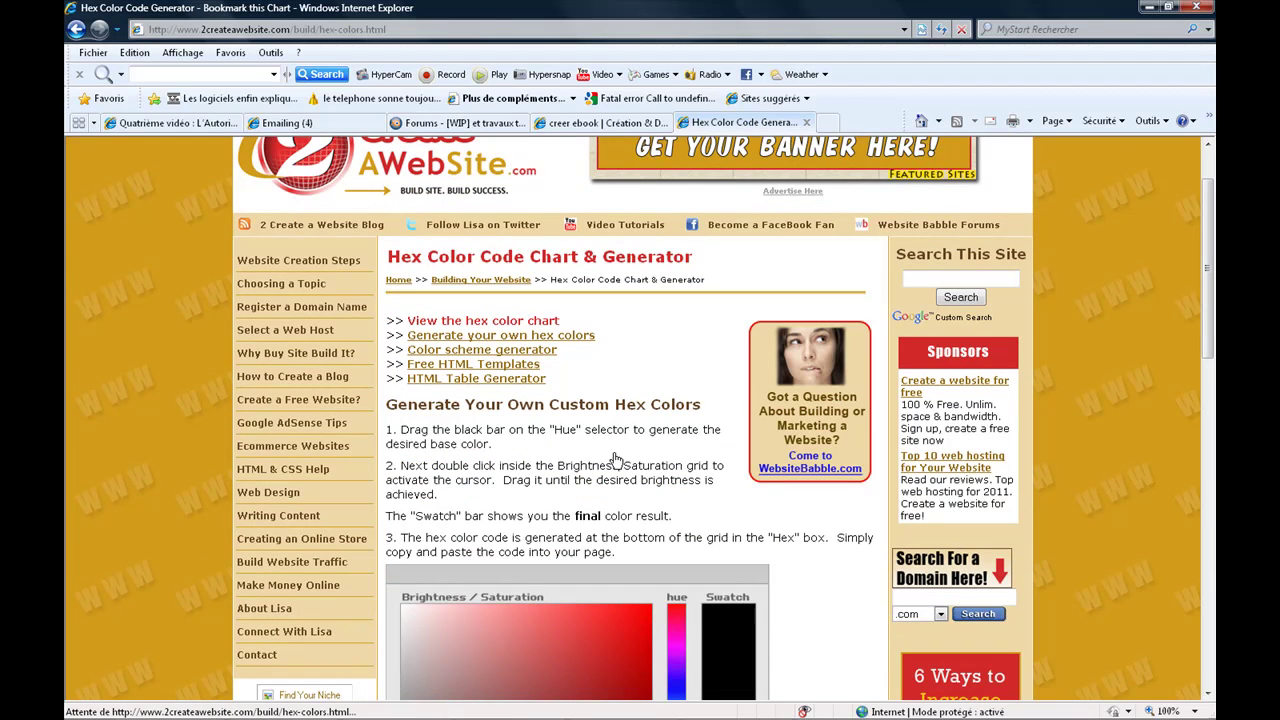
scroll(616, 459, down, 5)
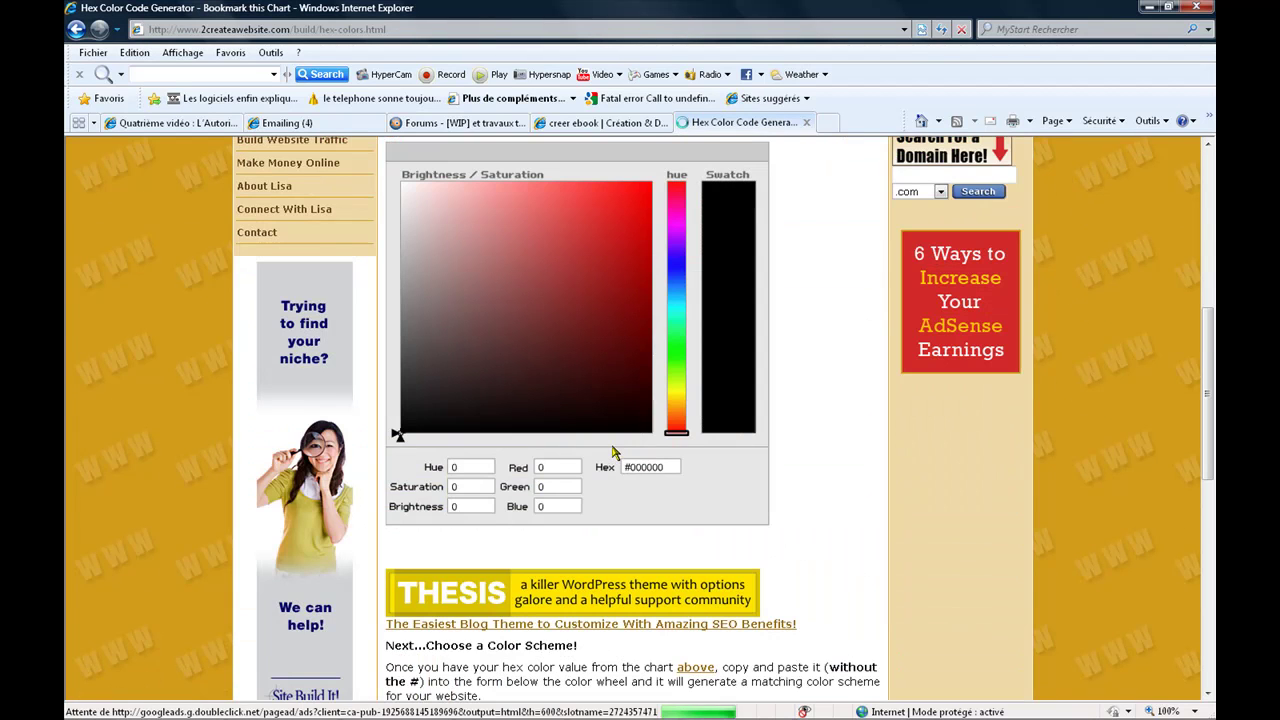
scroll(616, 452, down, 1)
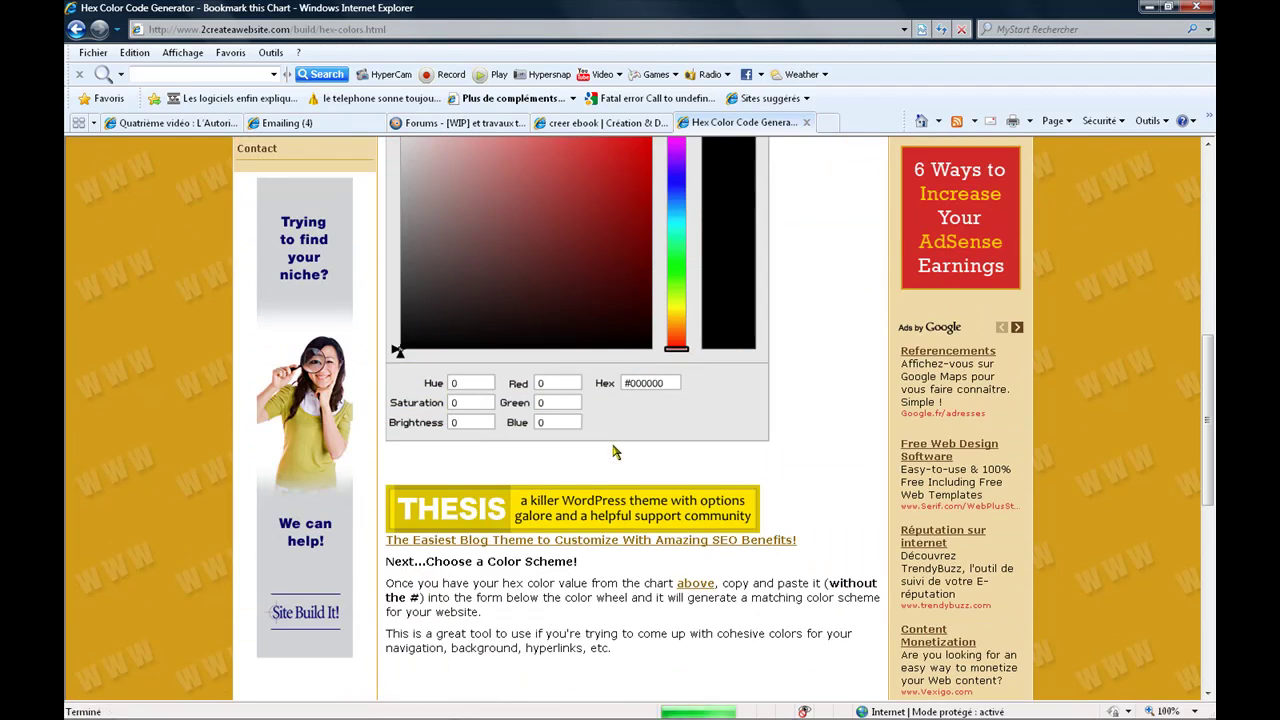
scroll(616, 452, down, 2)
scroll(616, 452, down, 3)
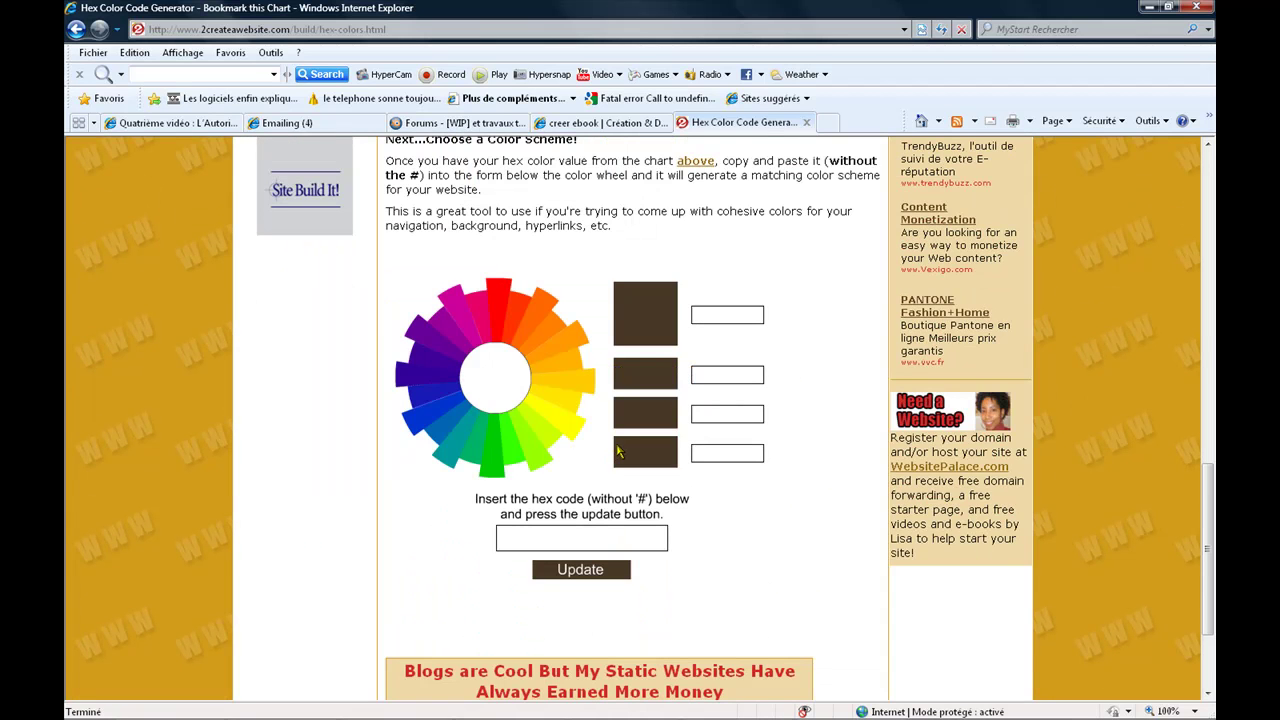
Generate the yellow #FFFF00 colour scheme, copy its hex code, and go back to Blender
click(570, 403)
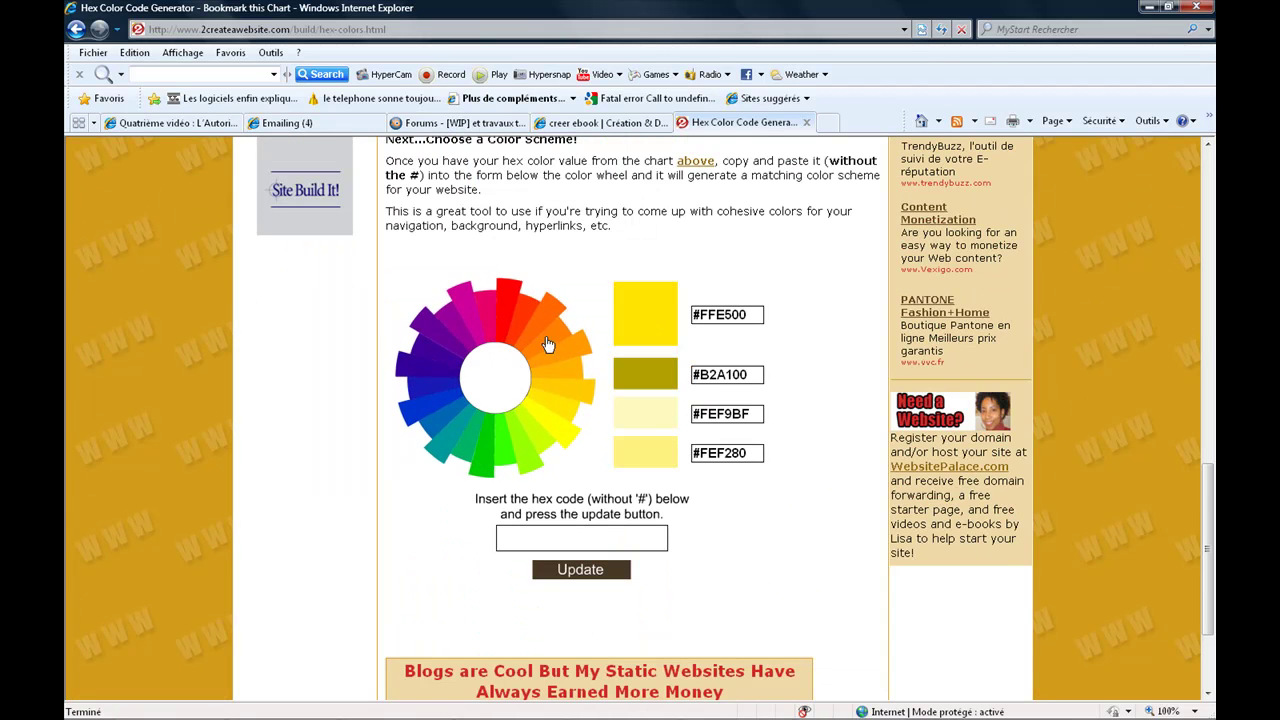
click(481, 316)
click(455, 345)
click(451, 369)
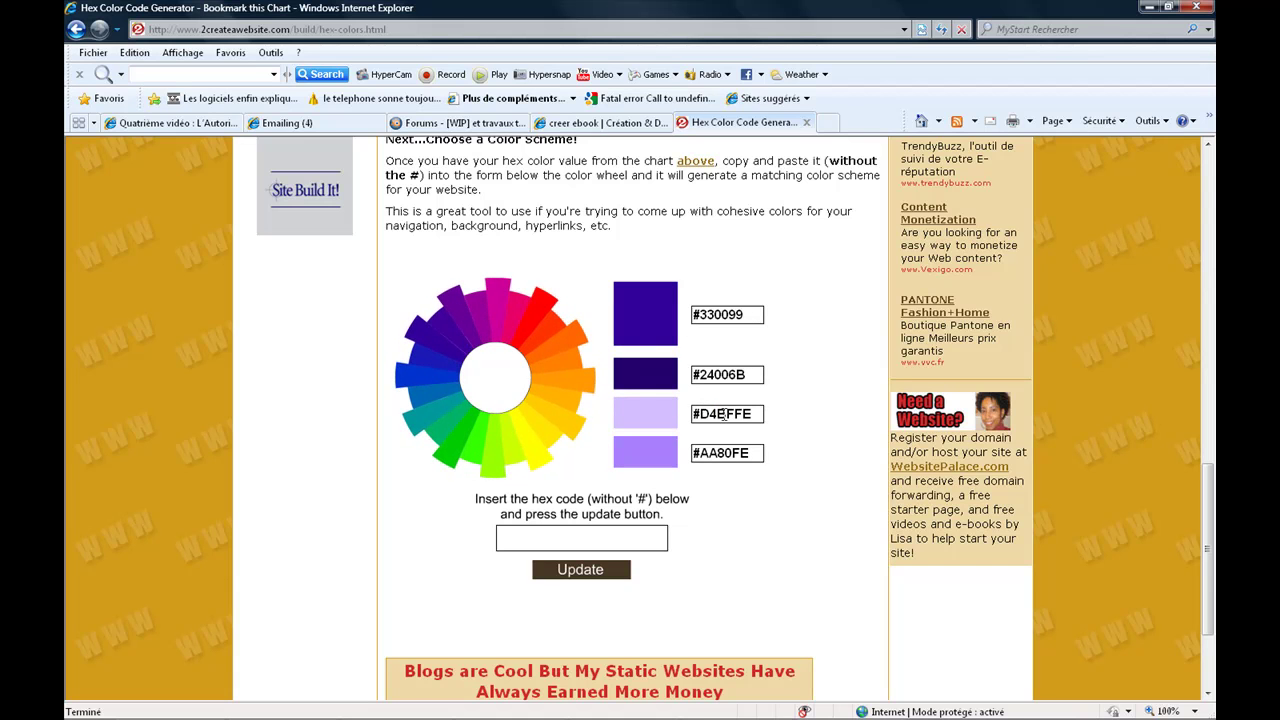
click(537, 455)
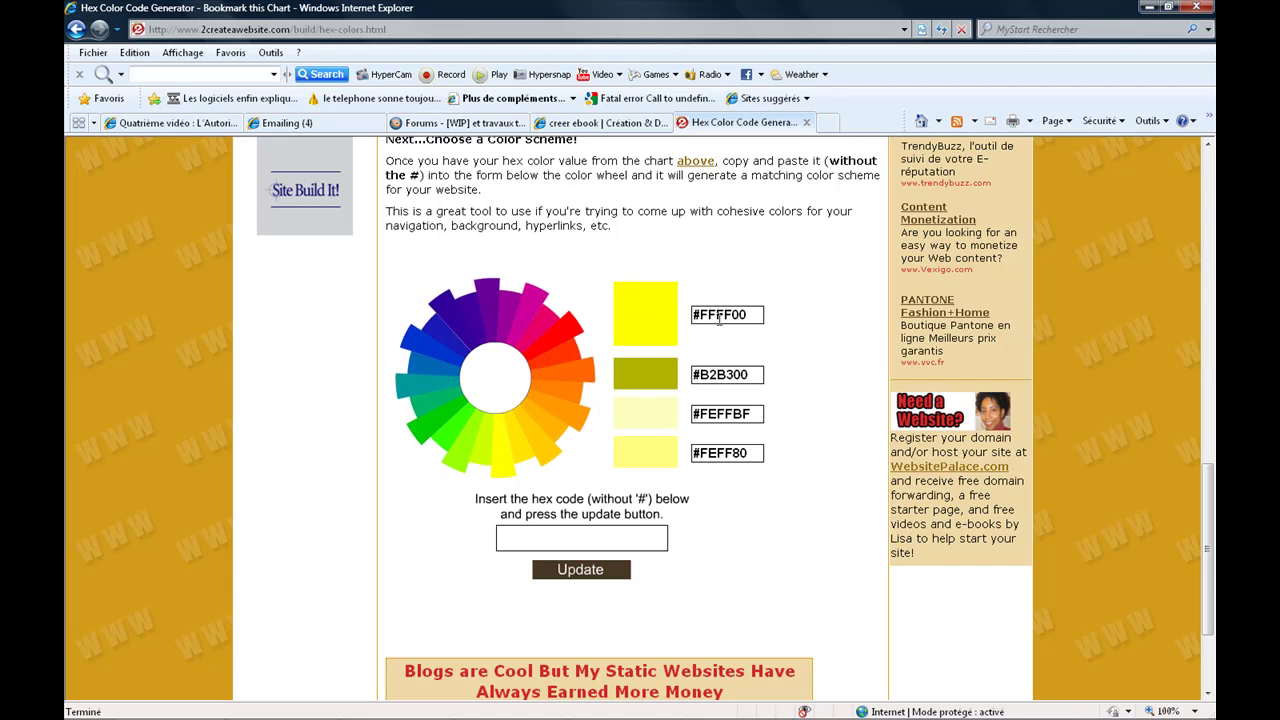
drag(750, 314, 689, 320)
key(ctrl+c)
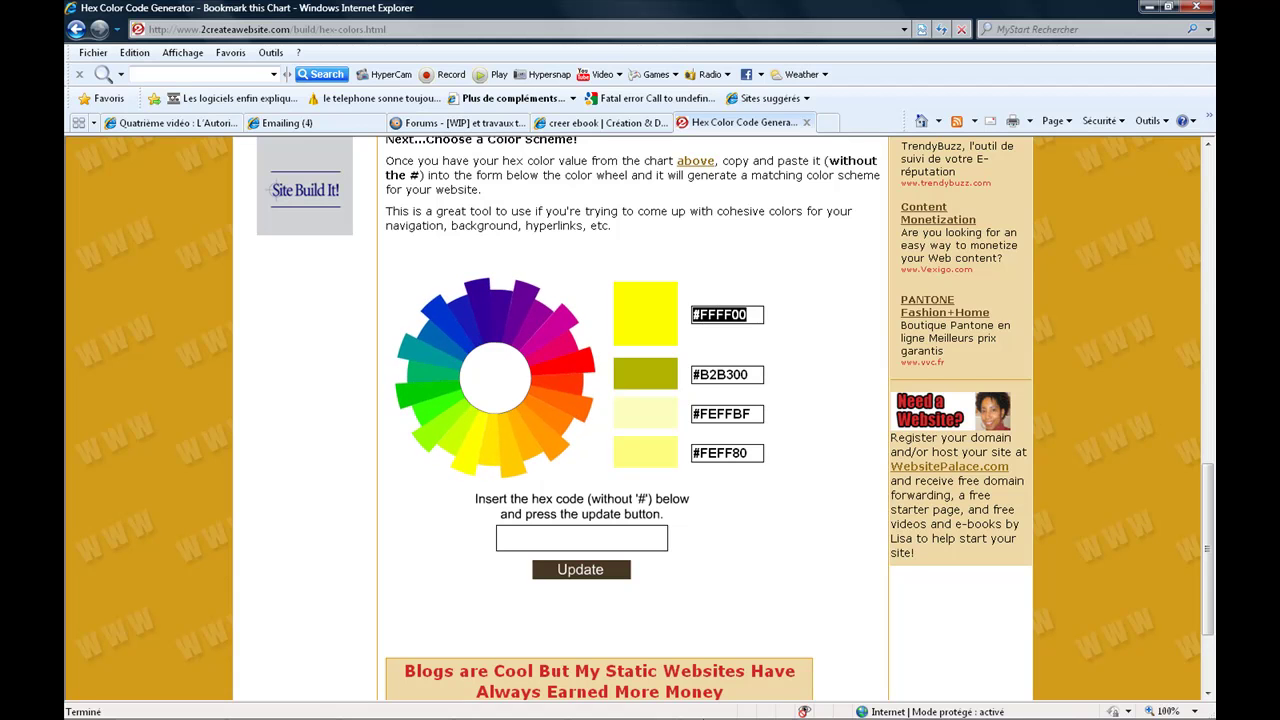
click(735, 708)
Paste FFFF00 as the cube's diffuse colour, then return to the hex generator page
click(830, 708)
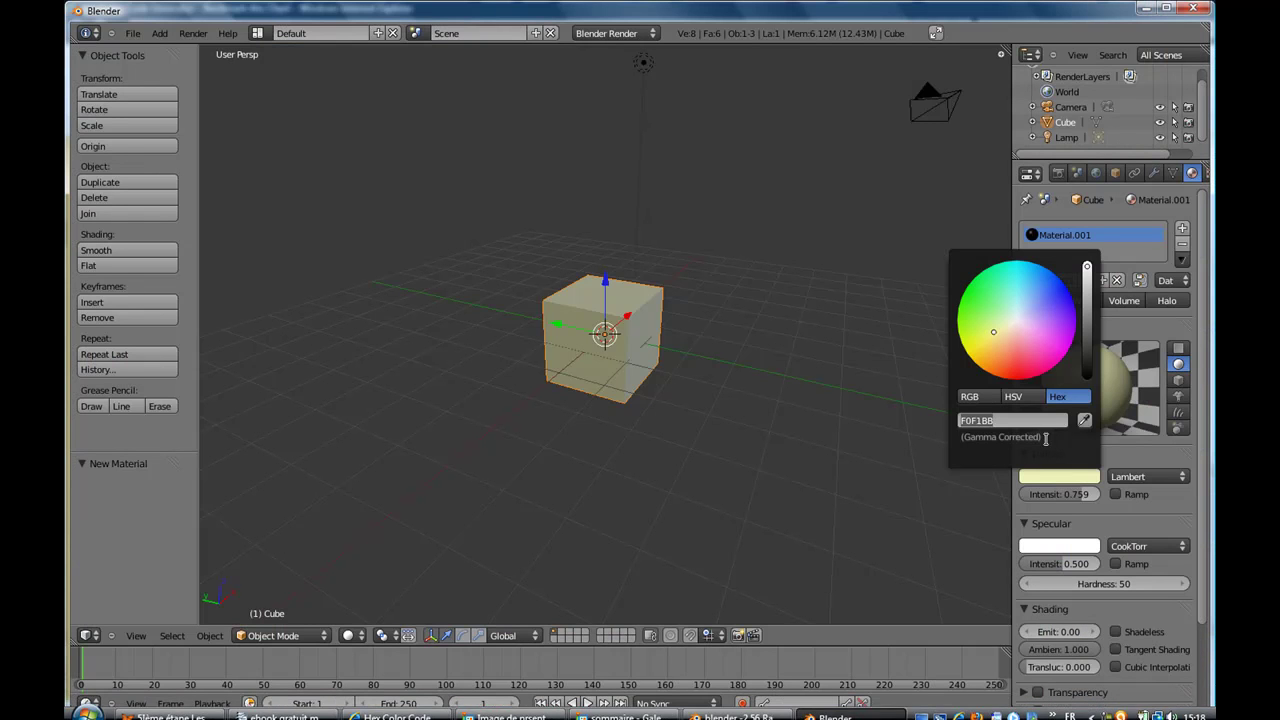
key(ctrl+v)
key(Return)
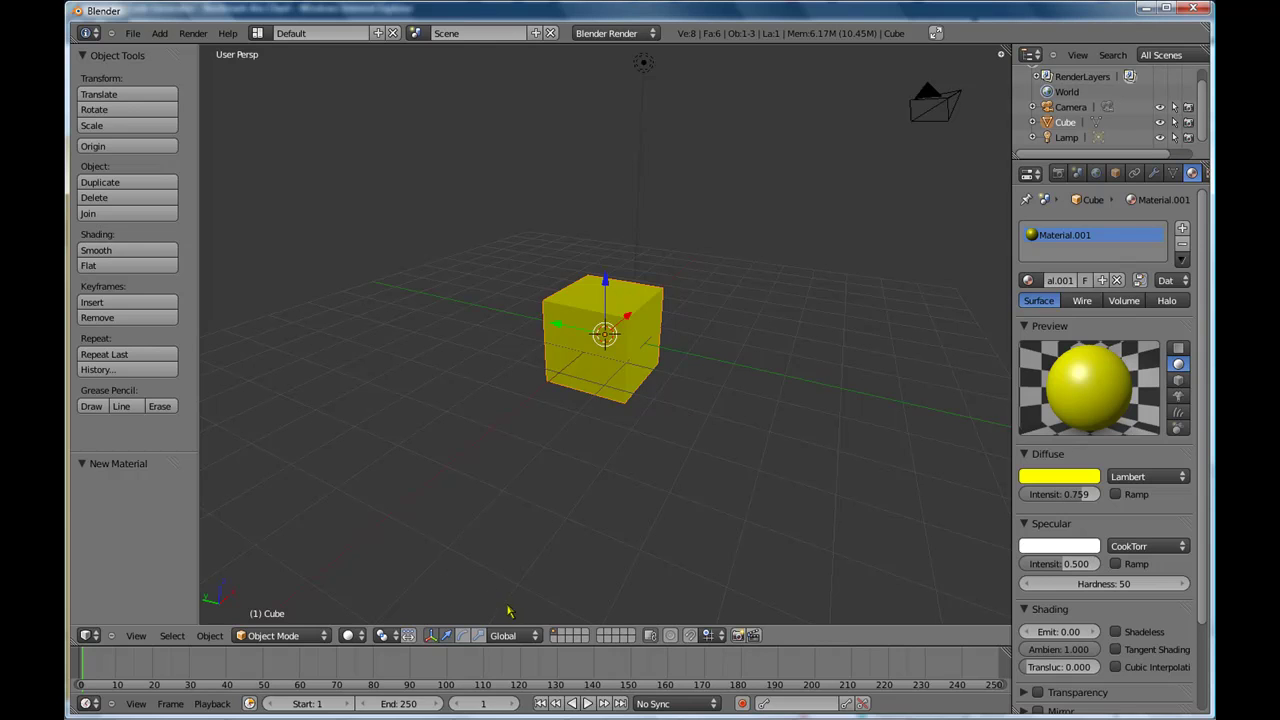
click(392, 713)
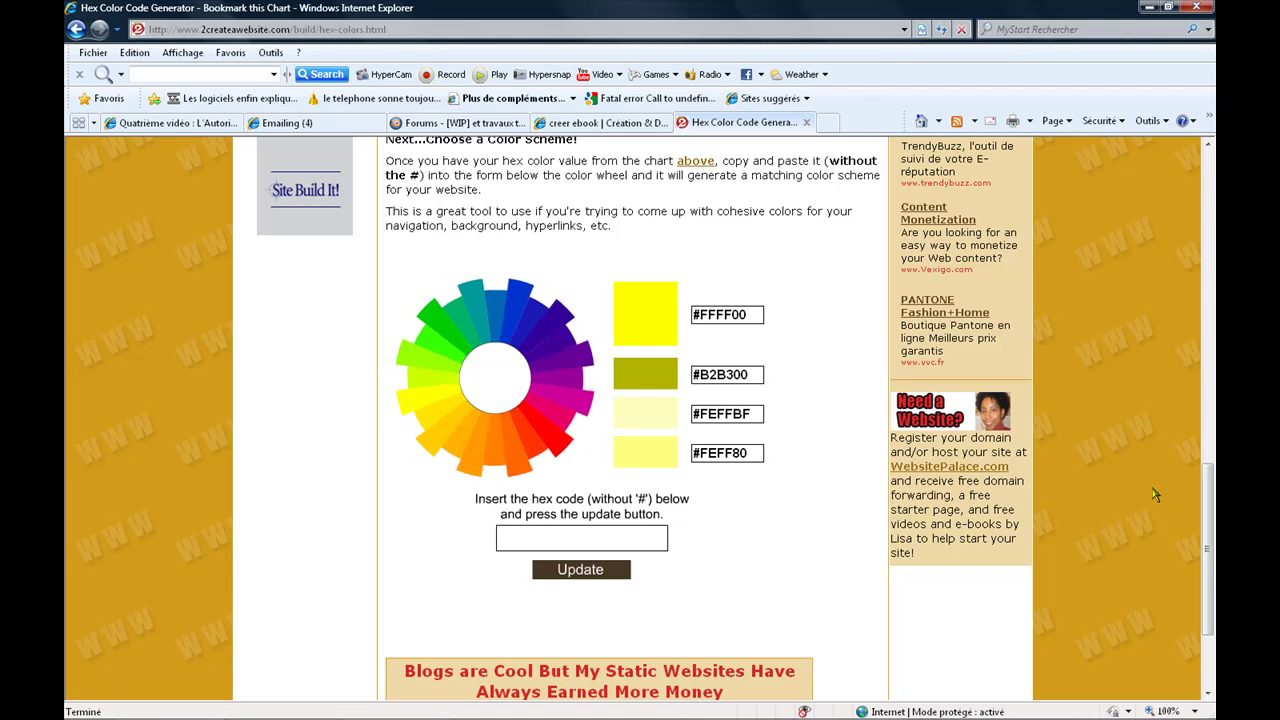
Pick magenta #C768C7 (hue 300, saturation 47, brightness 78) in the page's colour picker
drag(1208, 522, 1212, 412)
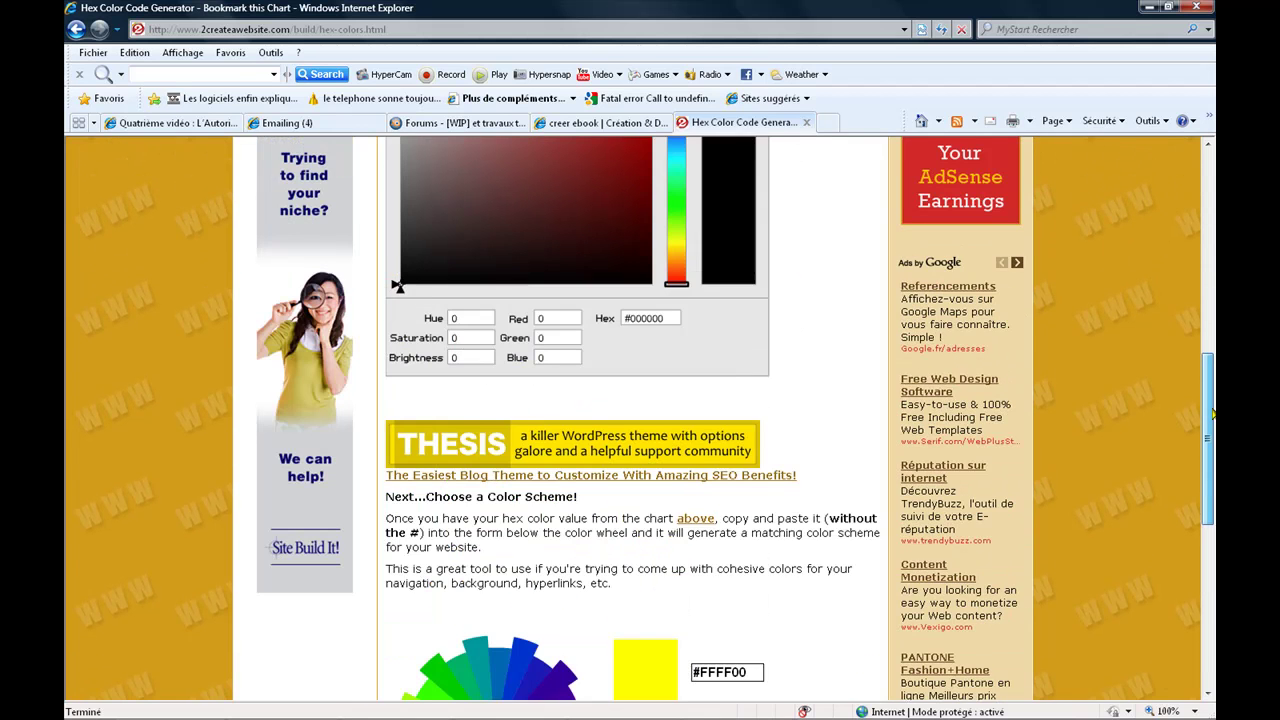
scroll(708, 458, up, 3)
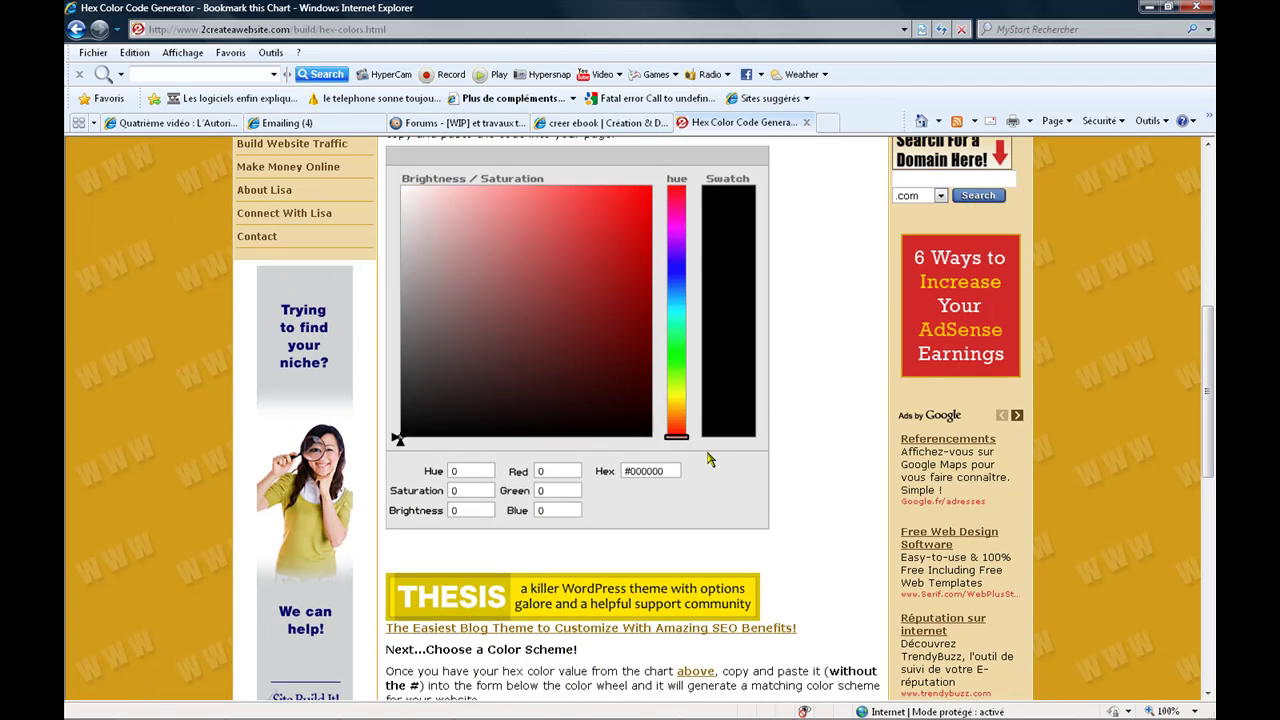
drag(683, 414, 678, 227)
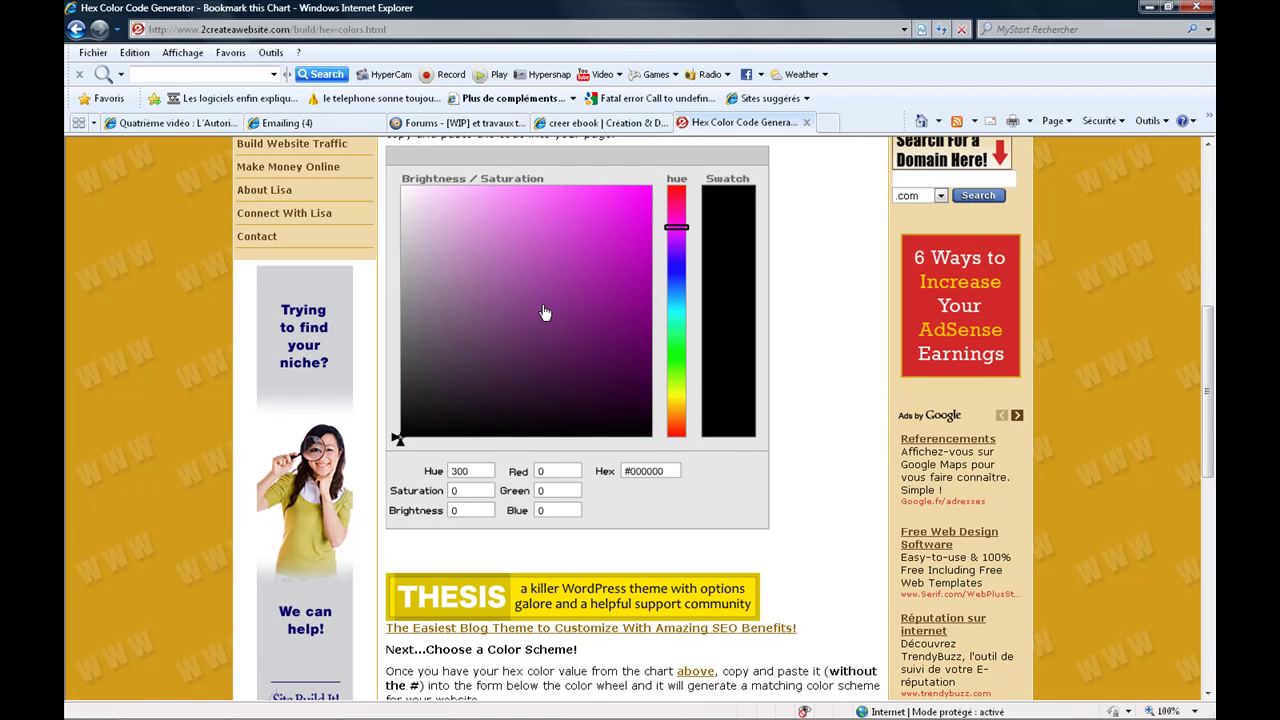
mouse_move(478, 318)
mouse_down()
mouse_move(521, 243)
mouse_move(597, 292)
mouse_move(551, 309)
mouse_move(554, 349)
mouse_move(629, 371)
mouse_move(604, 286)
mouse_move(520, 241)
mouse_up()
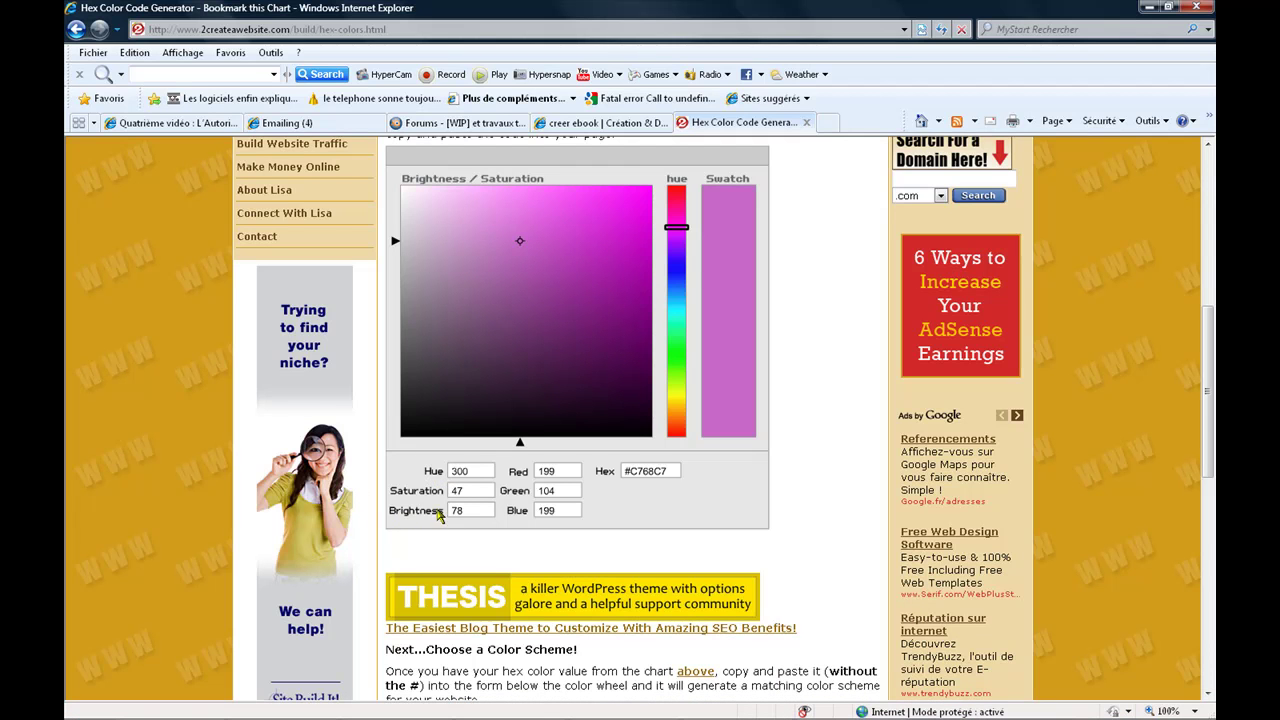
click(845, 708)
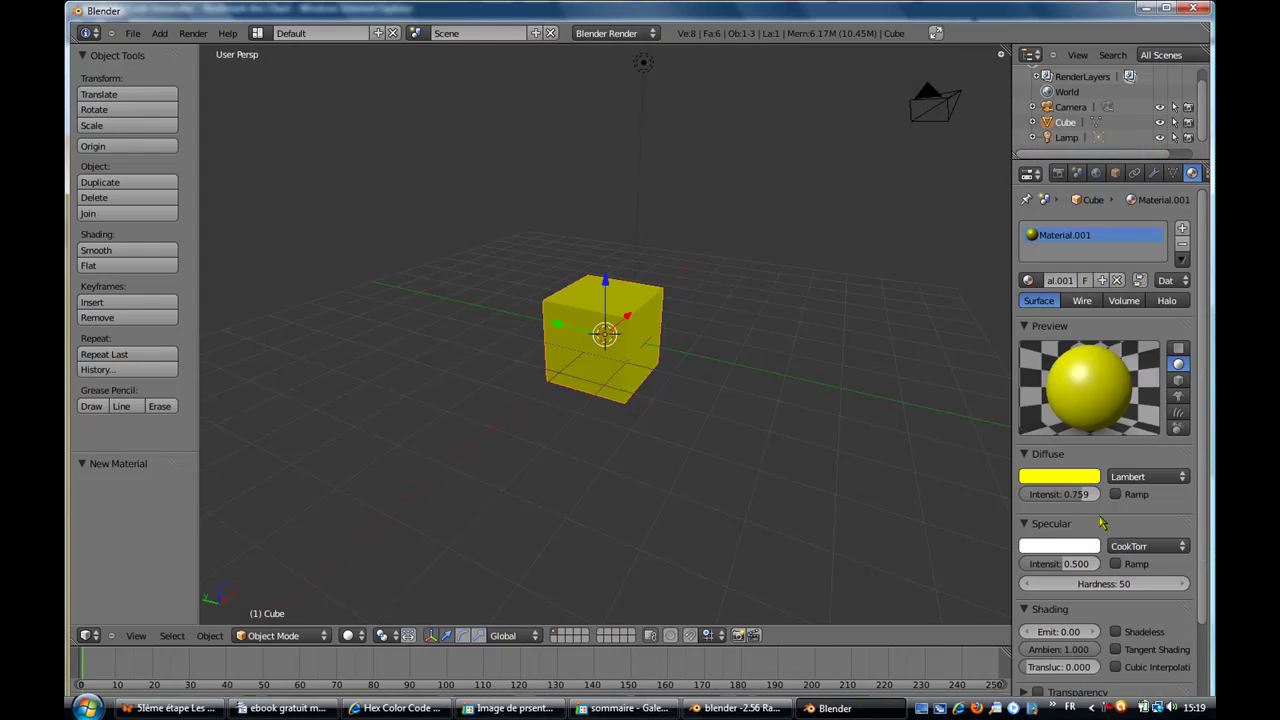
click(1064, 480)
click(1013, 396)
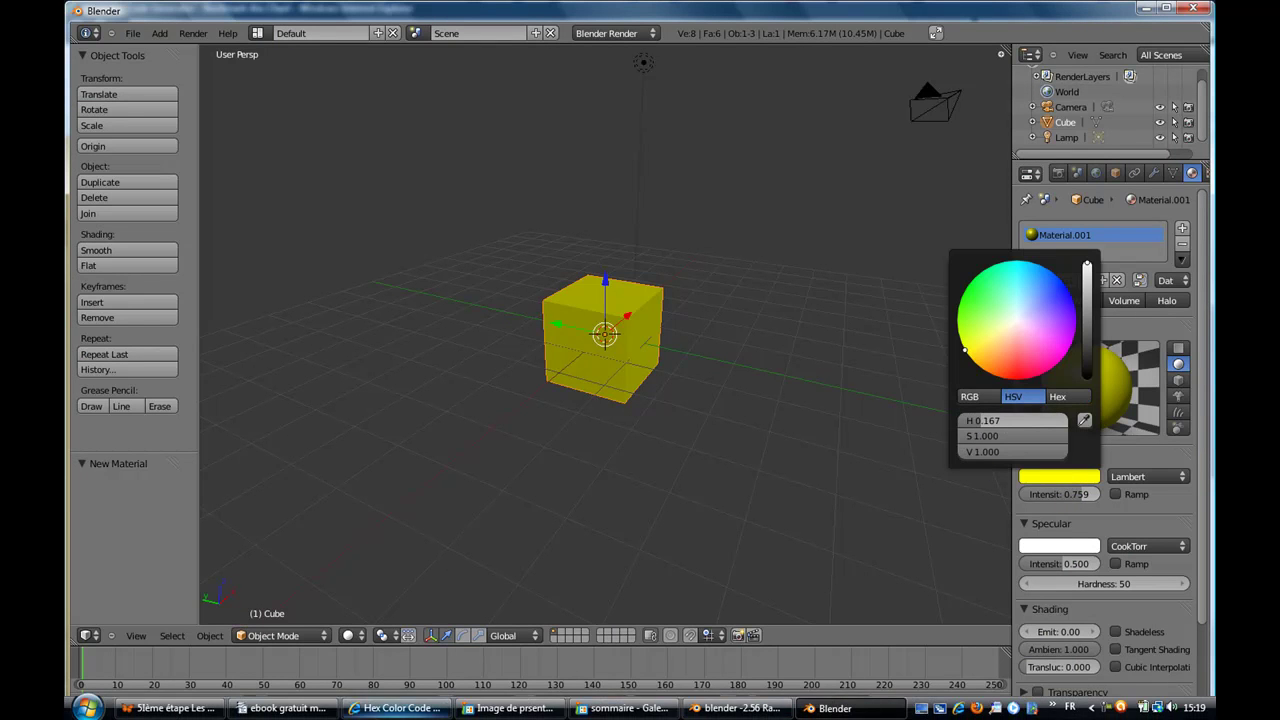
click(395, 708)
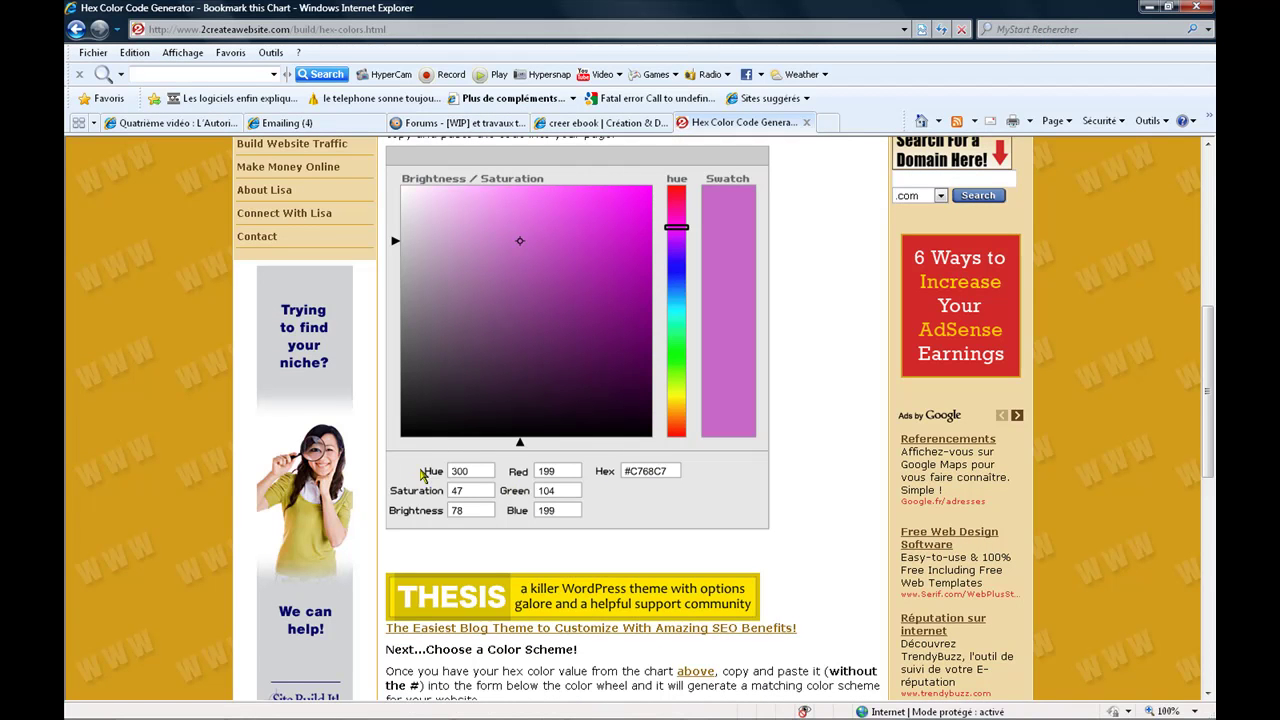
Move the picker to bright pink #EF4CEF, then bring Blender back to the front
mouse_move(514, 352)
mouse_down()
mouse_move(497, 375)
mouse_move(585, 364)
mouse_up()
drag(580, 212, 572, 201)
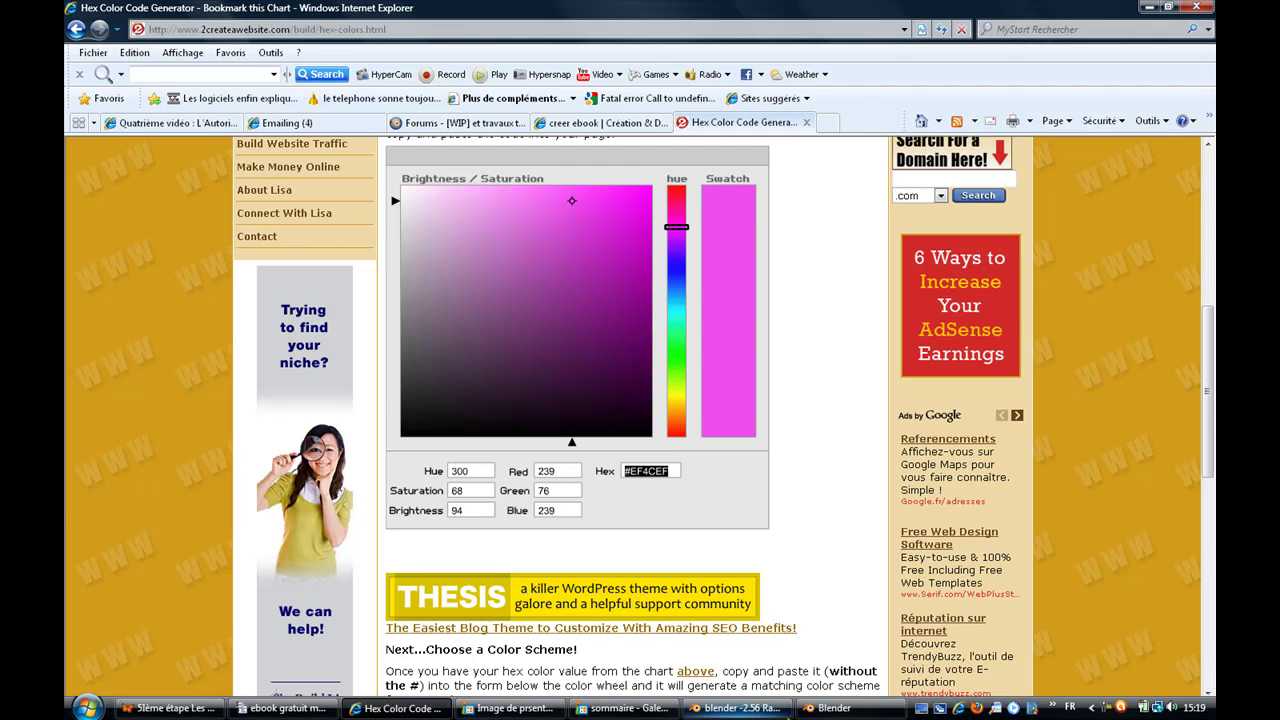
click(740, 708)
click(830, 708)
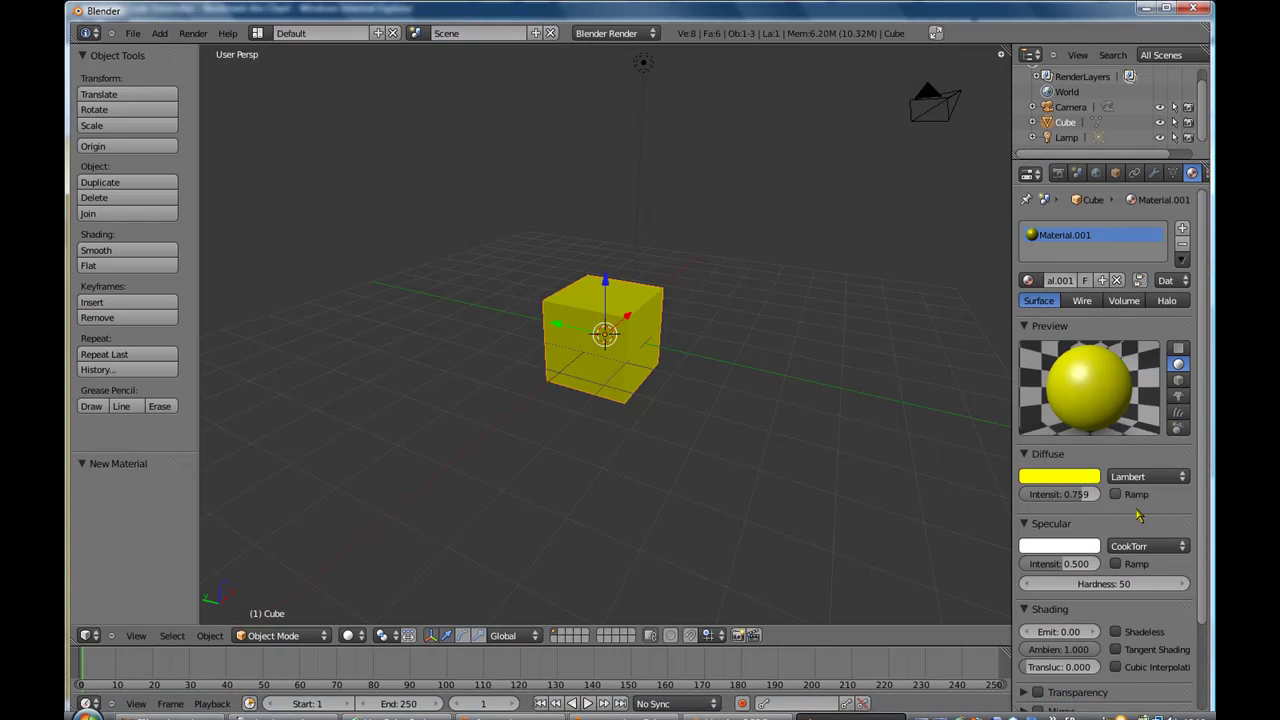
click(1179, 480)
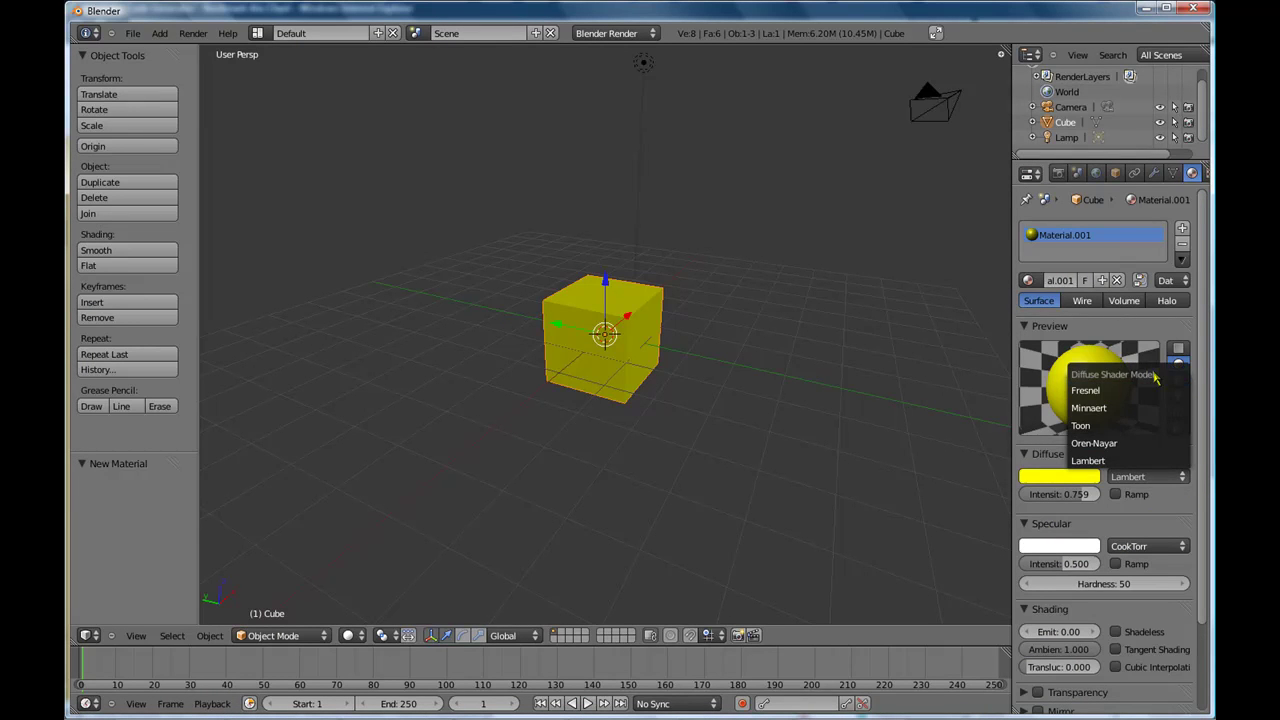
click(1088, 459)
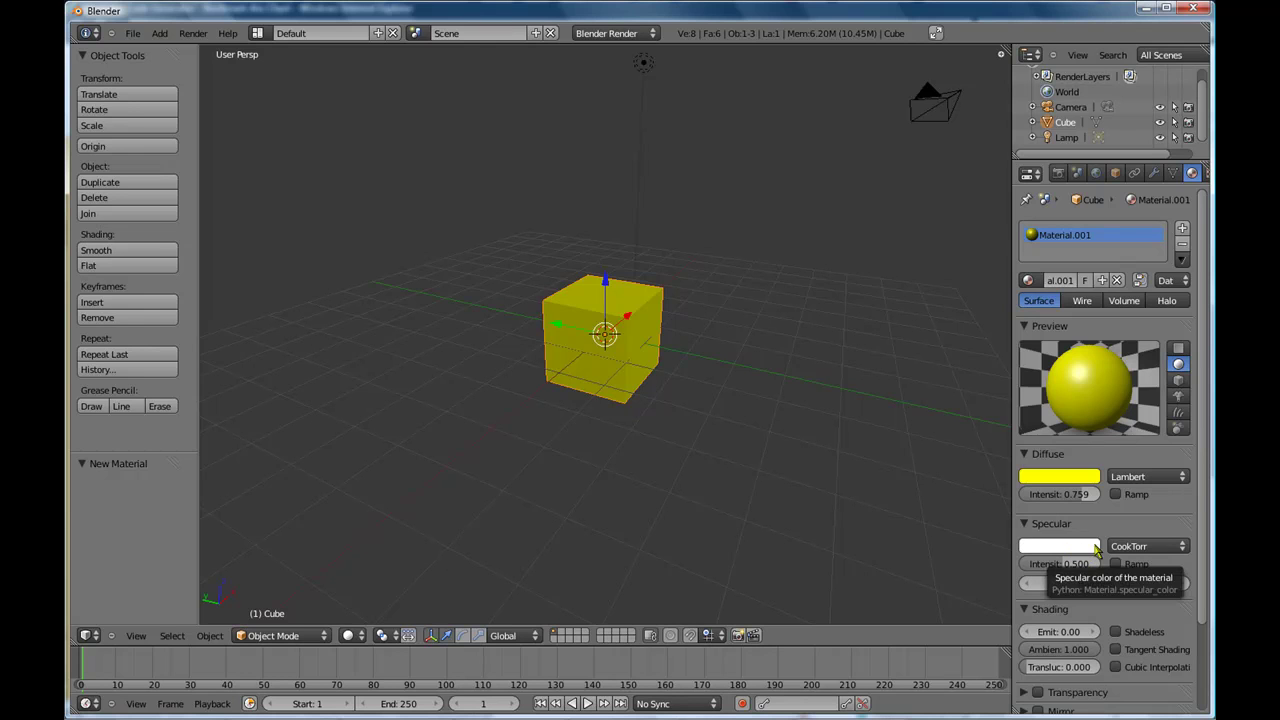
Change the specular colour from green to pure blue via the colour wheel's hue
scroll(1140, 420, down, 3)
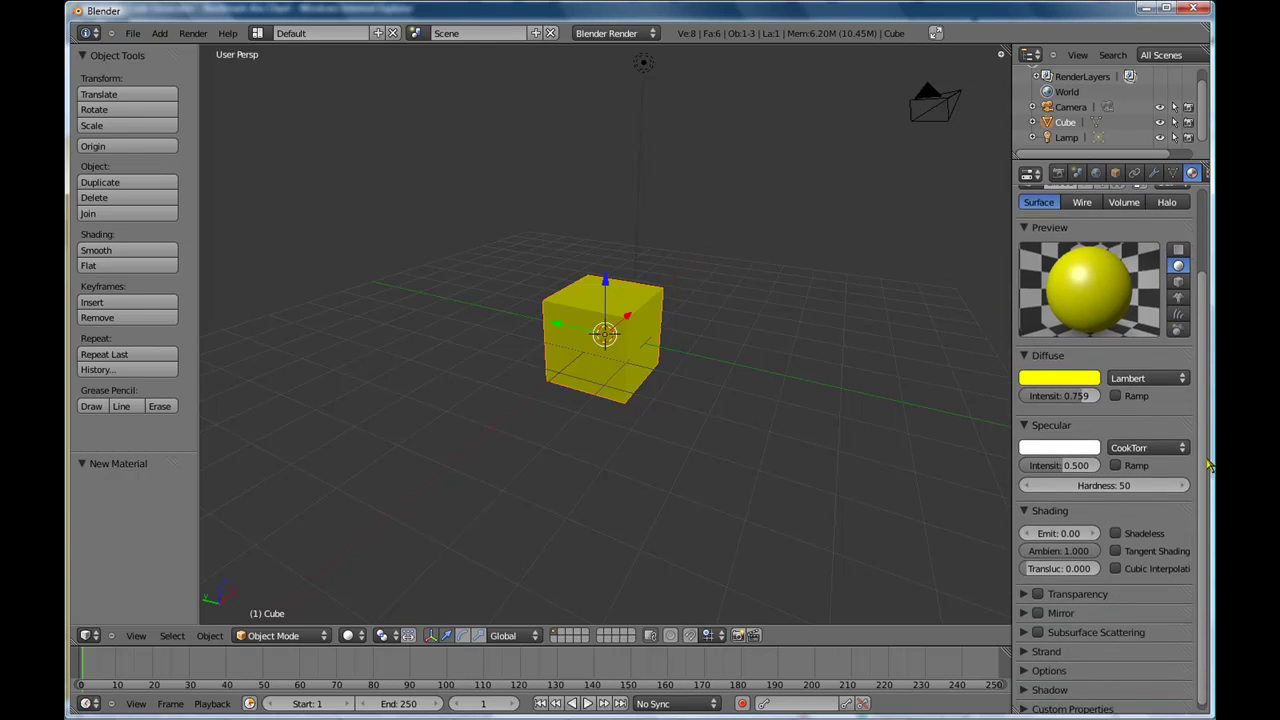
click(1070, 453)
click(1062, 448)
drag(1013, 392, 1060, 392)
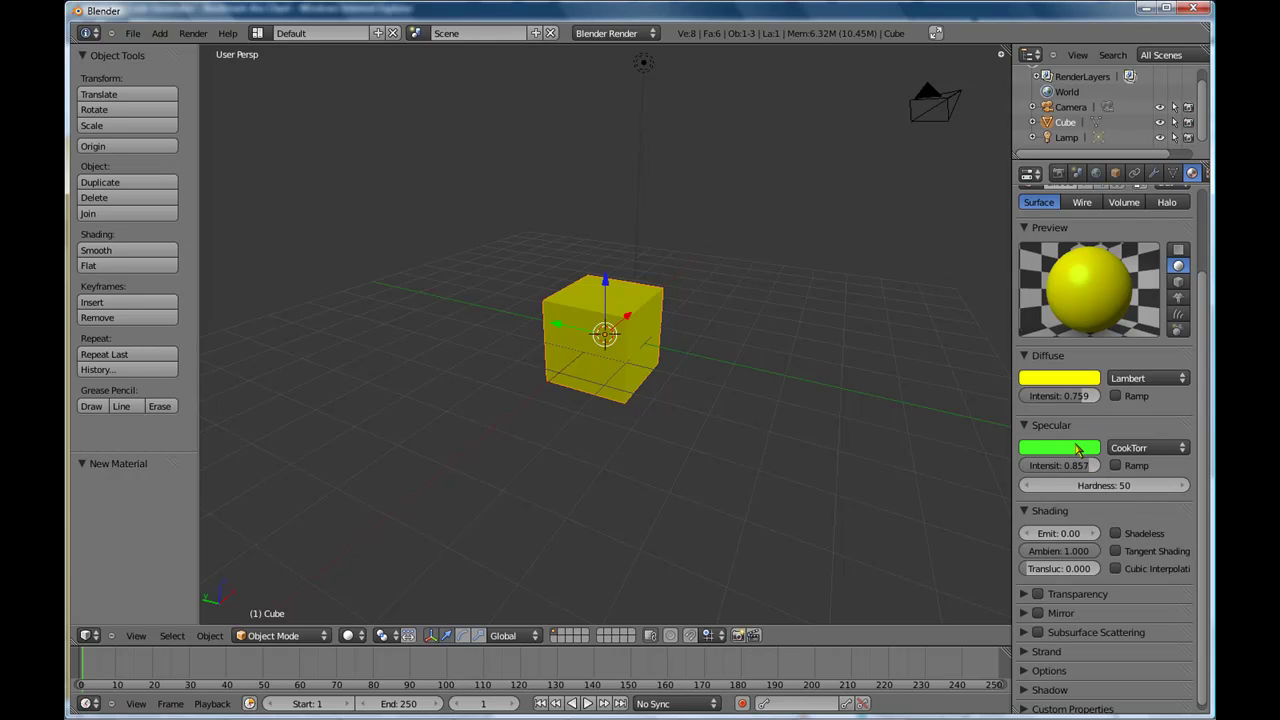
click(1080, 452)
mouse_move(1000, 392)
mouse_down()
mouse_move(1022, 392)
mouse_move(1020, 296)
mouse_up()
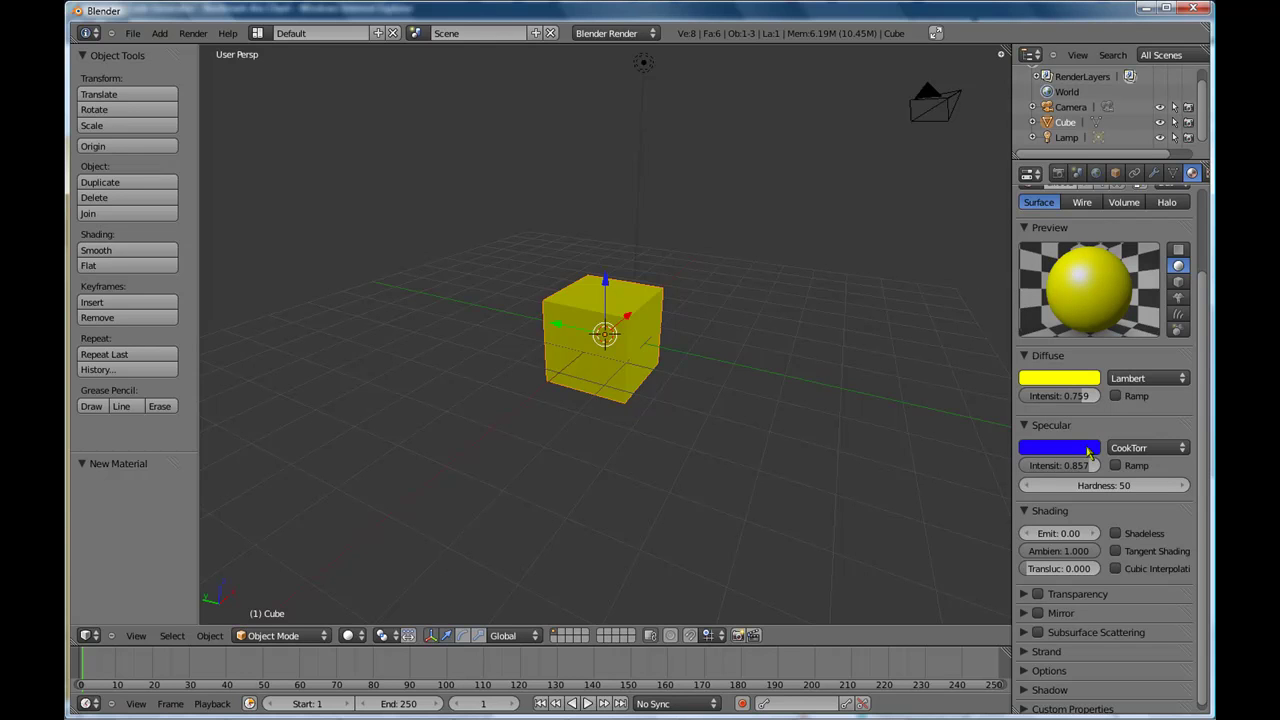
Set specular intensity to 0.796 and raise hardness from 50 to 213
drag(1097, 470, 1040, 470)
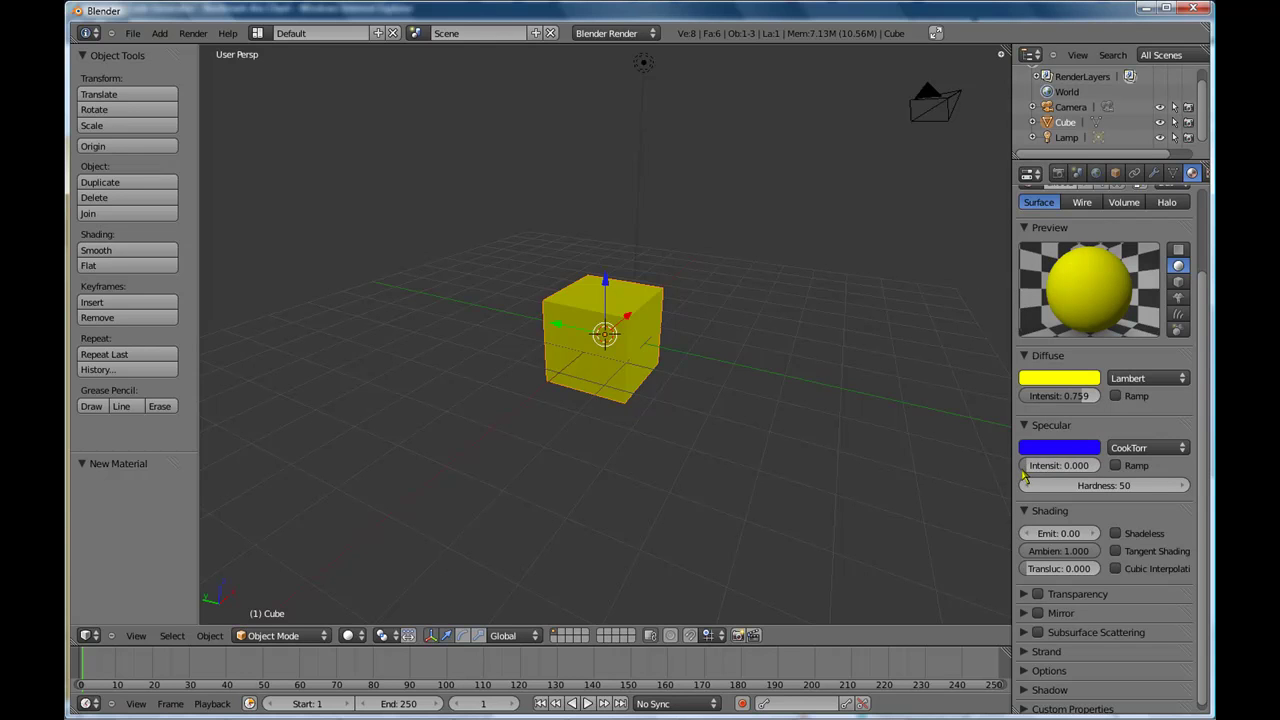
click(1028, 470)
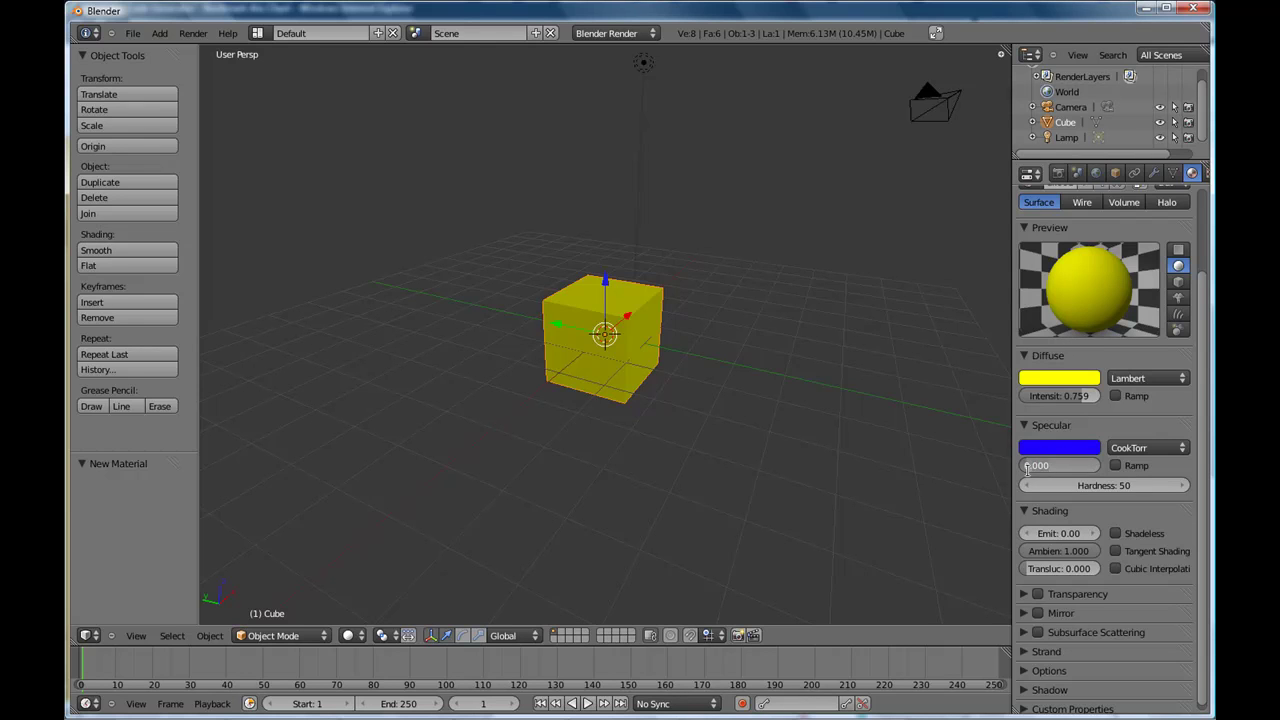
drag(1044, 468, 1101, 470)
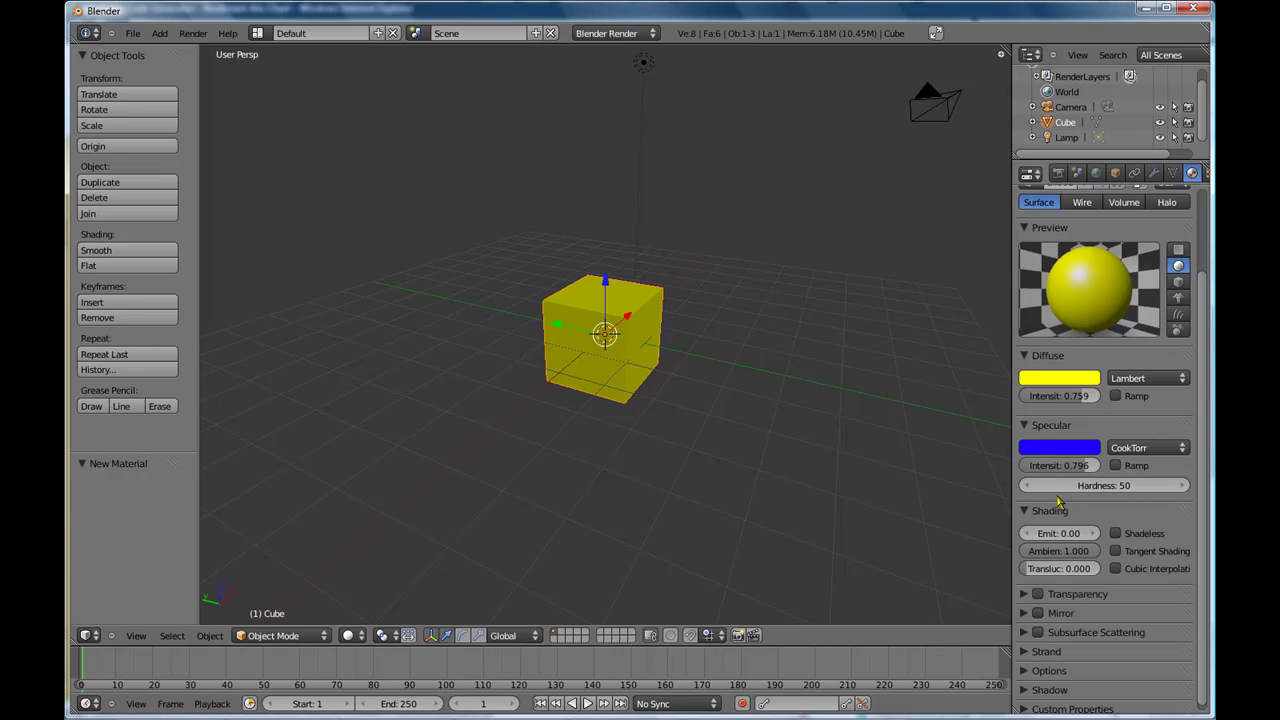
drag(1104, 485, 1150, 485)
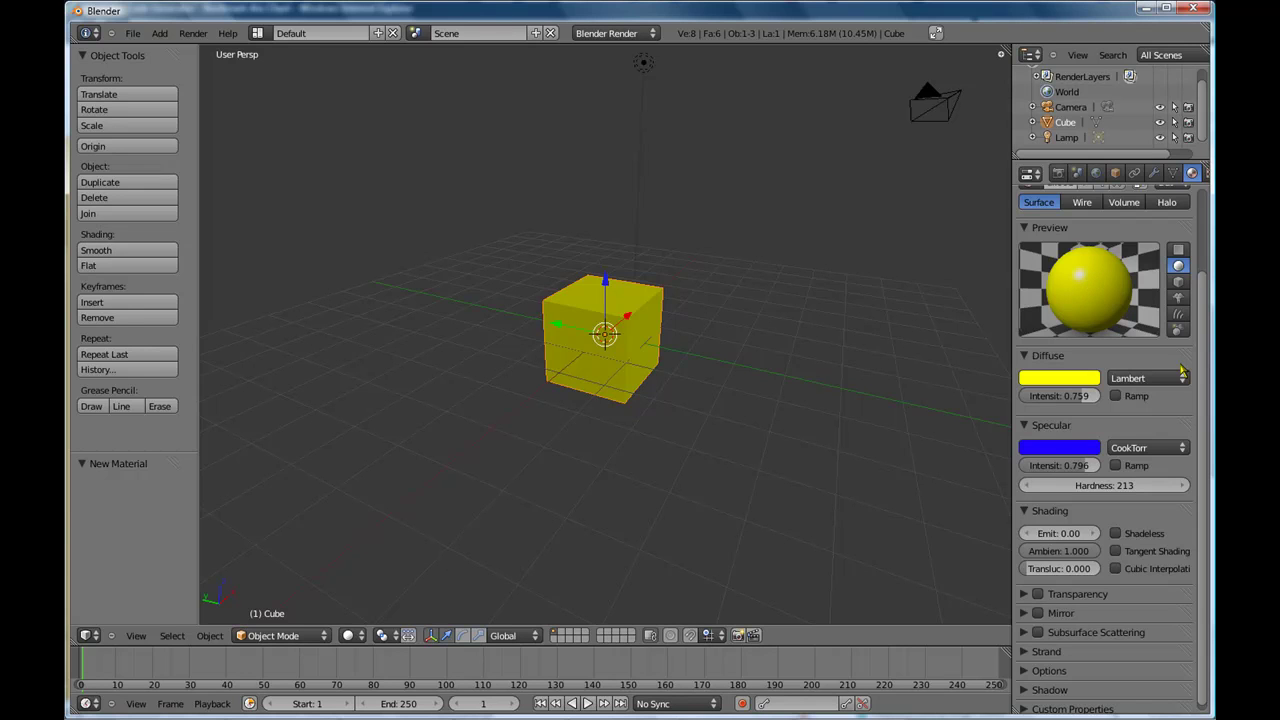
Test-render with hardness 1, return to 3D View, then set hardness to 161
drag(1143, 490, 1074, 485)
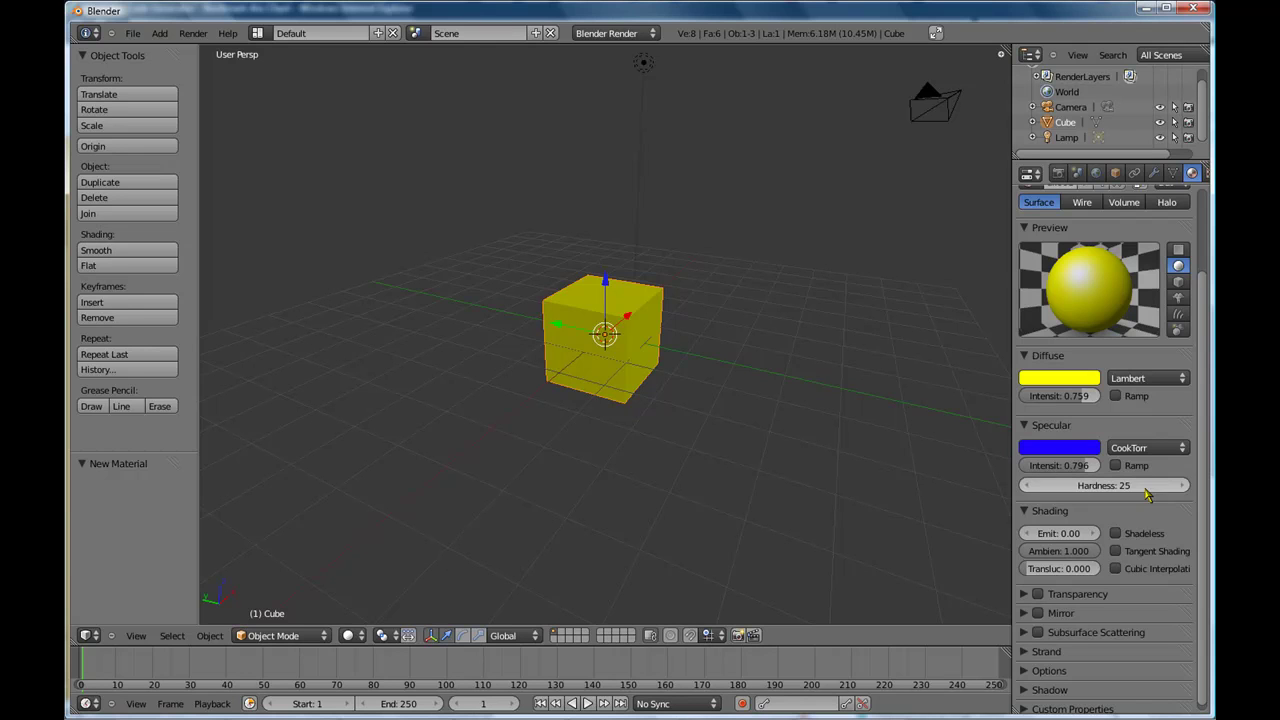
drag(1147, 490, 1100, 490)
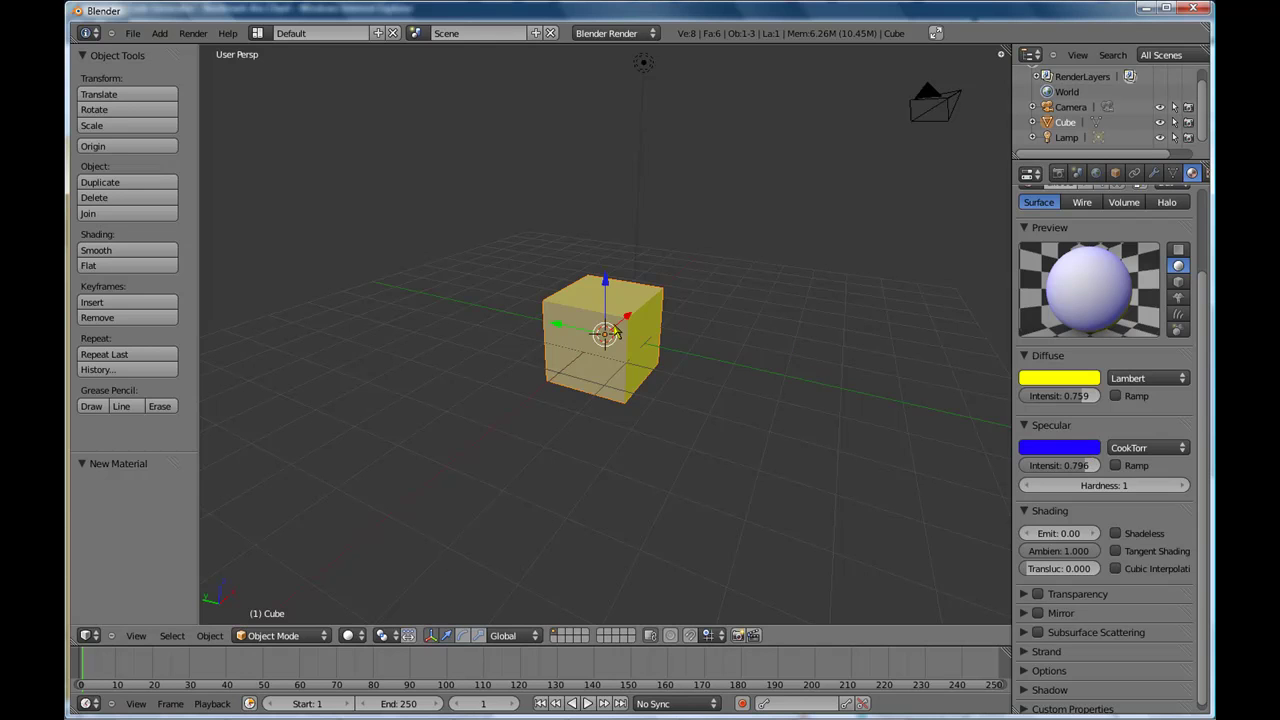
key(F12)
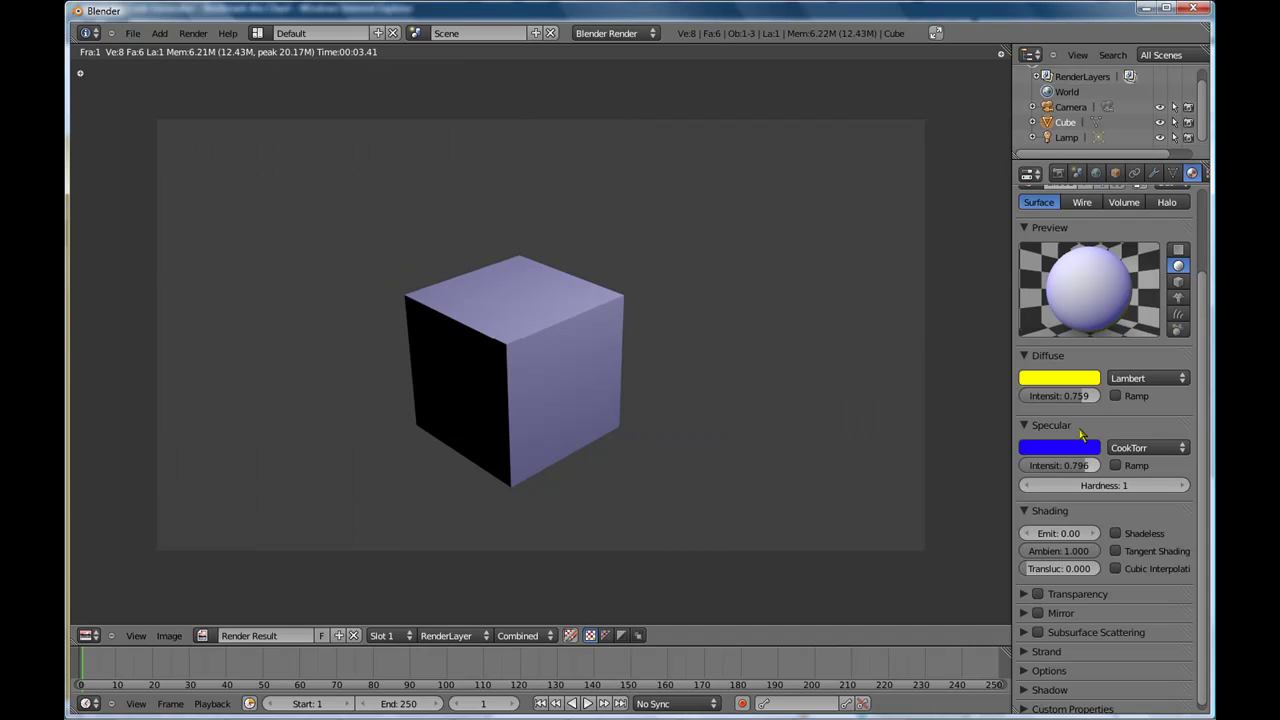
click(87, 635)
click(112, 621)
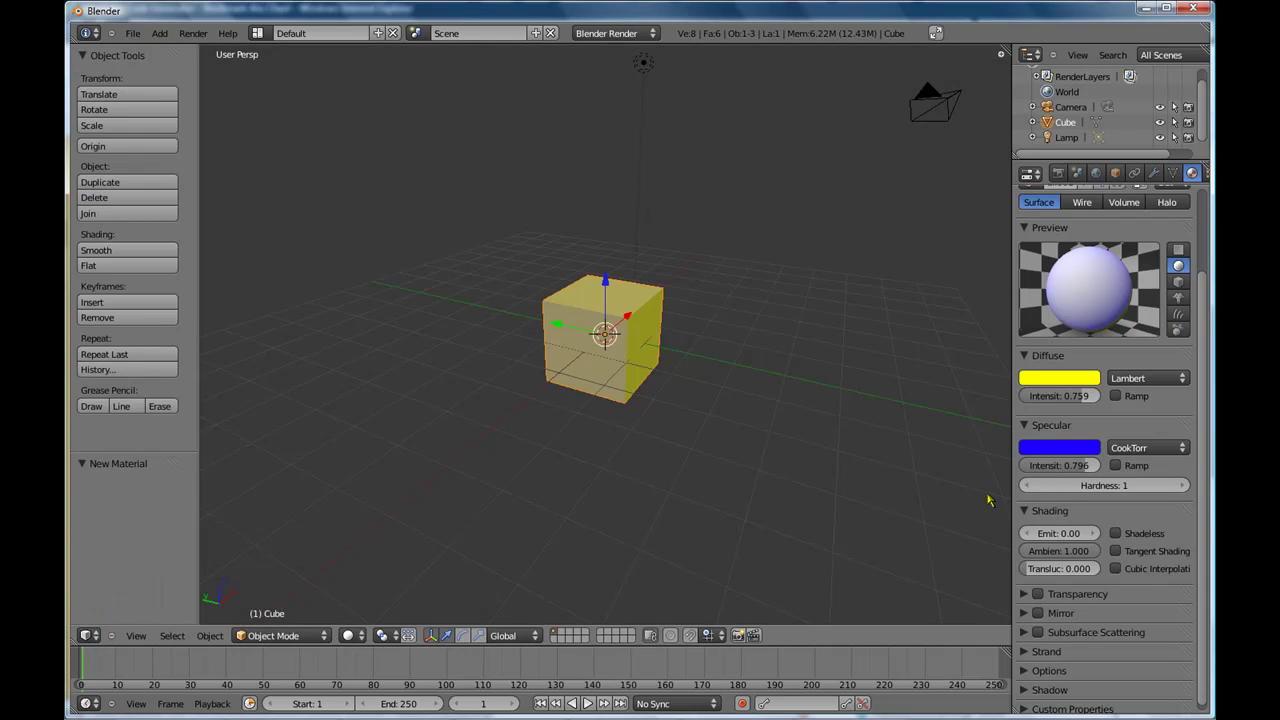
drag(1090, 485, 1148, 485)
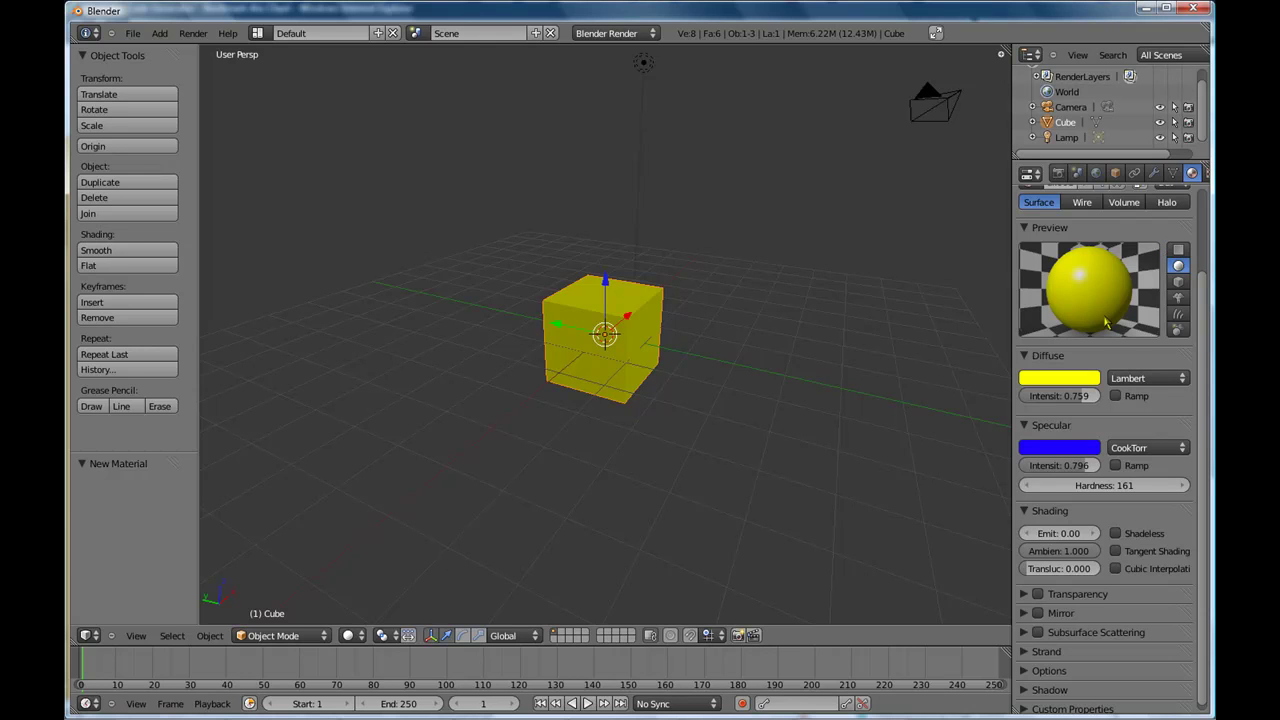
Preview the yellow material on a cube, render the cube, and return to the 3D viewport
click(1180, 250)
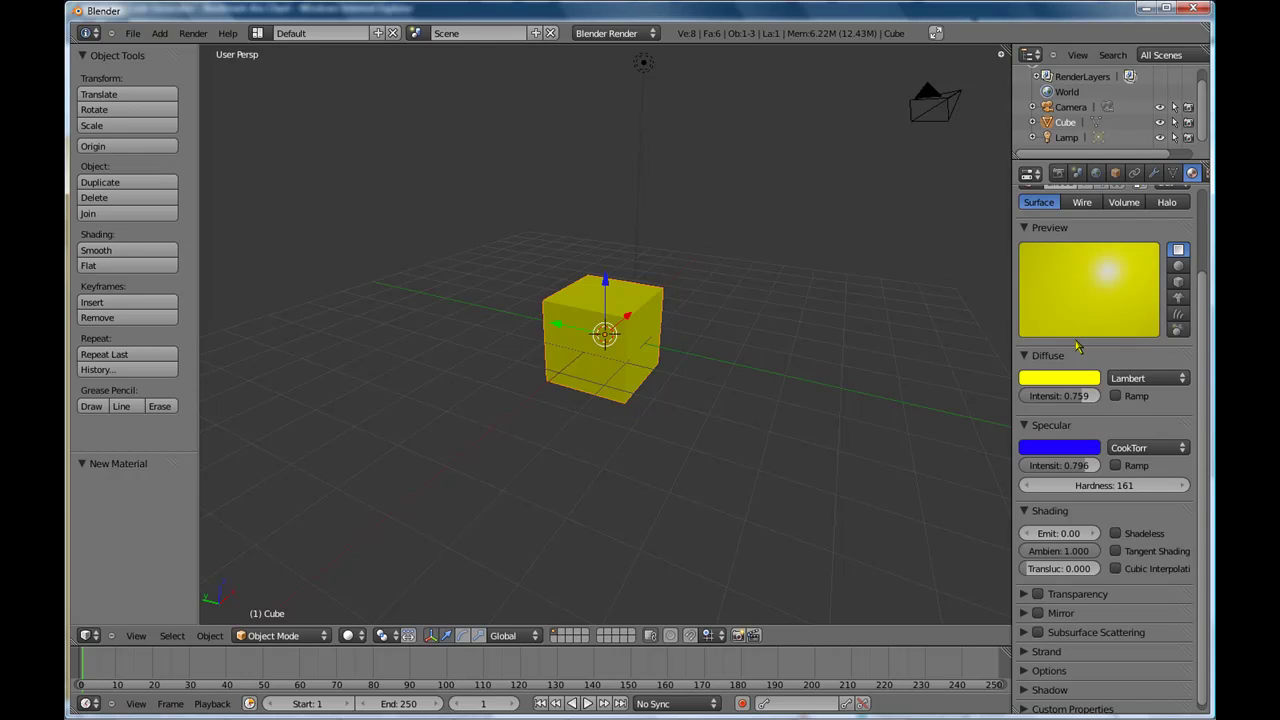
click(1177, 282)
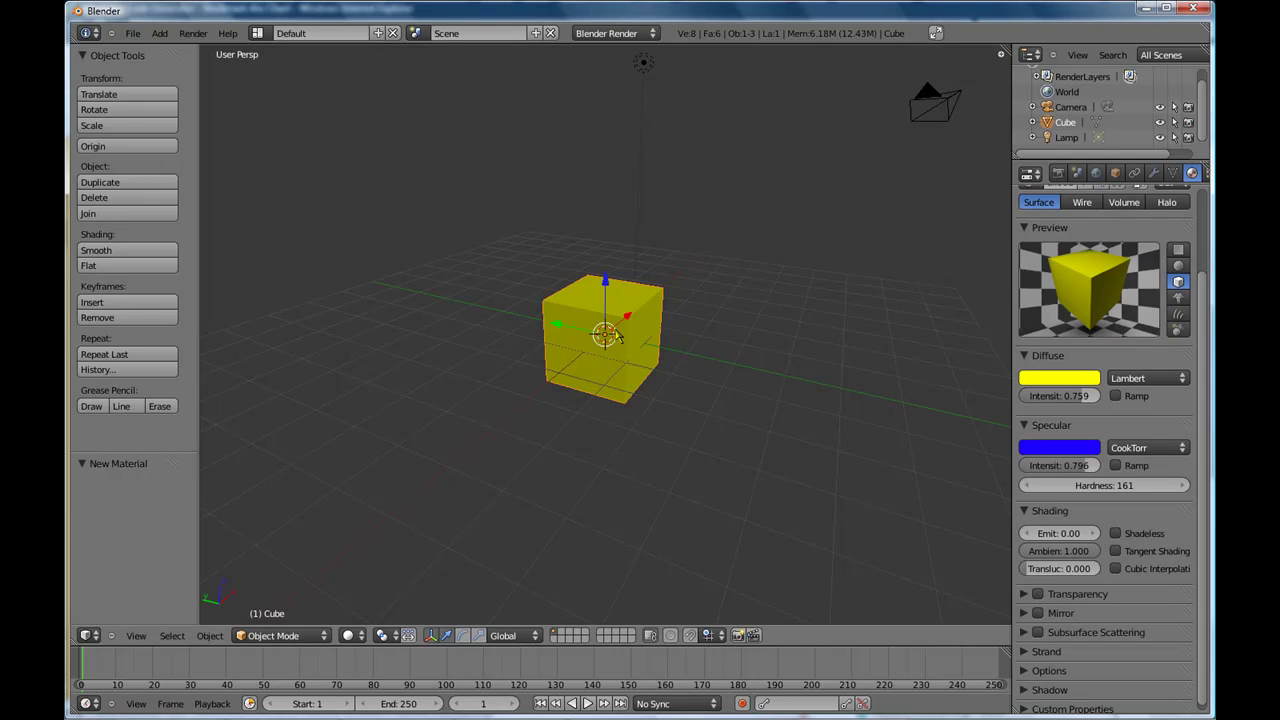
key(F12)
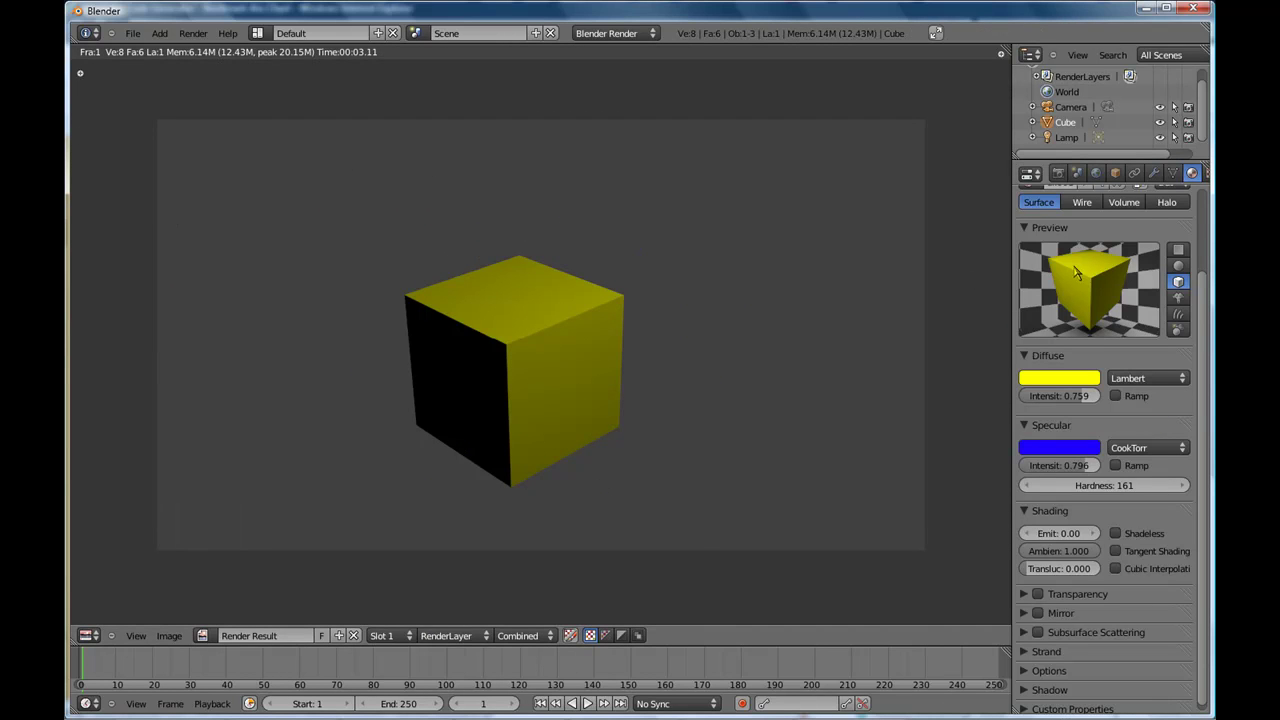
click(87, 635)
click(102, 617)
scroll(779, 309, down, 5)
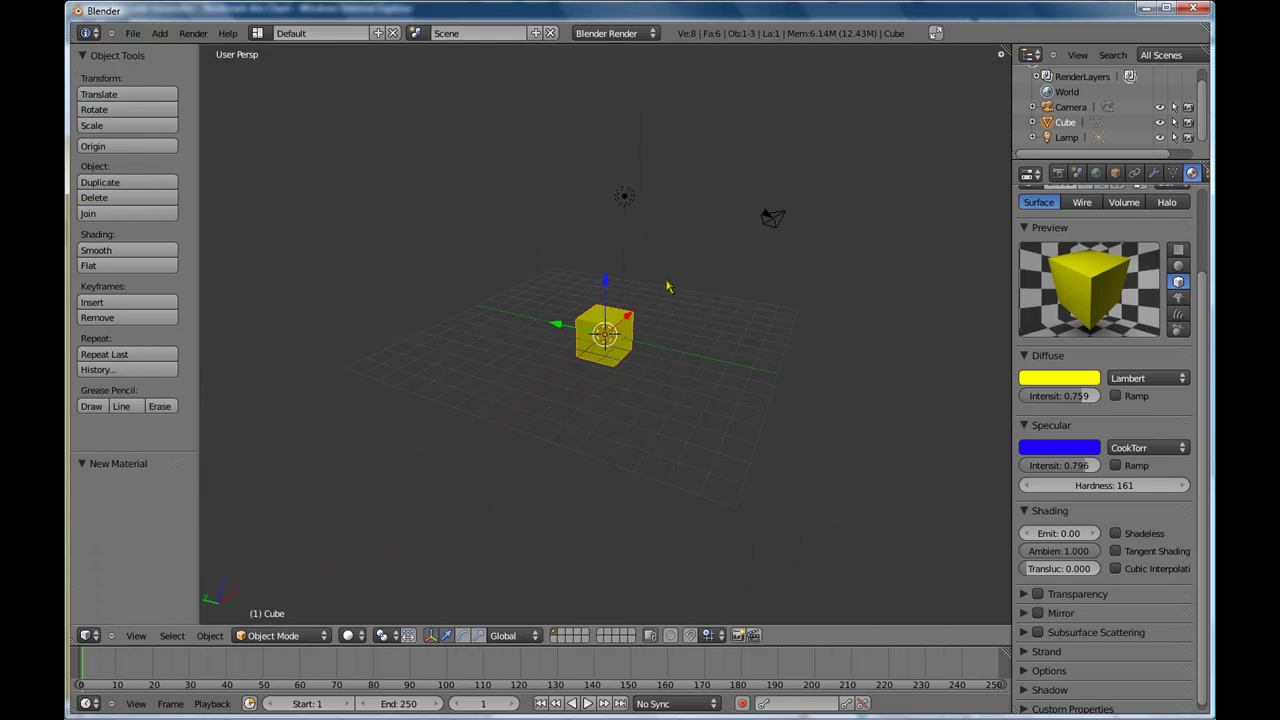
mouse_move(723, 331)
middle_down()
mouse_move(709, 386)
mouse_move(776, 308)
mouse_move(673, 360)
mouse_move(726, 327)
middle_up()
scroll(638, 362, up, 2)
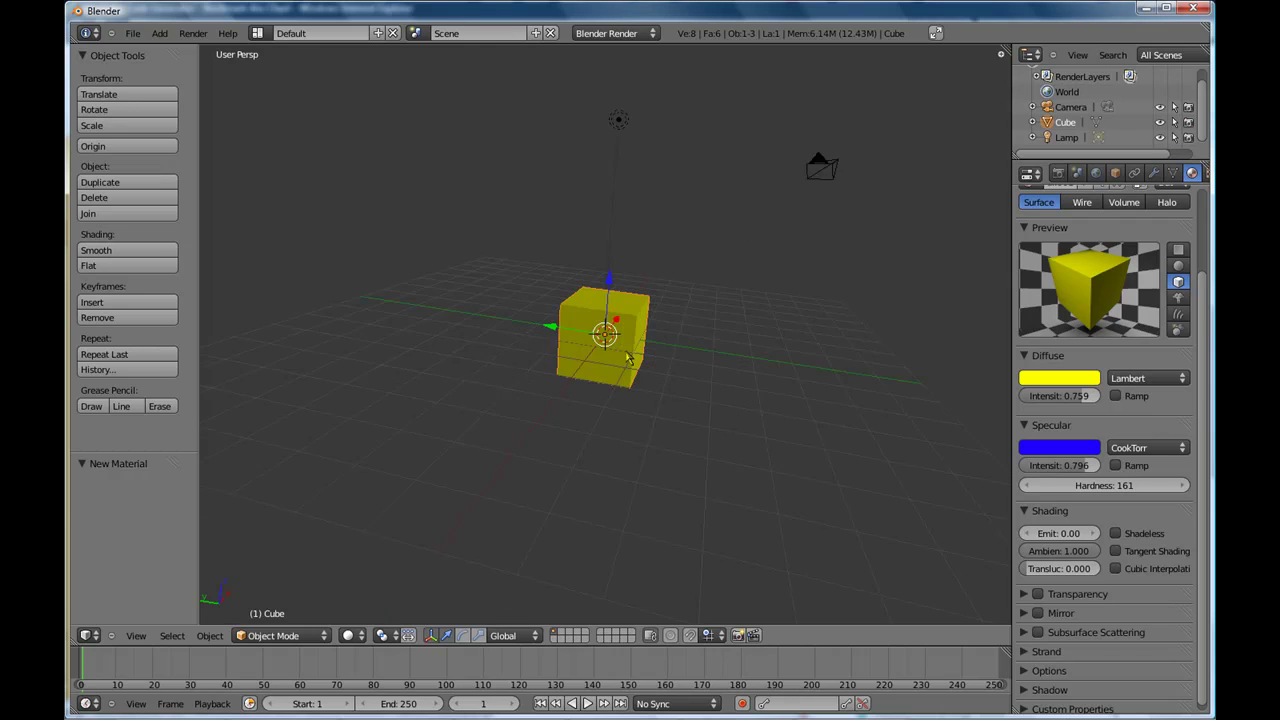
scroll(695, 377, up, 2)
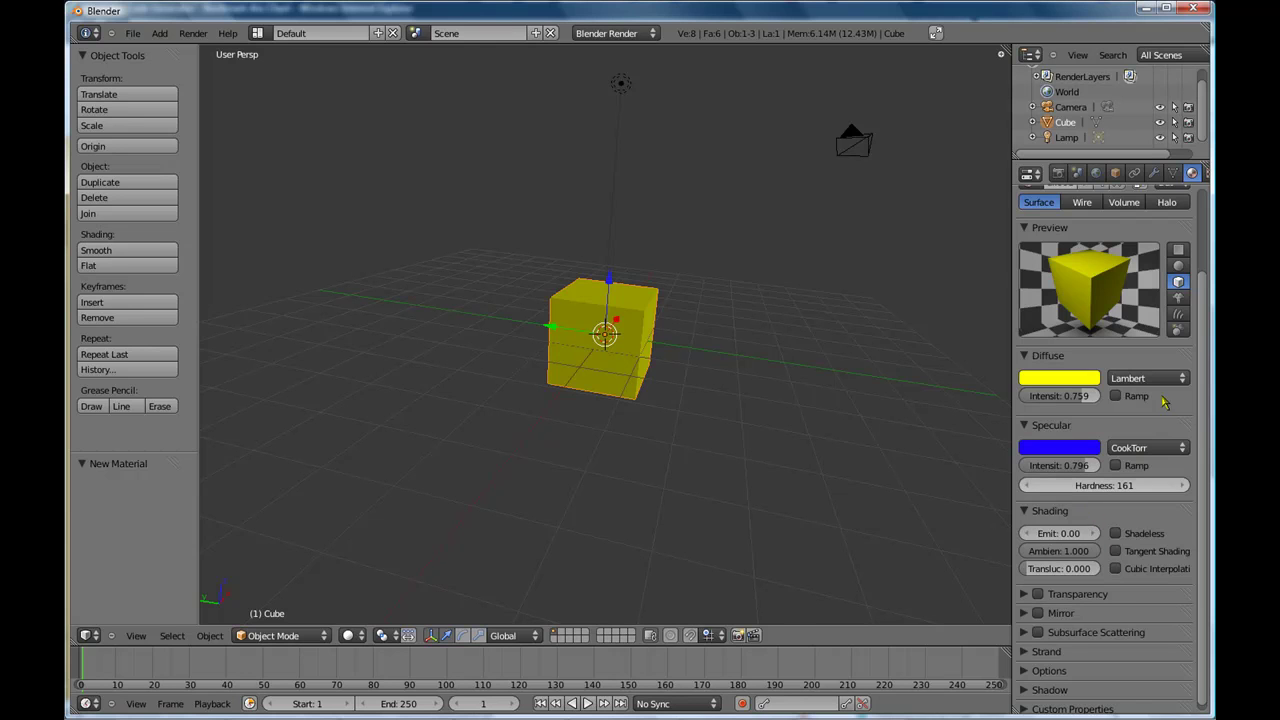
Cycle the preview through monkey, hair and sky sphere, then collapse Specular and Diffuse panels
click(1178, 297)
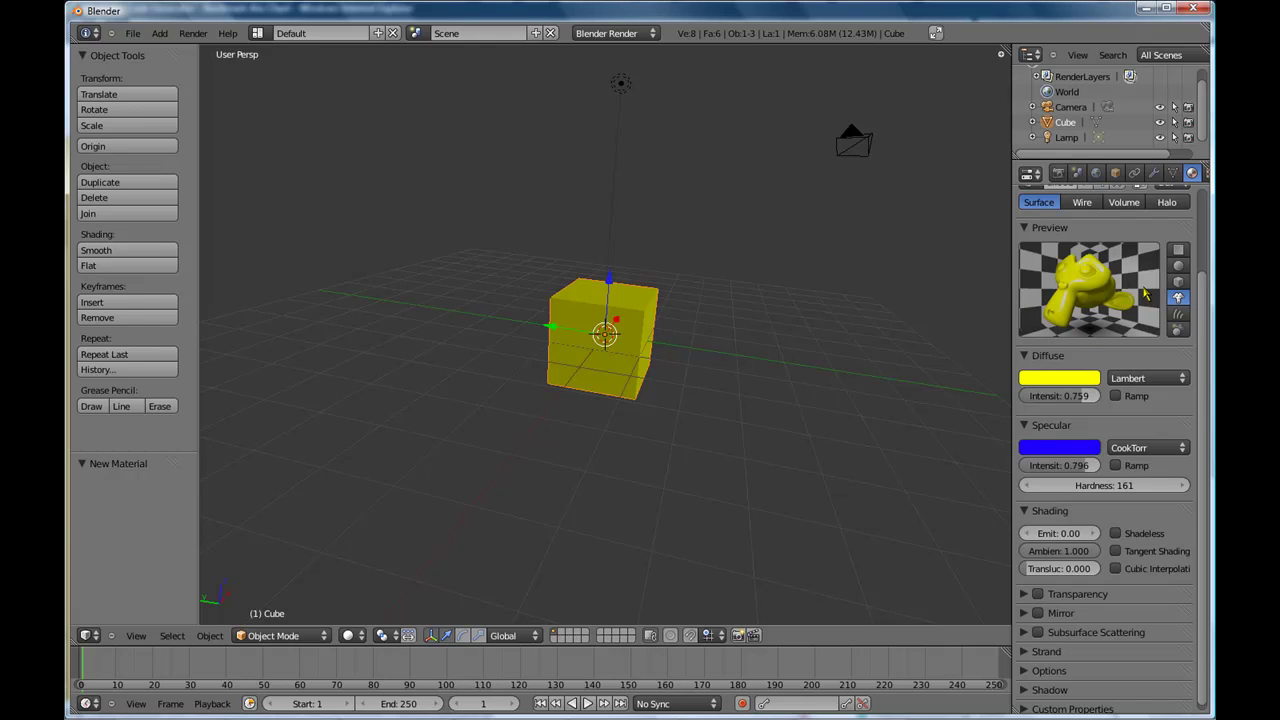
click(1178, 313)
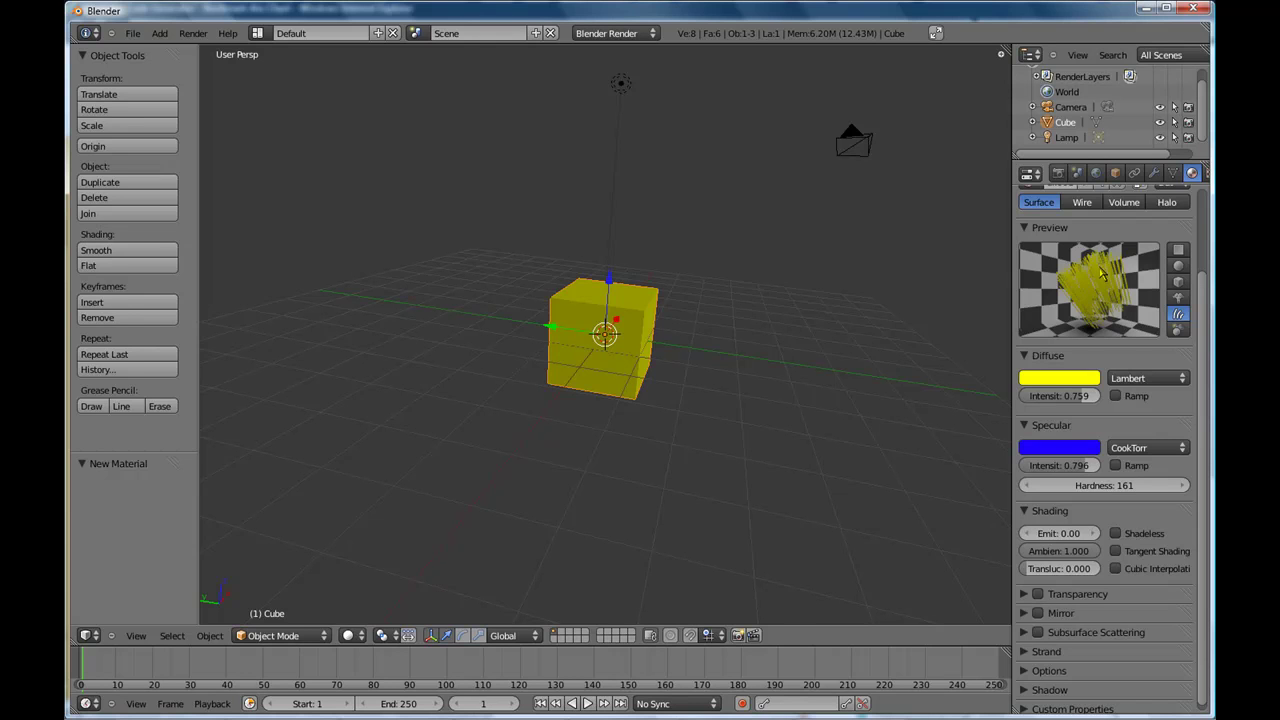
click(1178, 329)
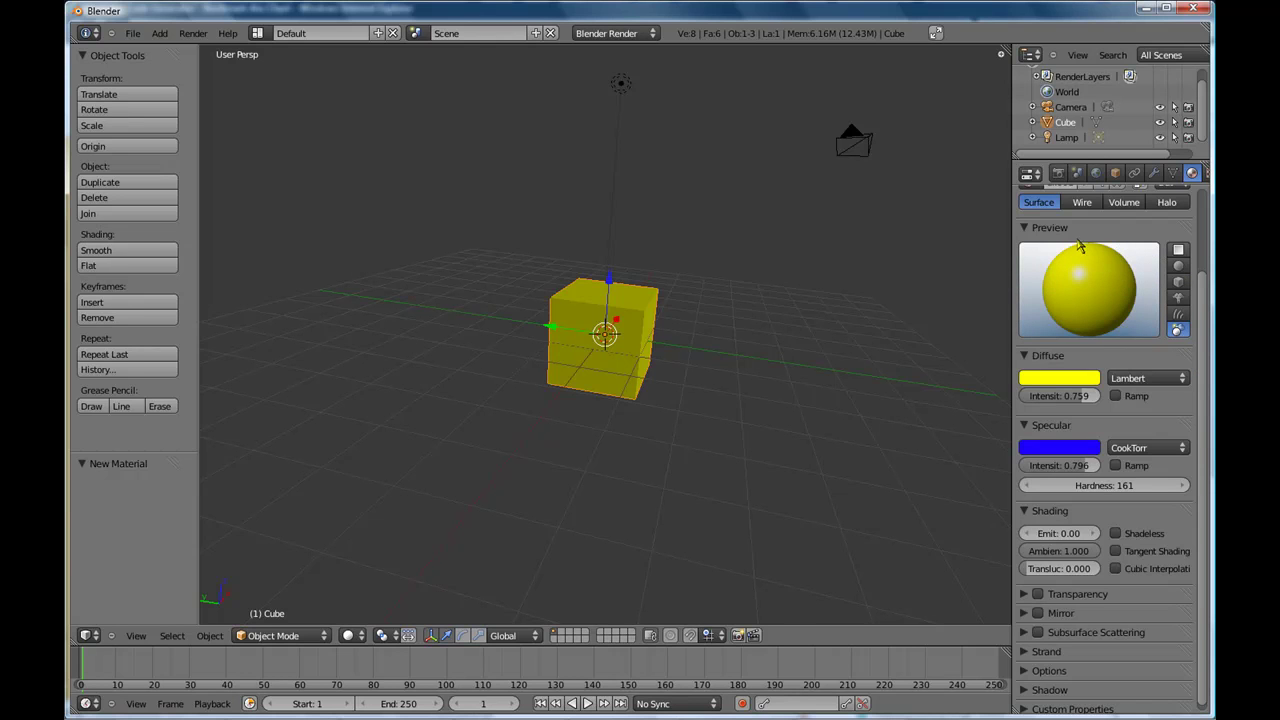
click(1025, 425)
click(1025, 356)
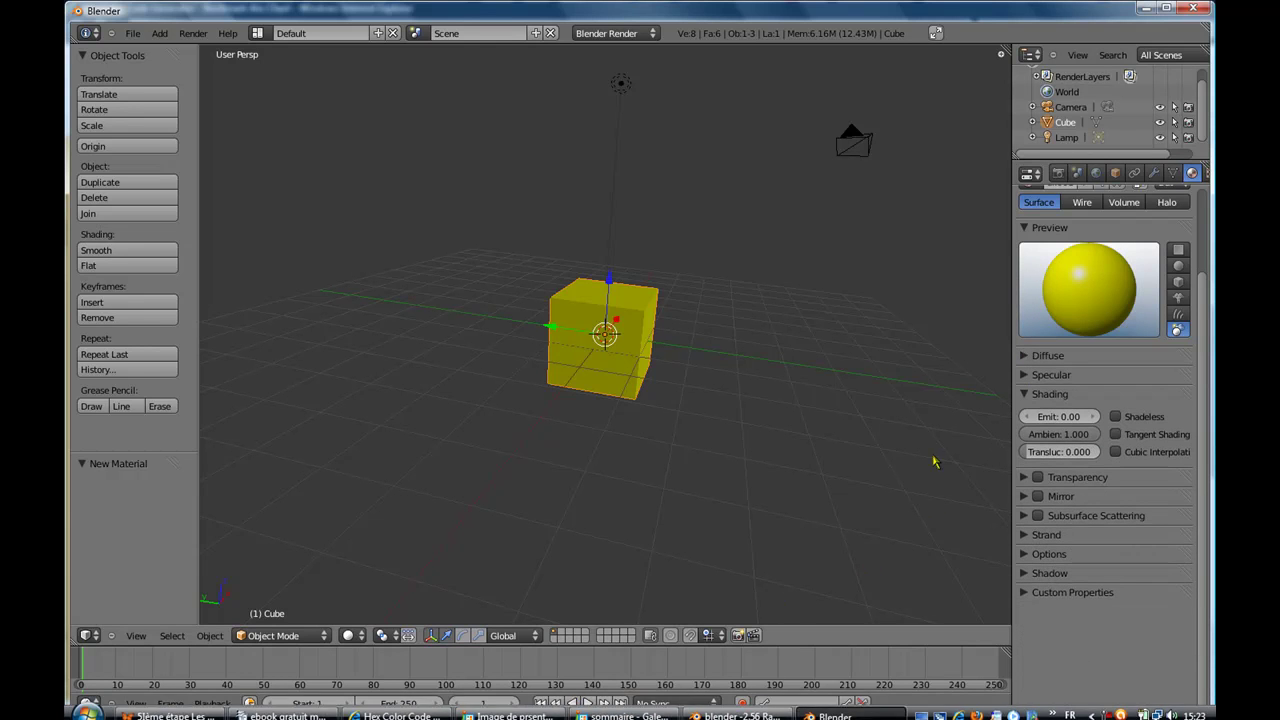
click(170, 708)
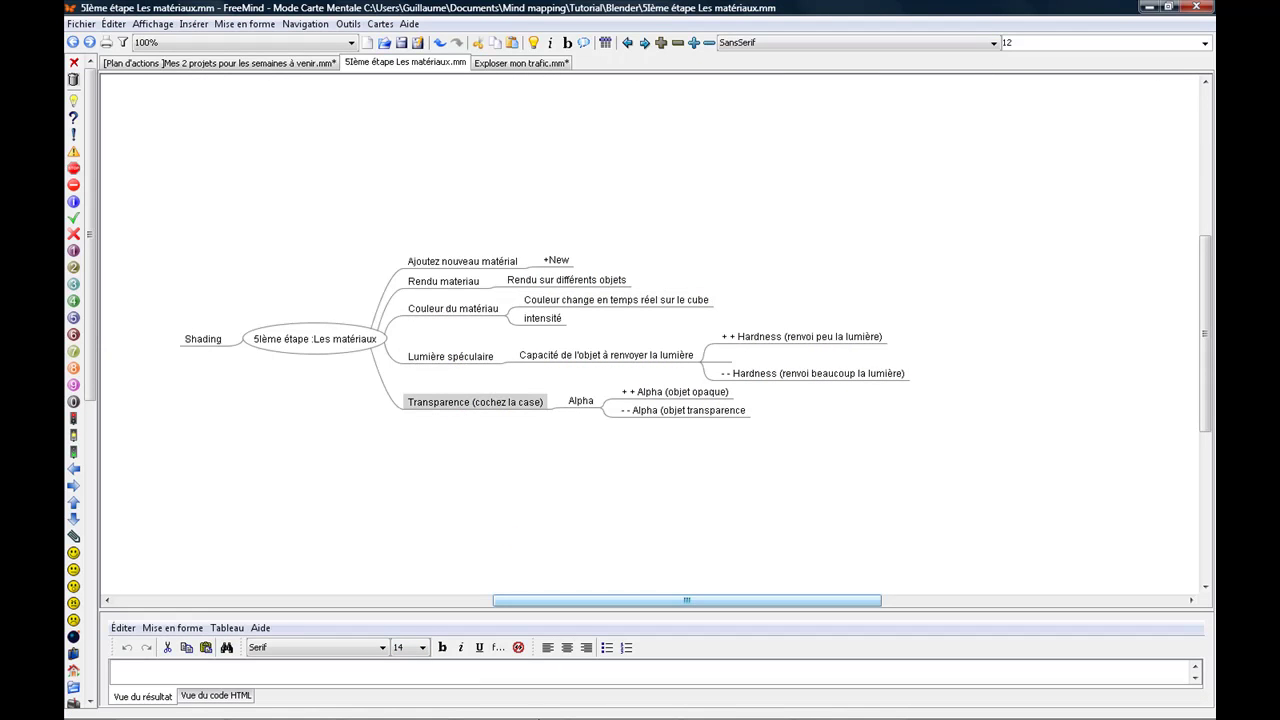
click(740, 708)
click(835, 708)
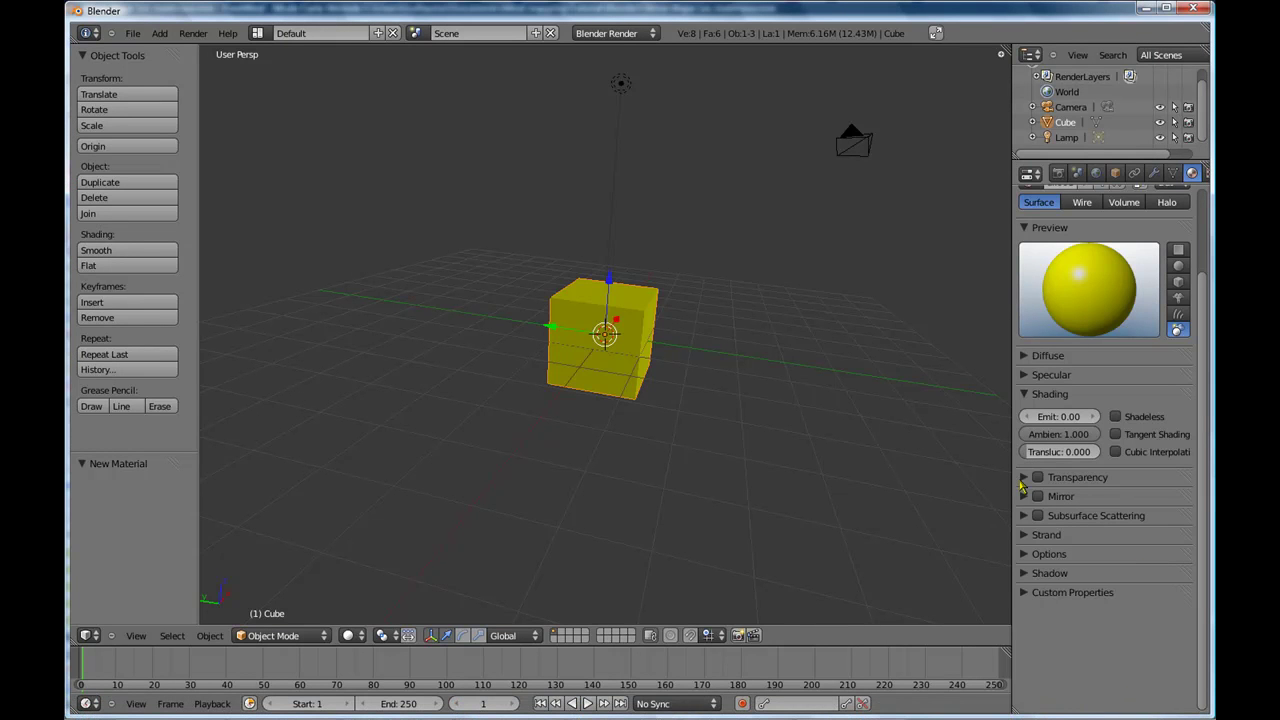
Enable Z Transparency on the yellow material and compare its sphere and sky previews
click(1022, 480)
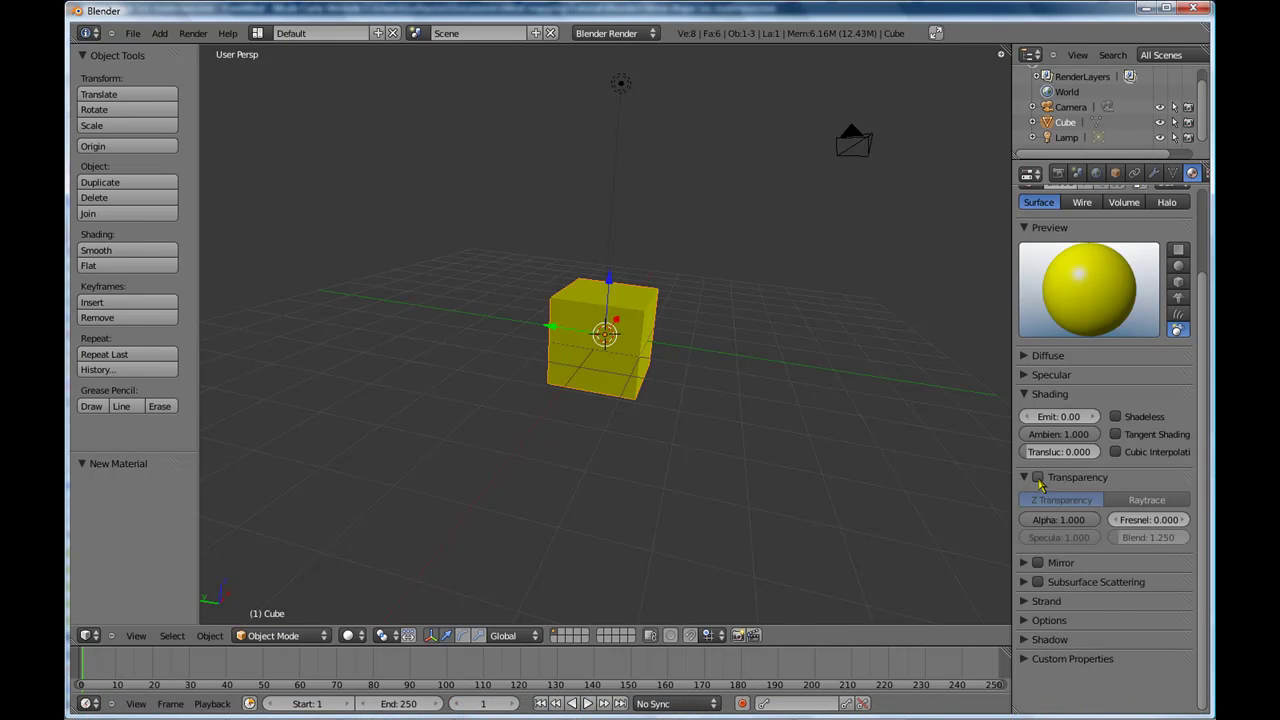
click(1038, 478)
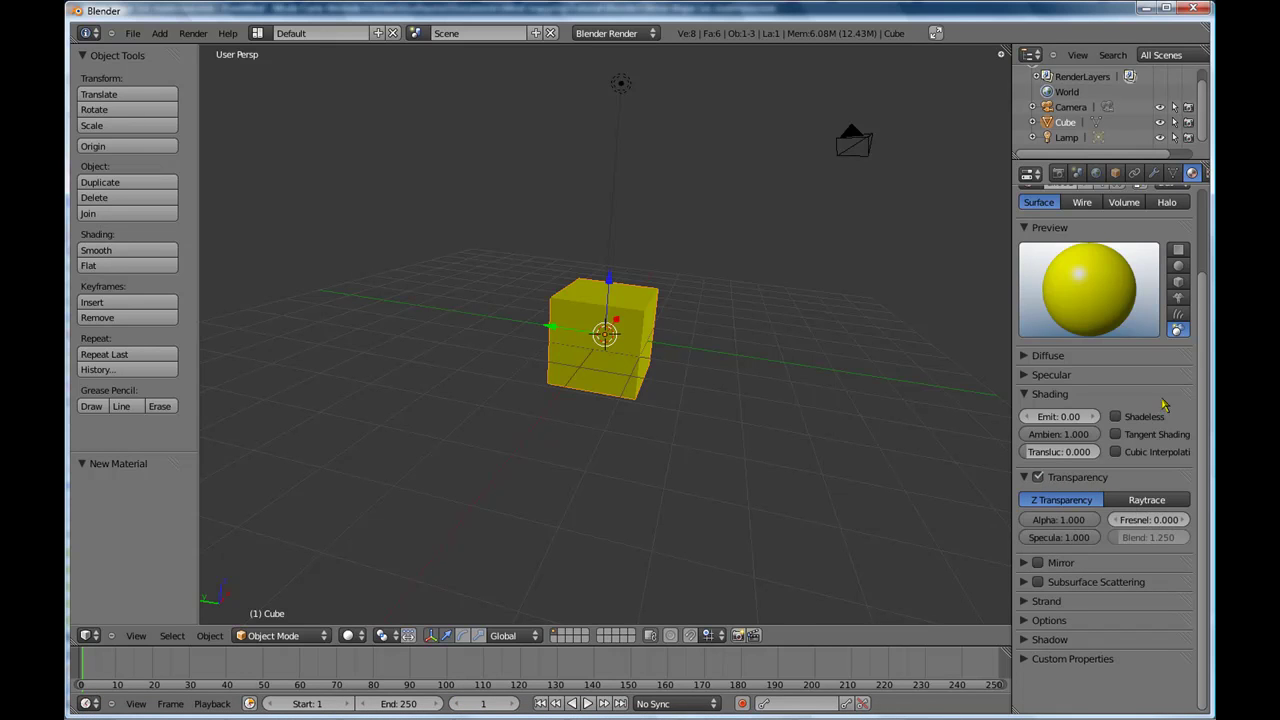
click(1178, 265)
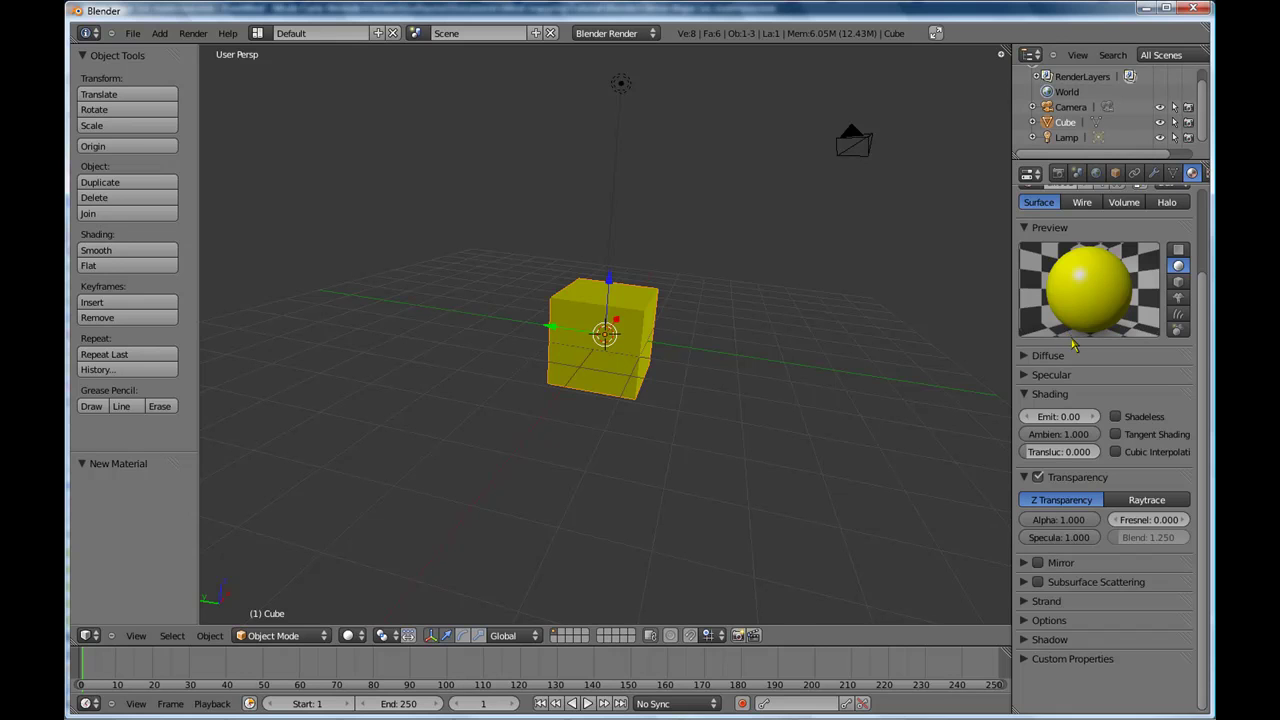
click(1178, 329)
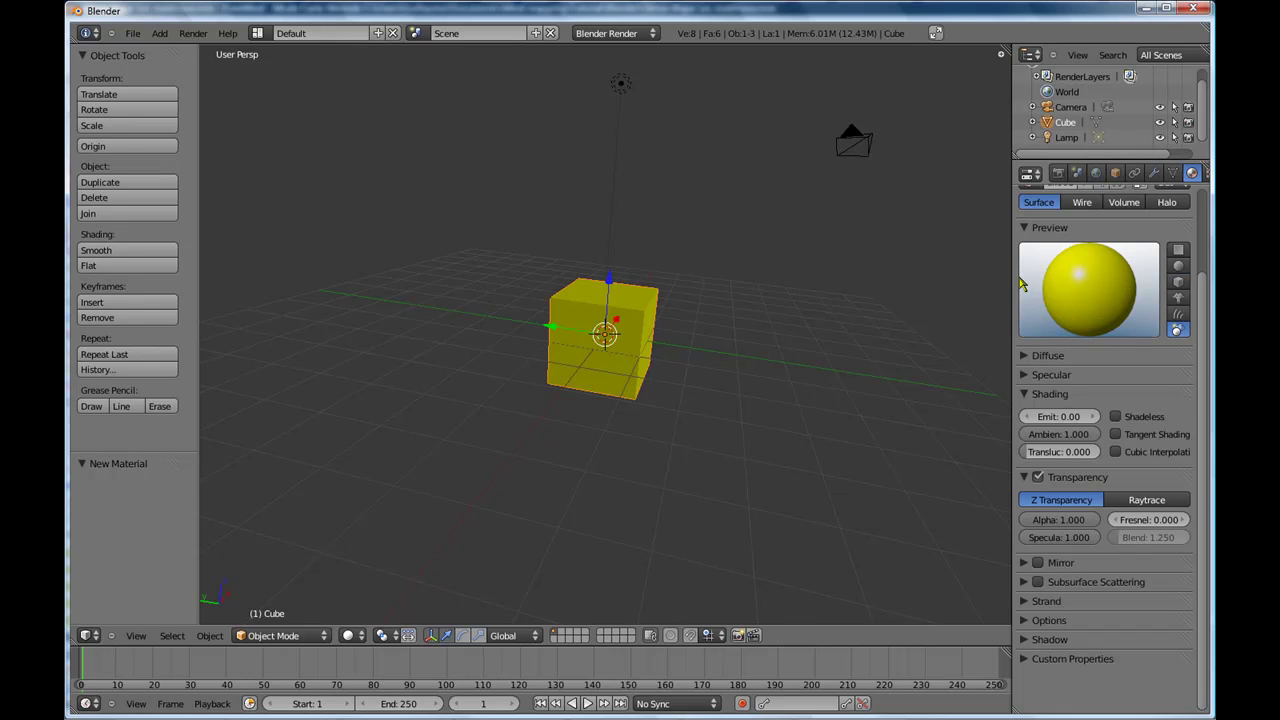
click(1178, 265)
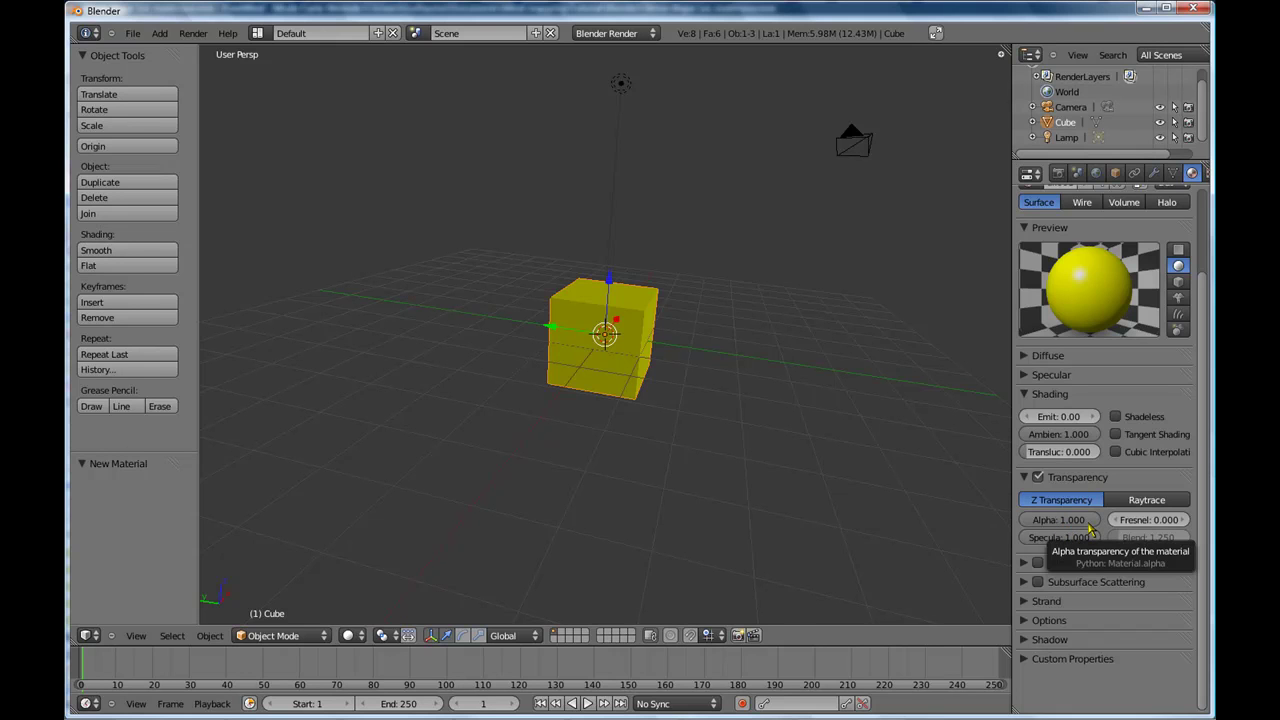
Lower the yellow material's alpha to 0.449, after trying 0 and 1.000
drag(1091, 527, 1005, 532)
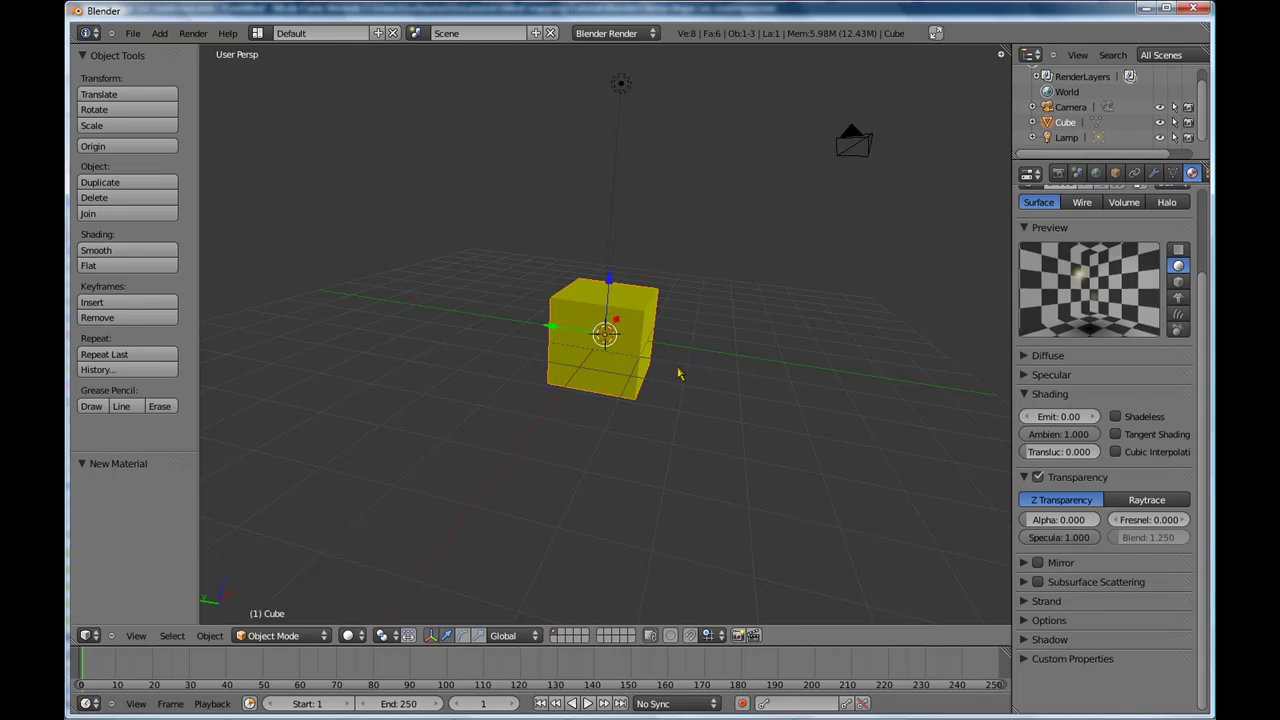
mouse_move(760, 403)
middle_down()
mouse_move(743, 449)
mouse_move(509, 423)
mouse_move(762, 437)
mouse_move(814, 394)
mouse_move(894, 374)
middle_up()
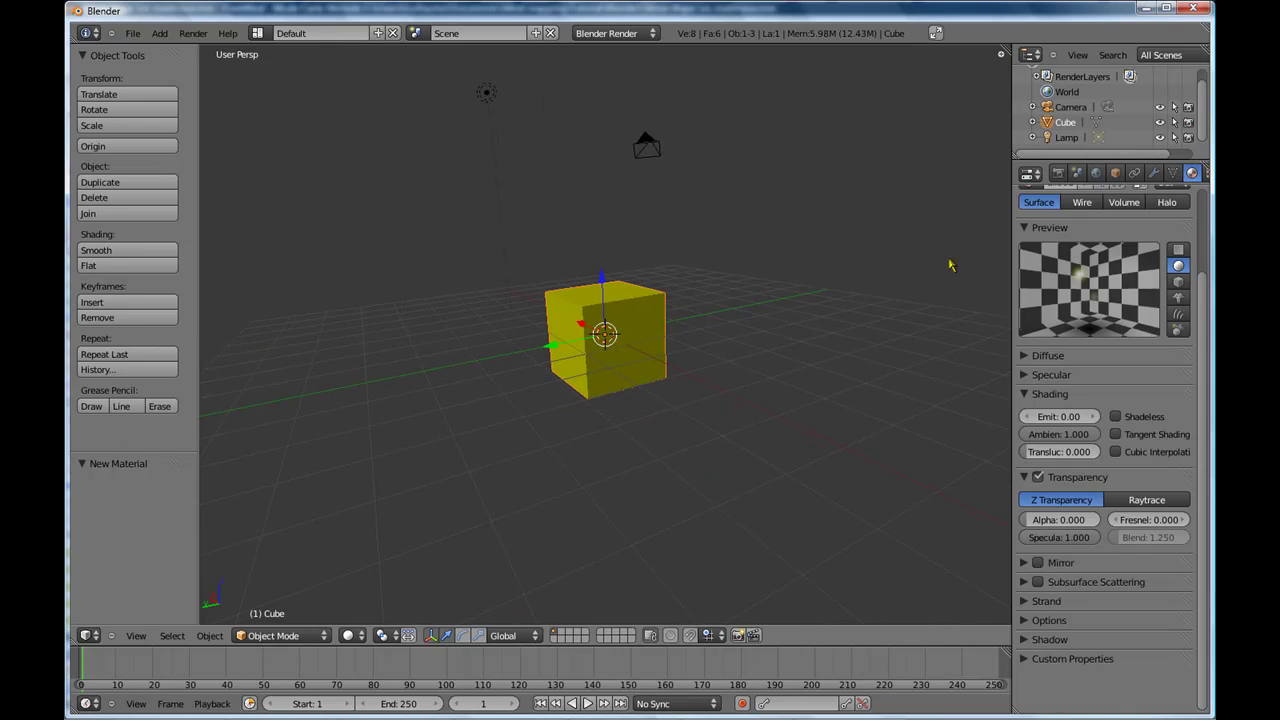
drag(1037, 527, 1128, 522)
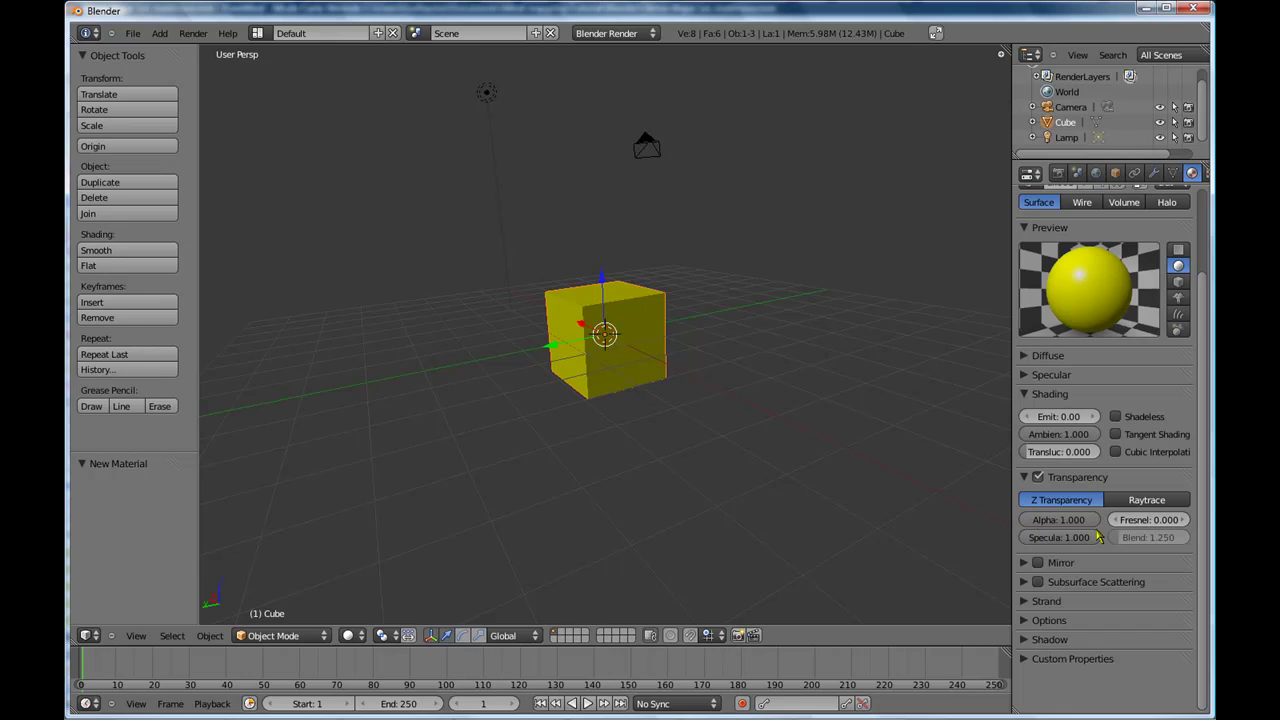
drag(1095, 522, 1061, 527)
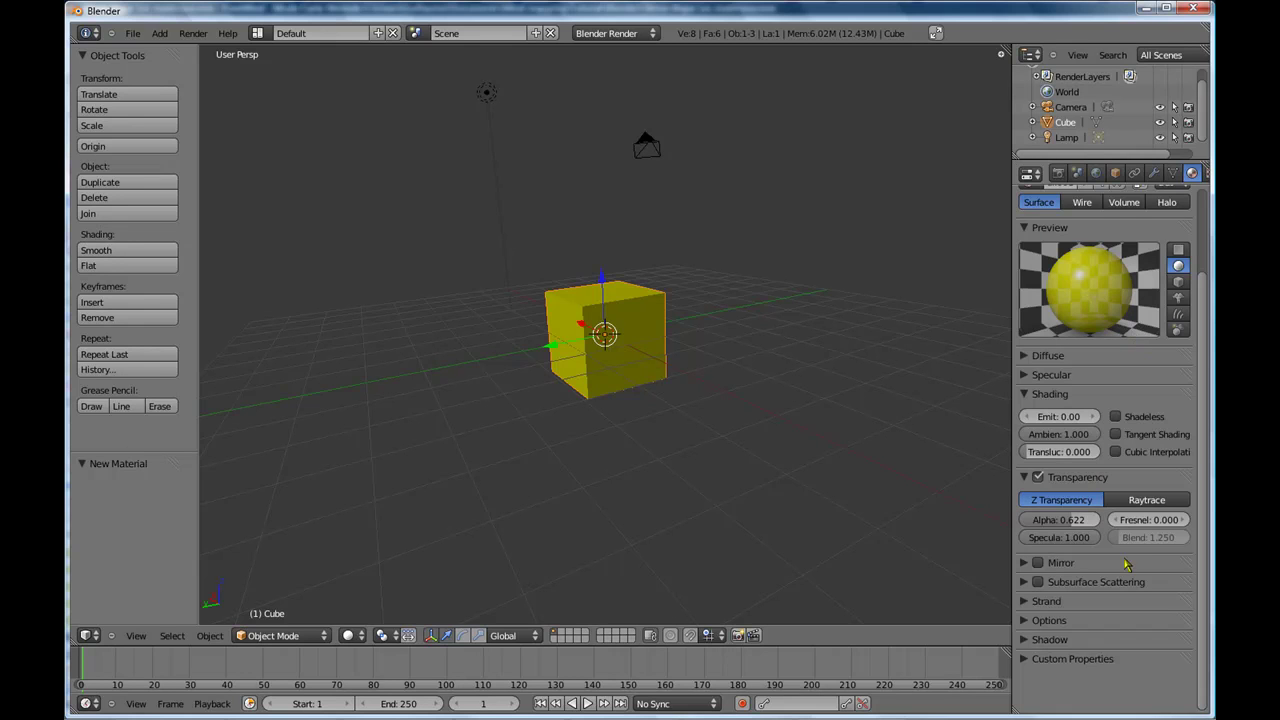
drag(1068, 521, 1058, 525)
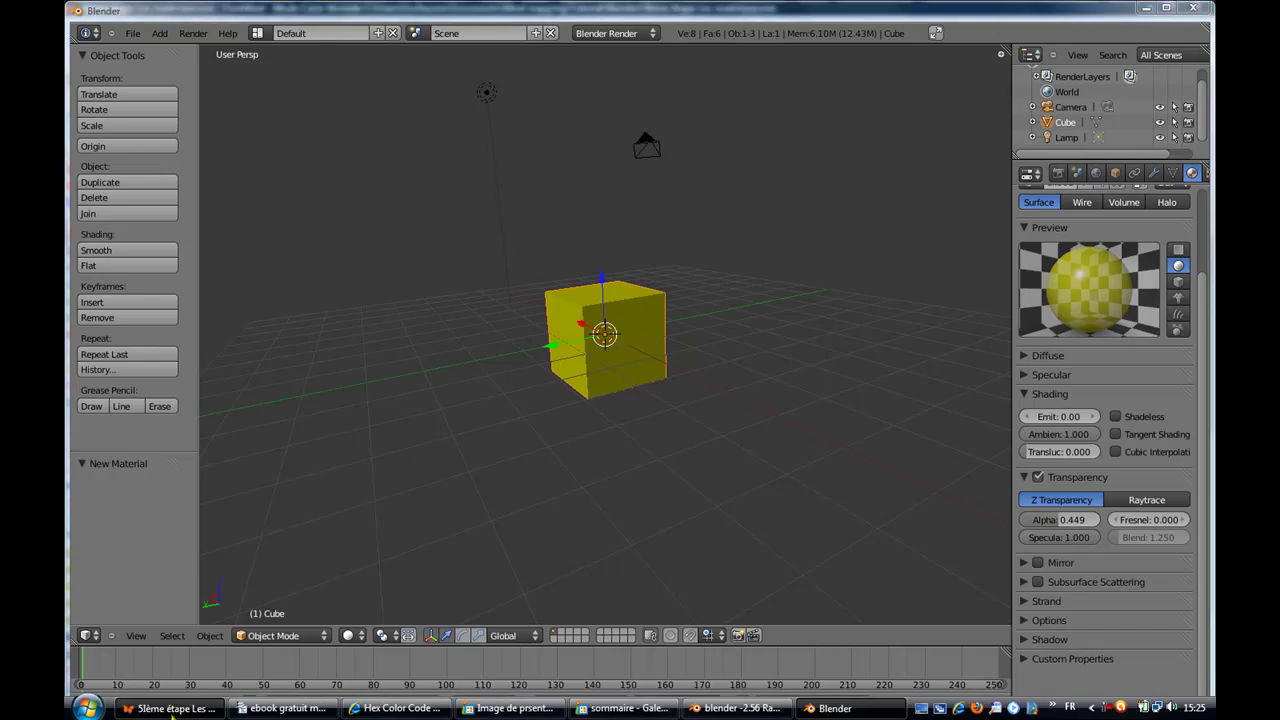
Collapse the Transparency and Shading panels and switch transparency off
click(178, 711)
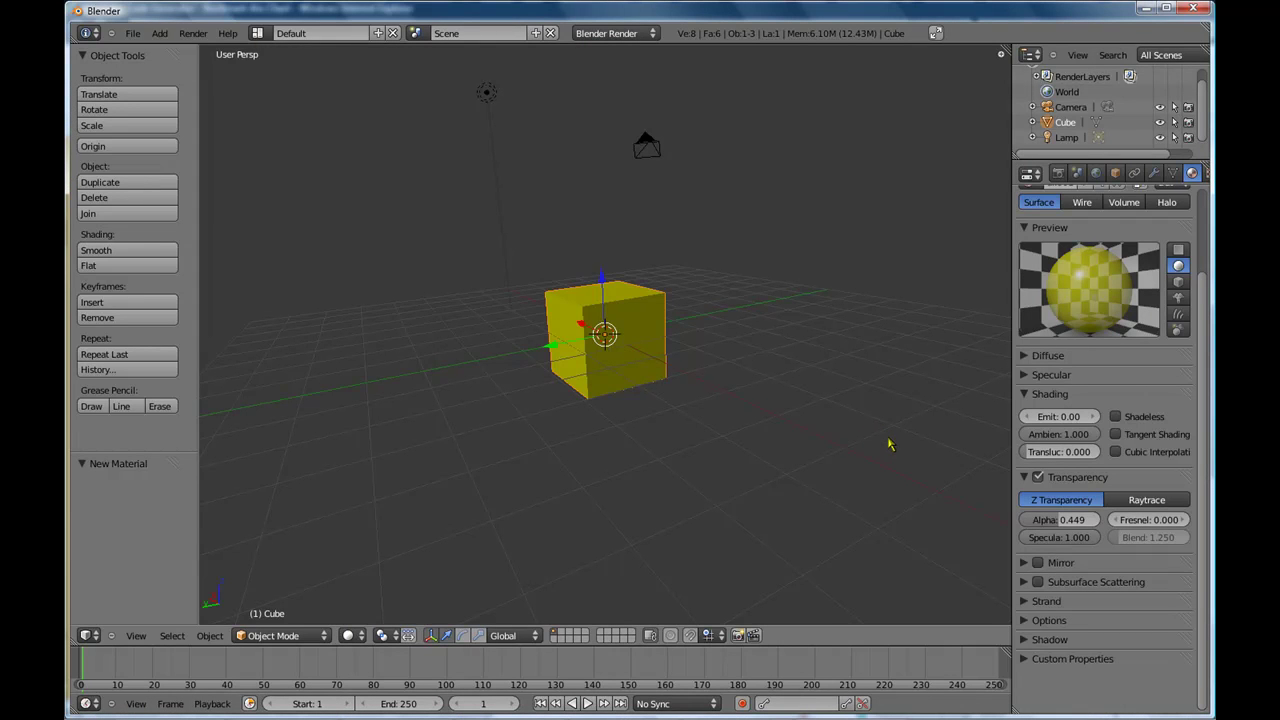
click(1024, 478)
click(1028, 398)
click(1038, 415)
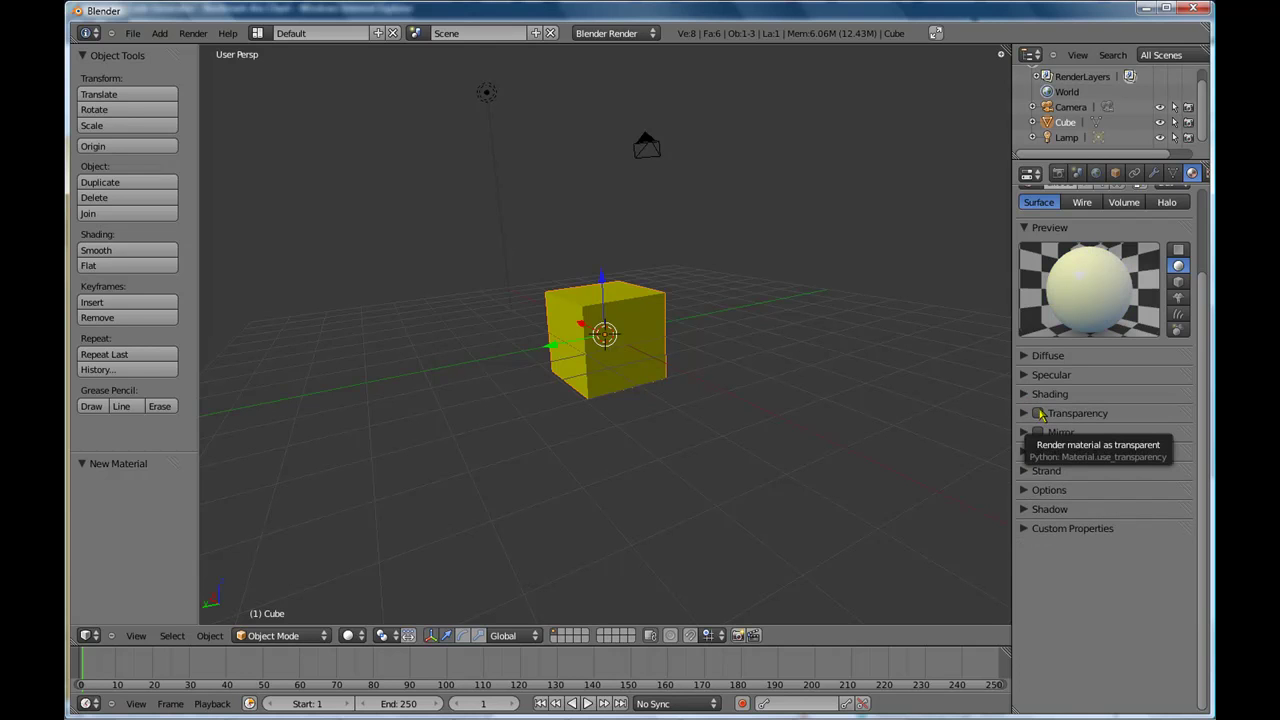
Re-enable transparency, then expand and collapse the Shading, Specular and Diffuse panels
click(1039, 414)
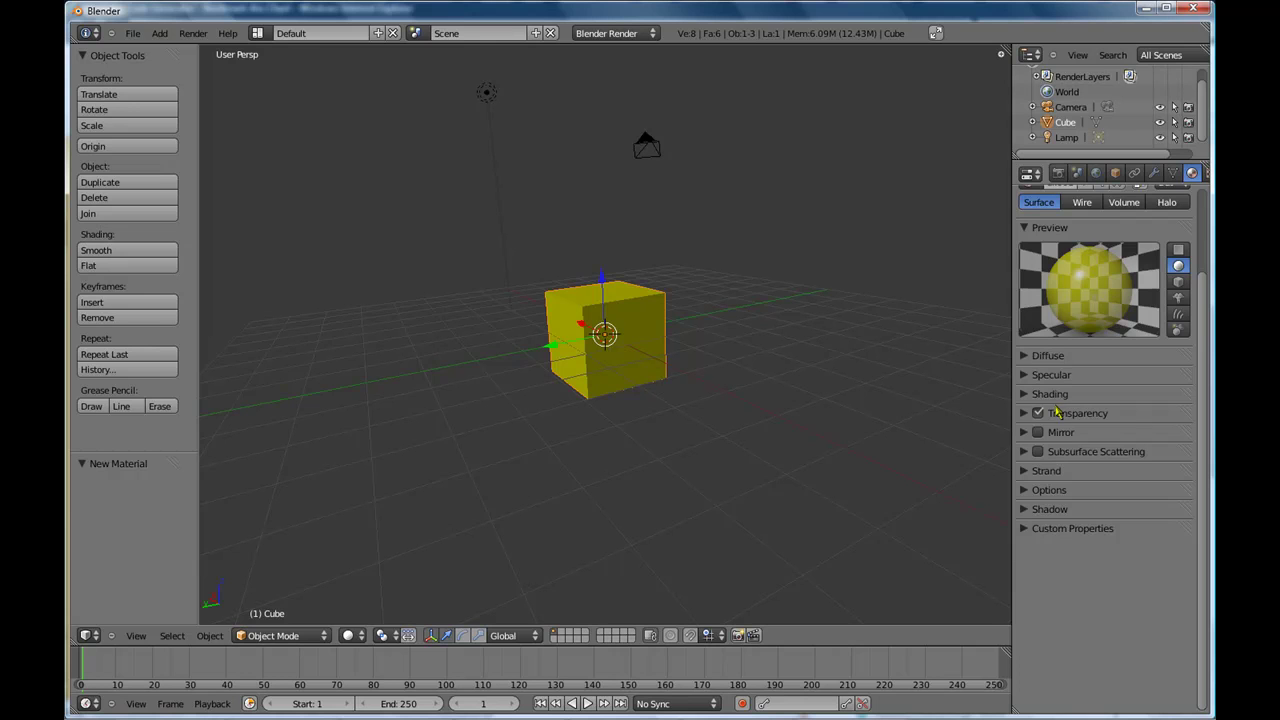
click(1025, 394)
click(1026, 374)
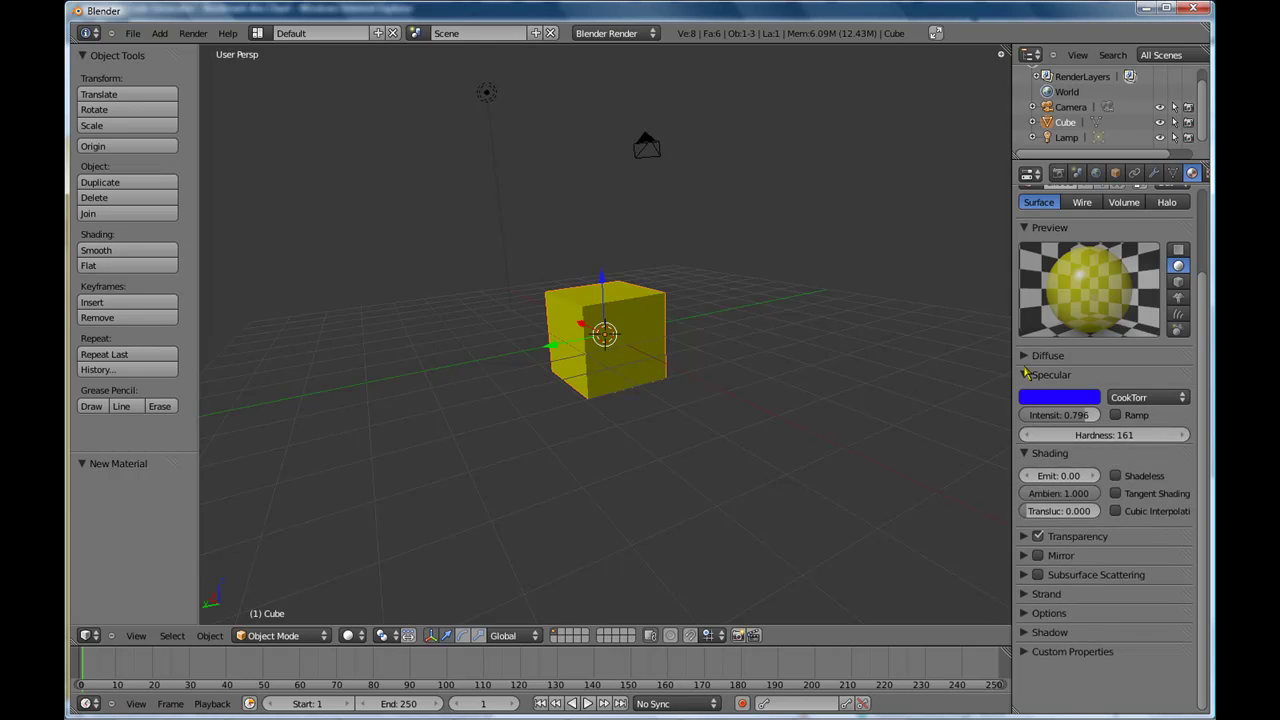
click(1024, 355)
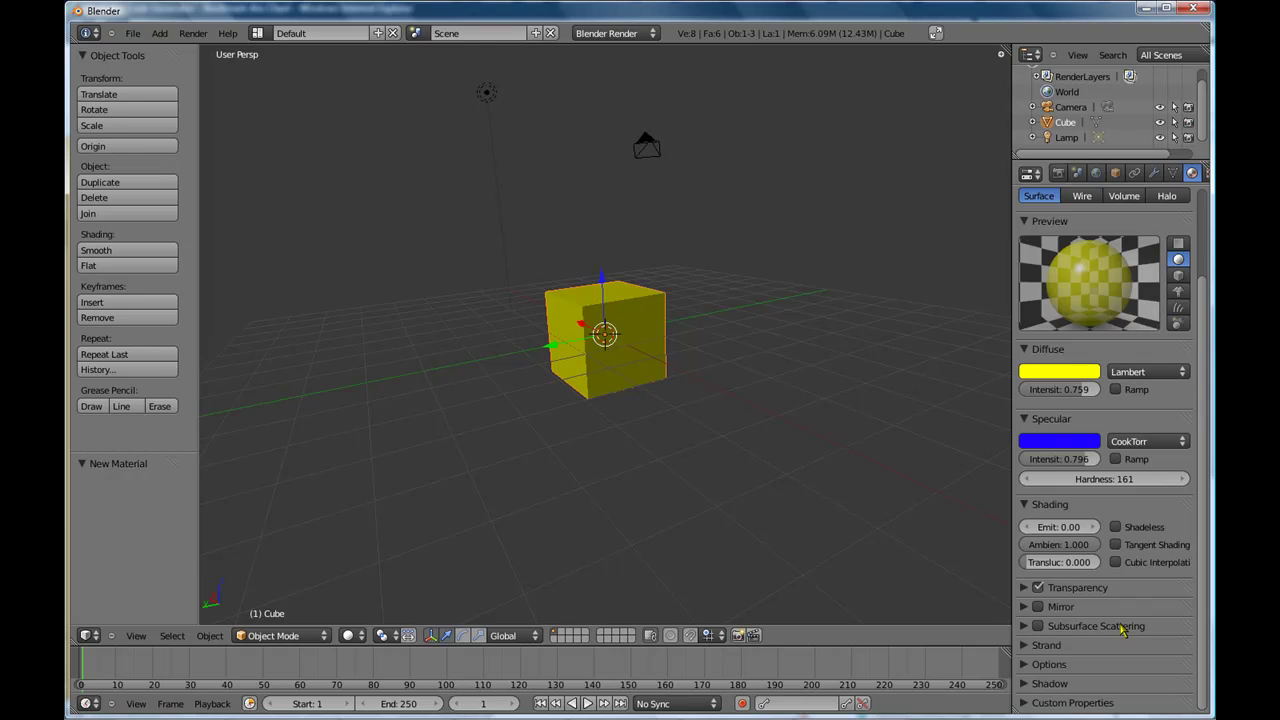
click(1029, 505)
click(1030, 418)
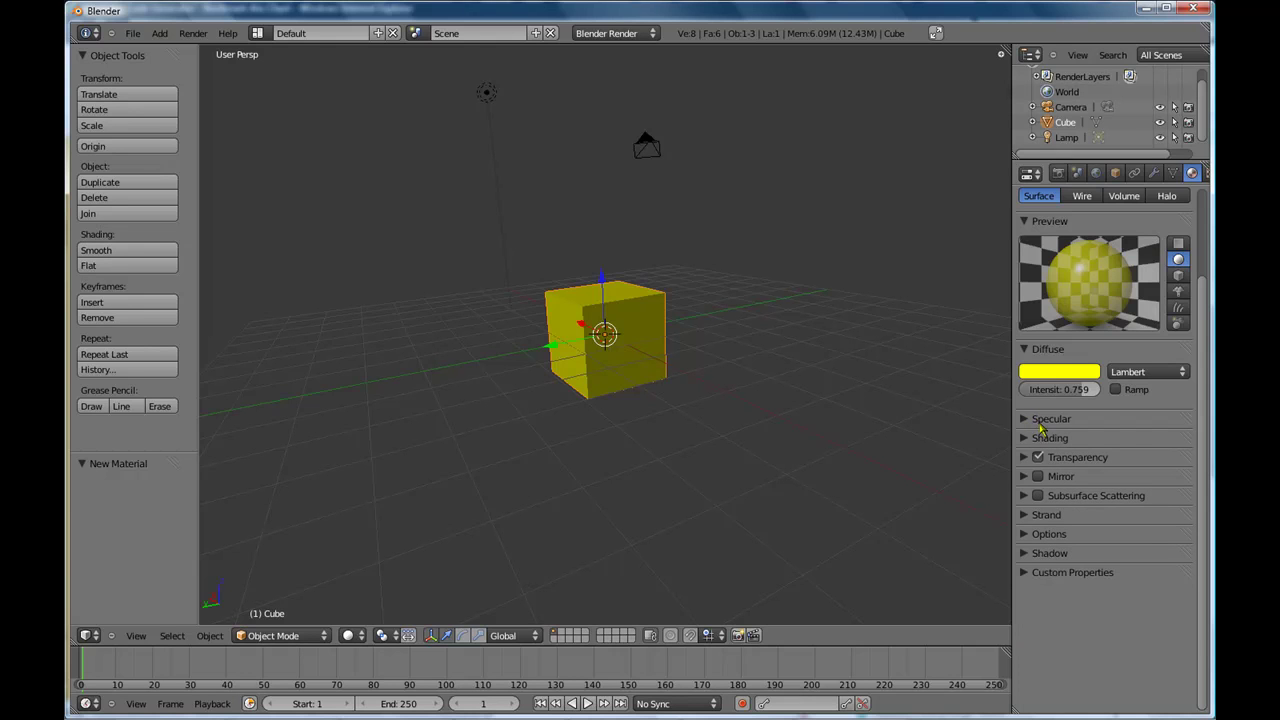
click(1024, 350)
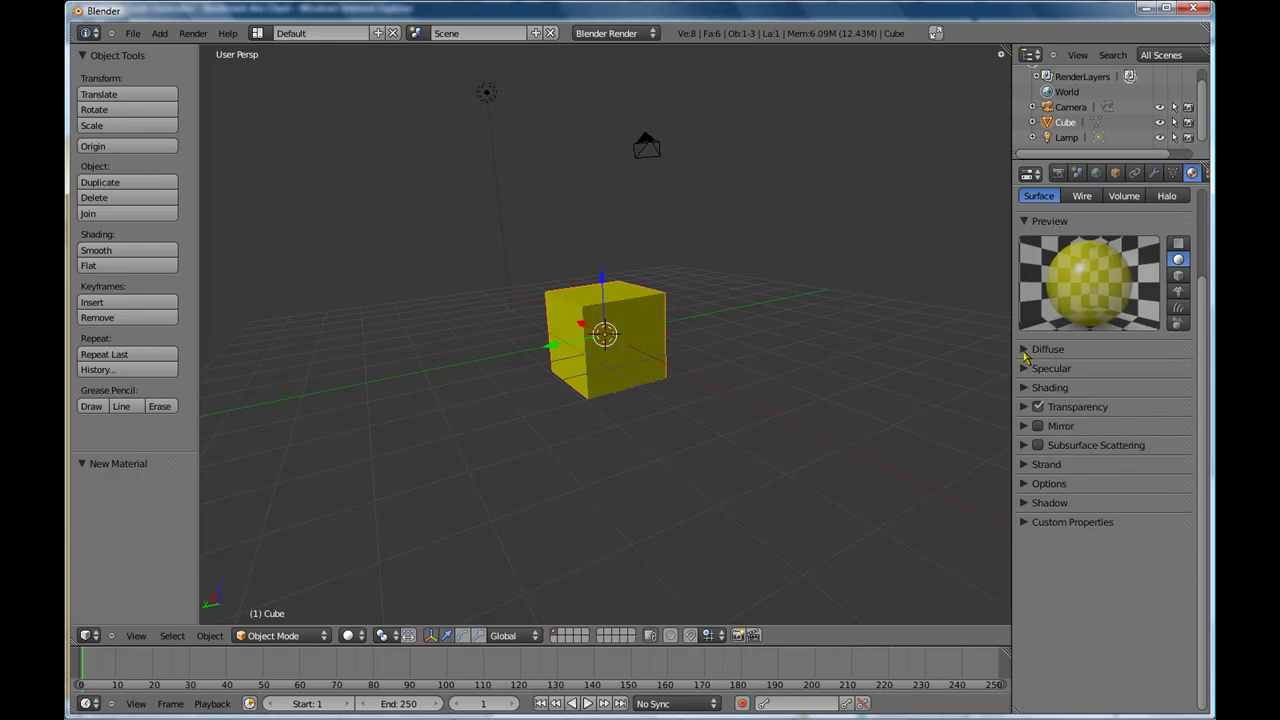